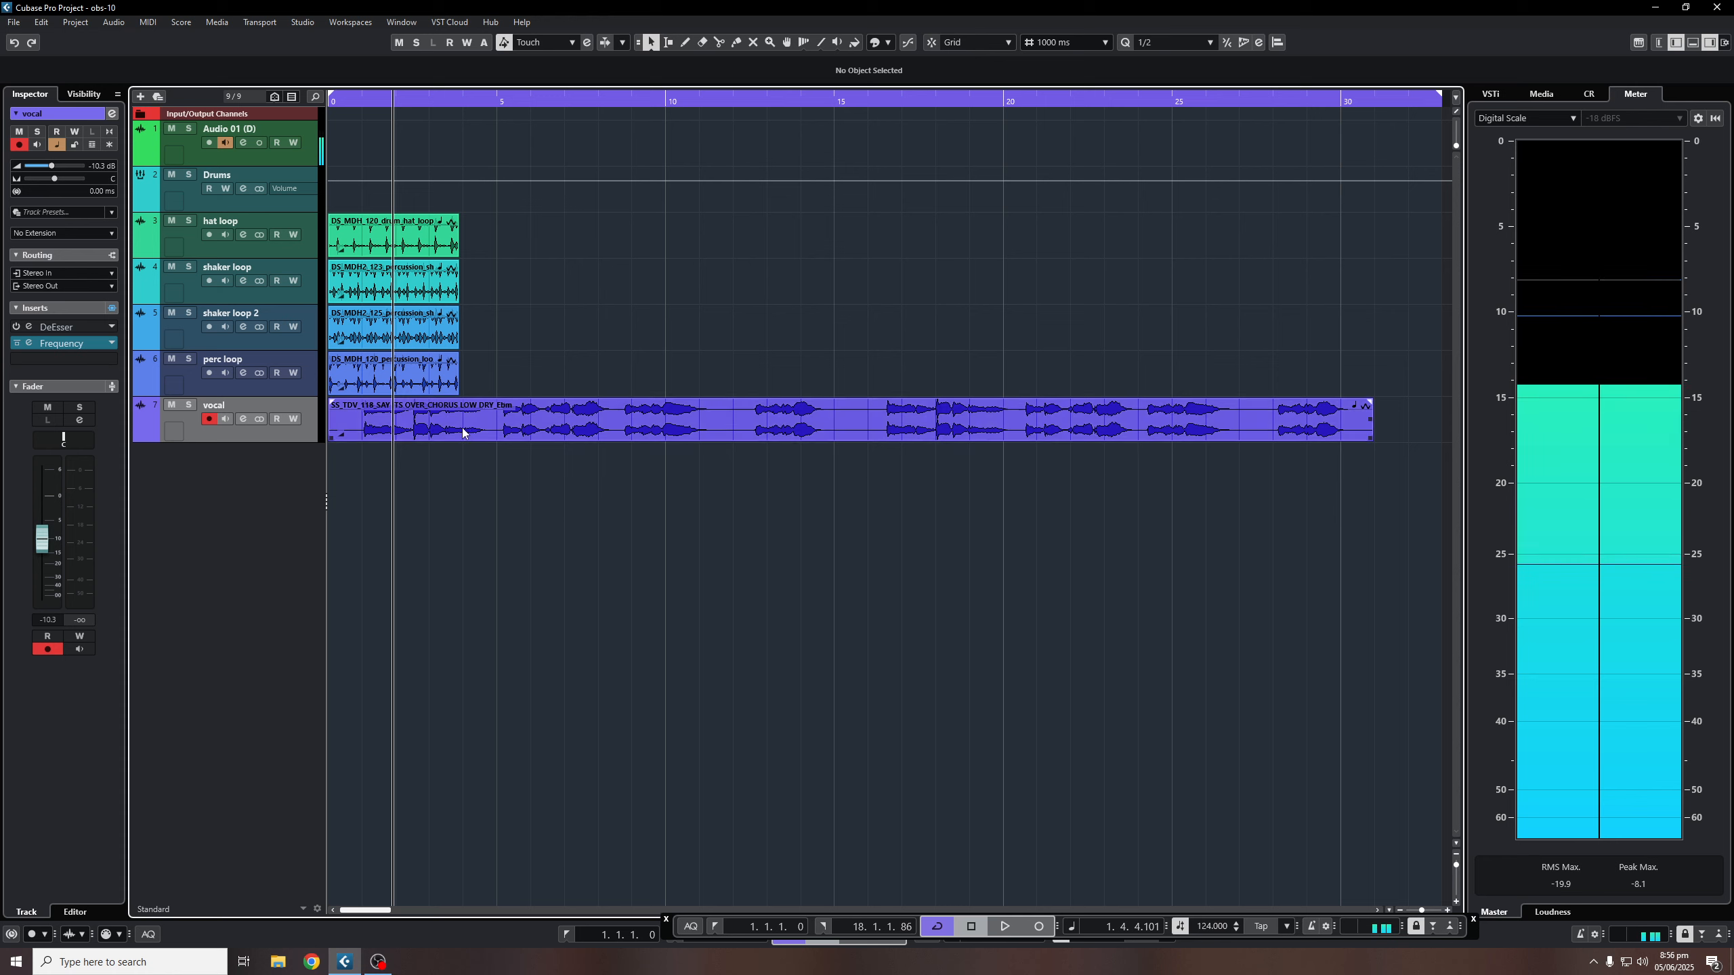
Step: Open the Drums channel settings and look over the interfaces of the Limiter, Brickwall Limiter and Raiser inserts
{"action": "left_click", "coordinate": [249, 206]}
{"action": "left_click", "coordinate": [243, 189]}
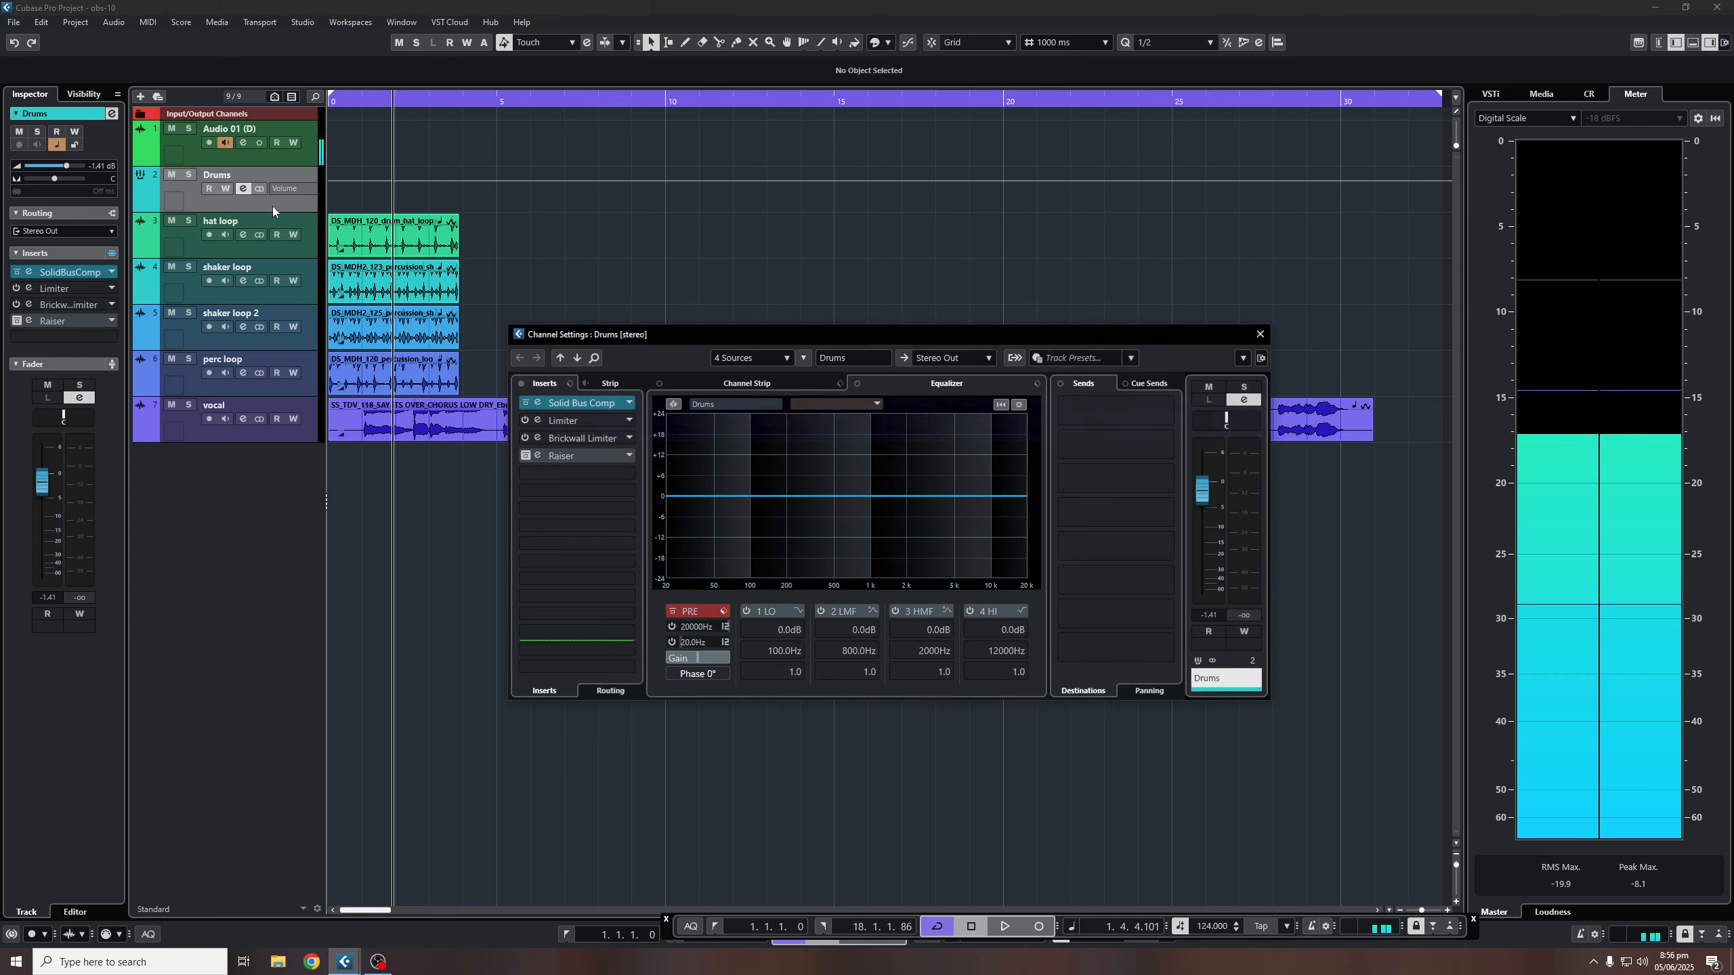
{"action": "left_click", "coordinate": [538, 420]}
{"action": "left_click_drag", "start_coordinate": [882, 360], "coordinate": [935, 363]}
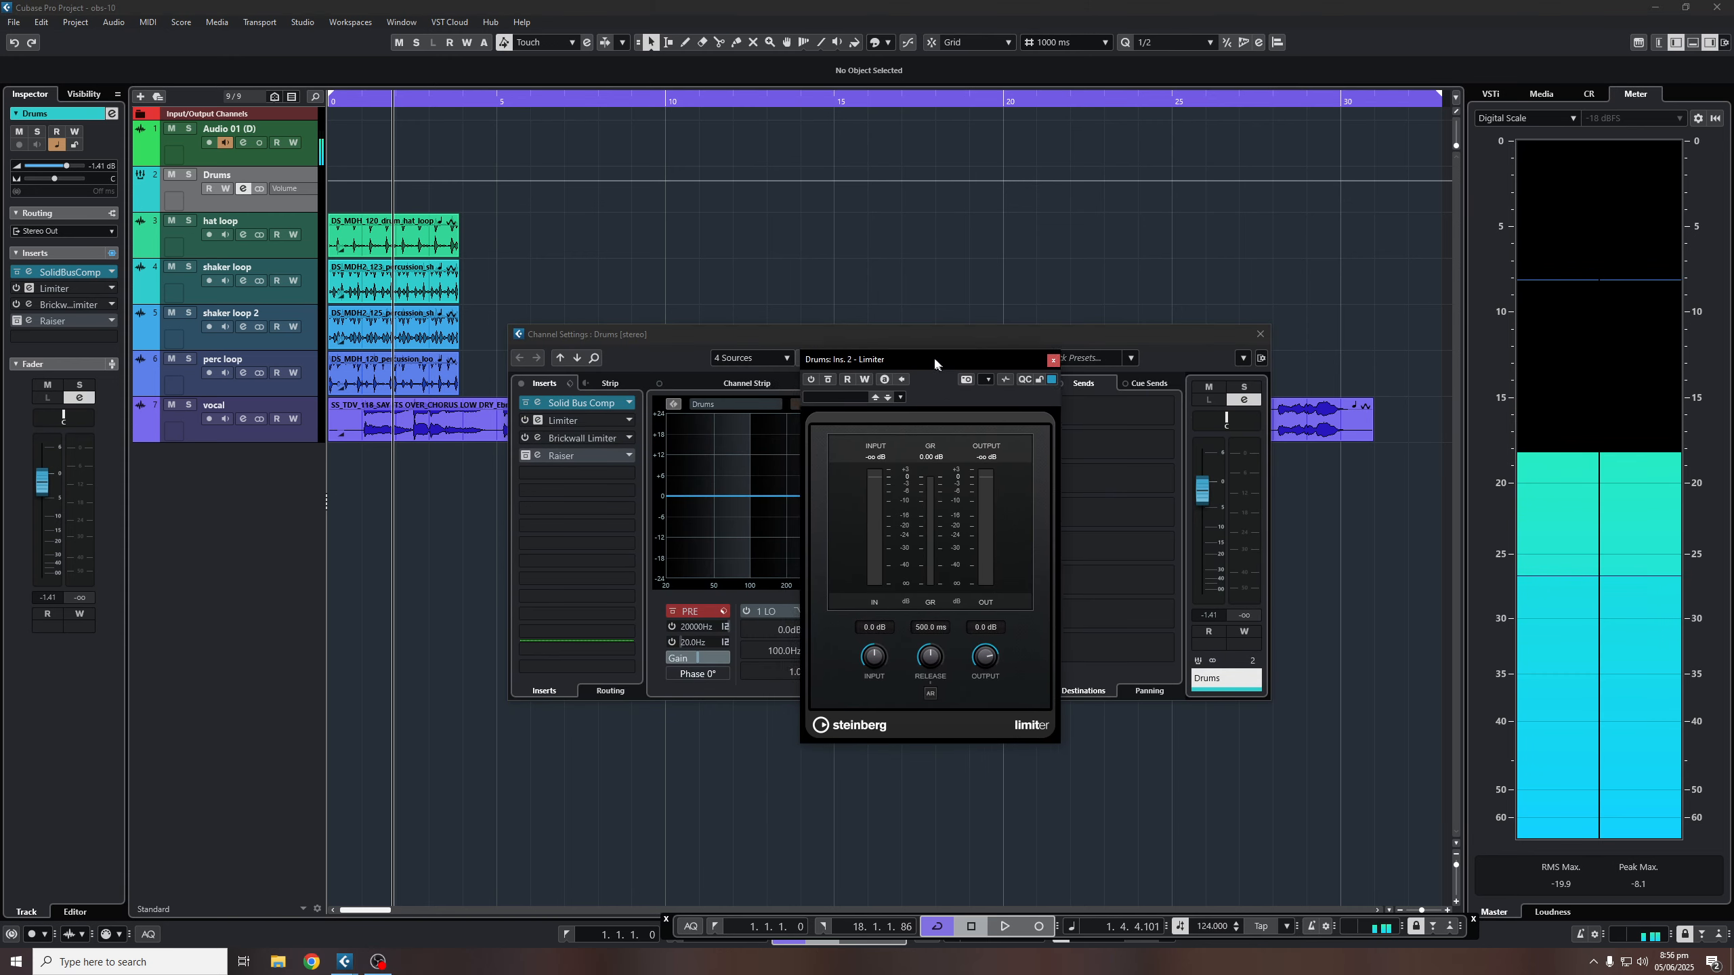
{"action": "left_click", "coordinate": [1052, 359]}
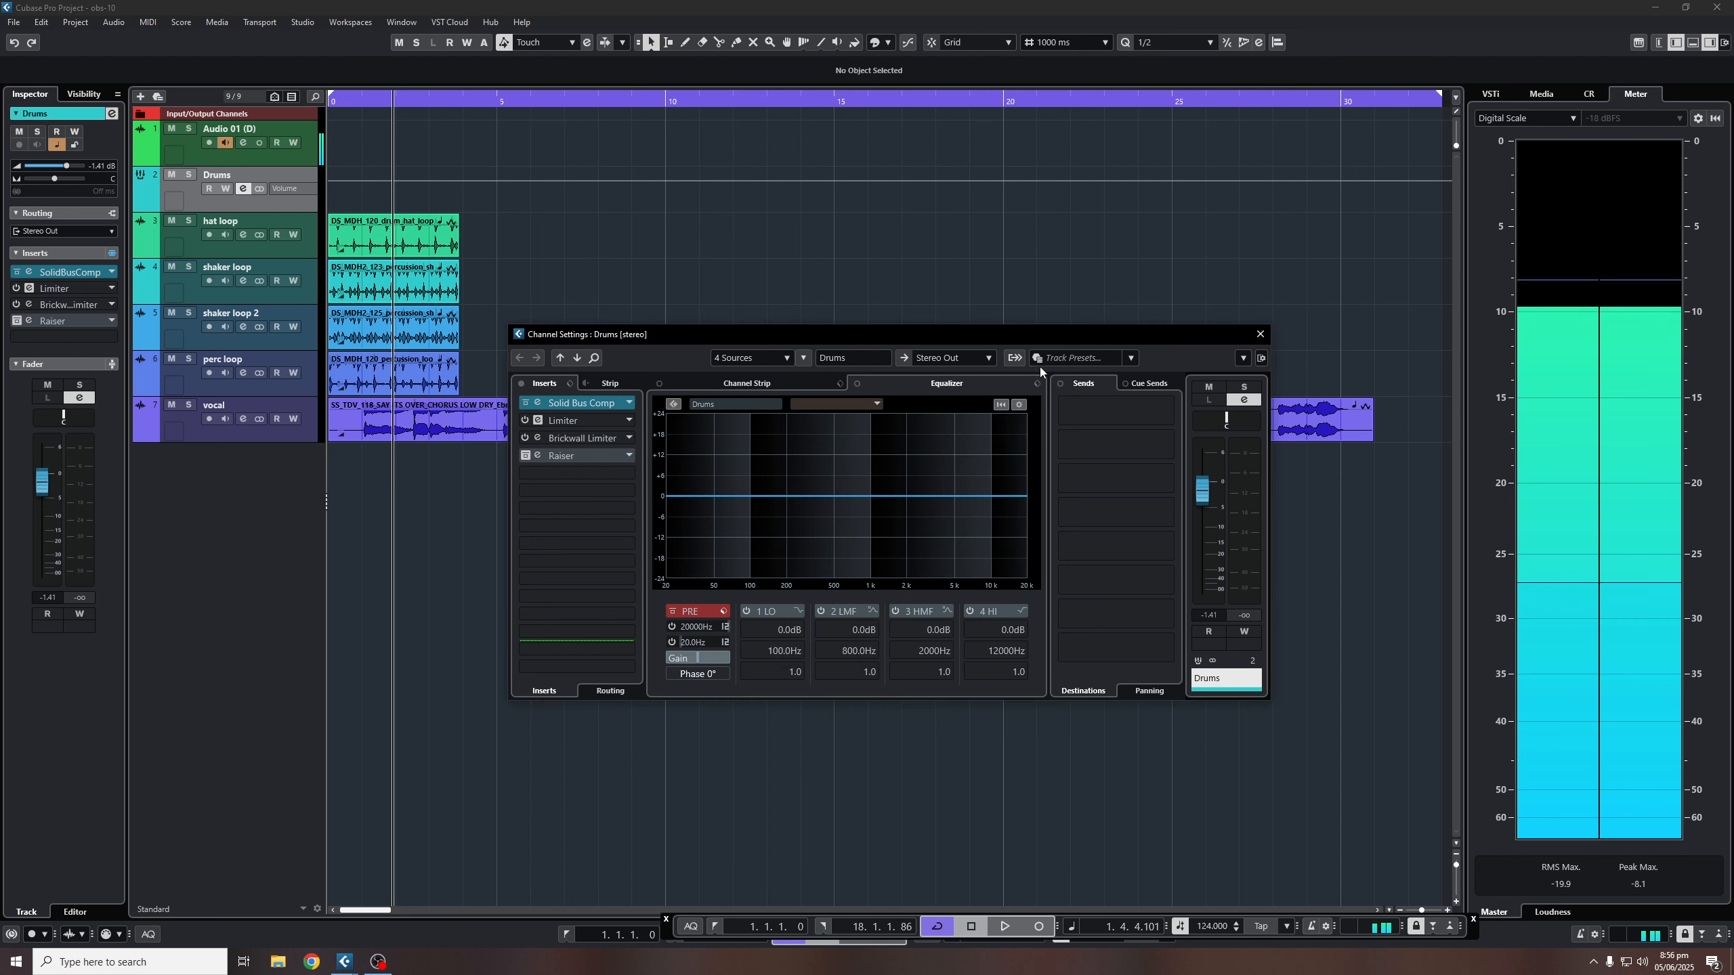
{"action": "left_click", "coordinate": [538, 438]}
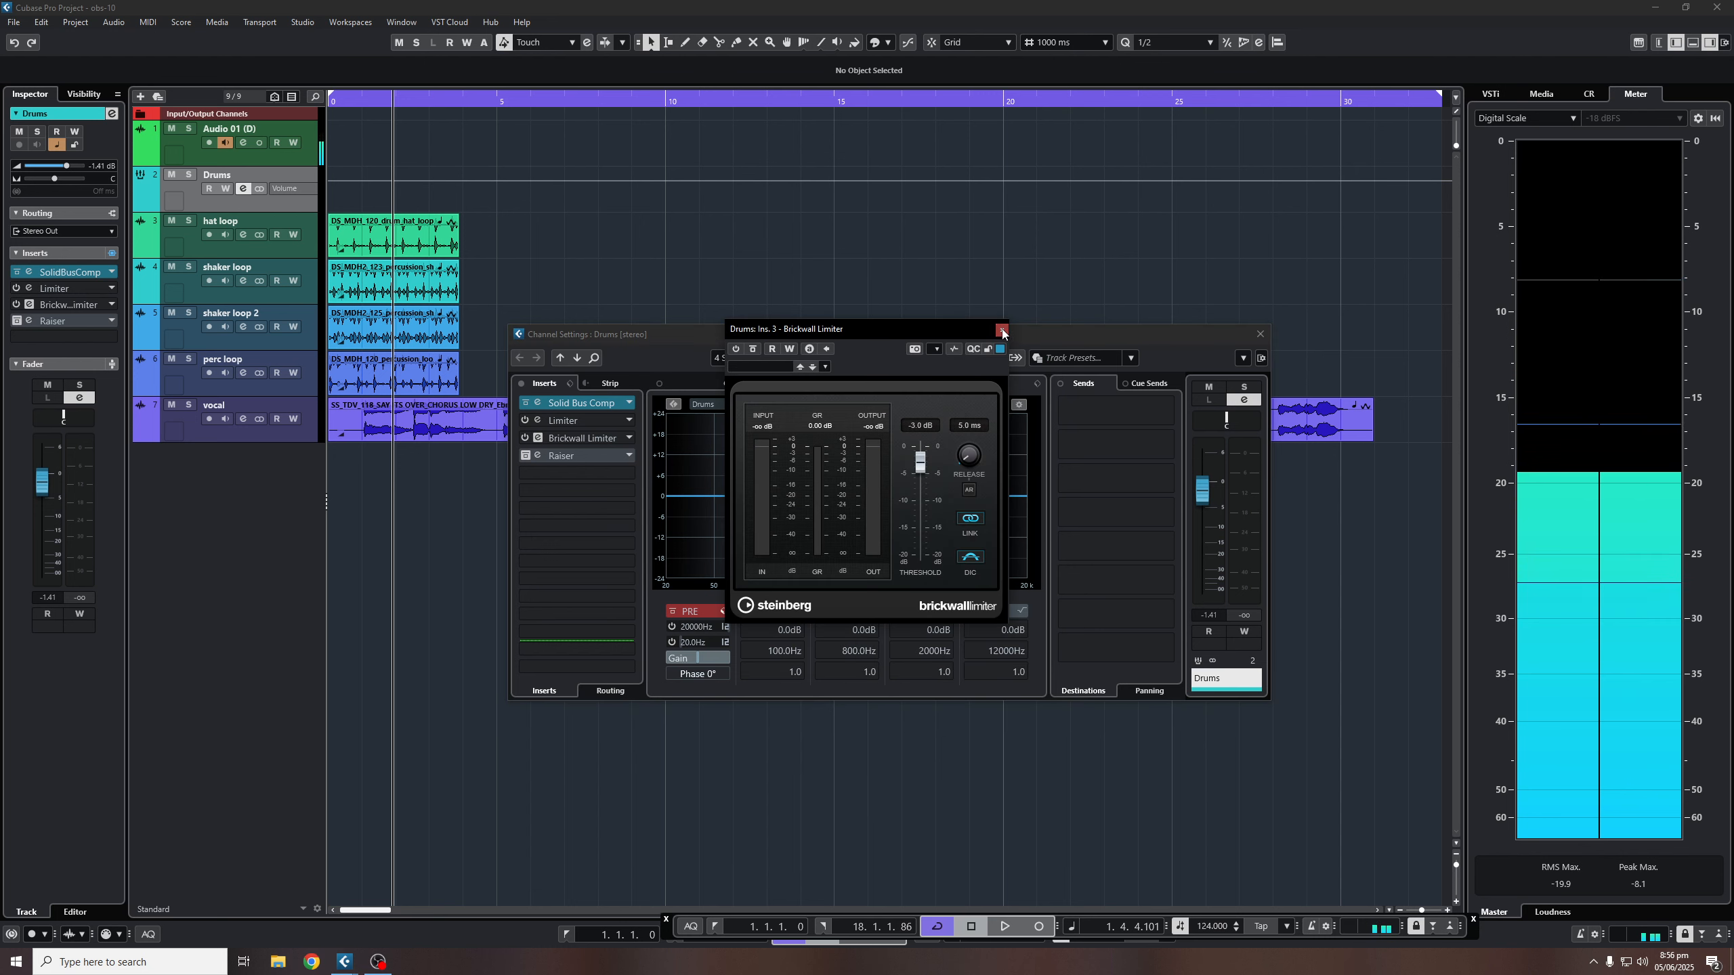
{"action": "left_click", "coordinate": [597, 438]}
{"action": "left_click", "coordinate": [538, 456]}
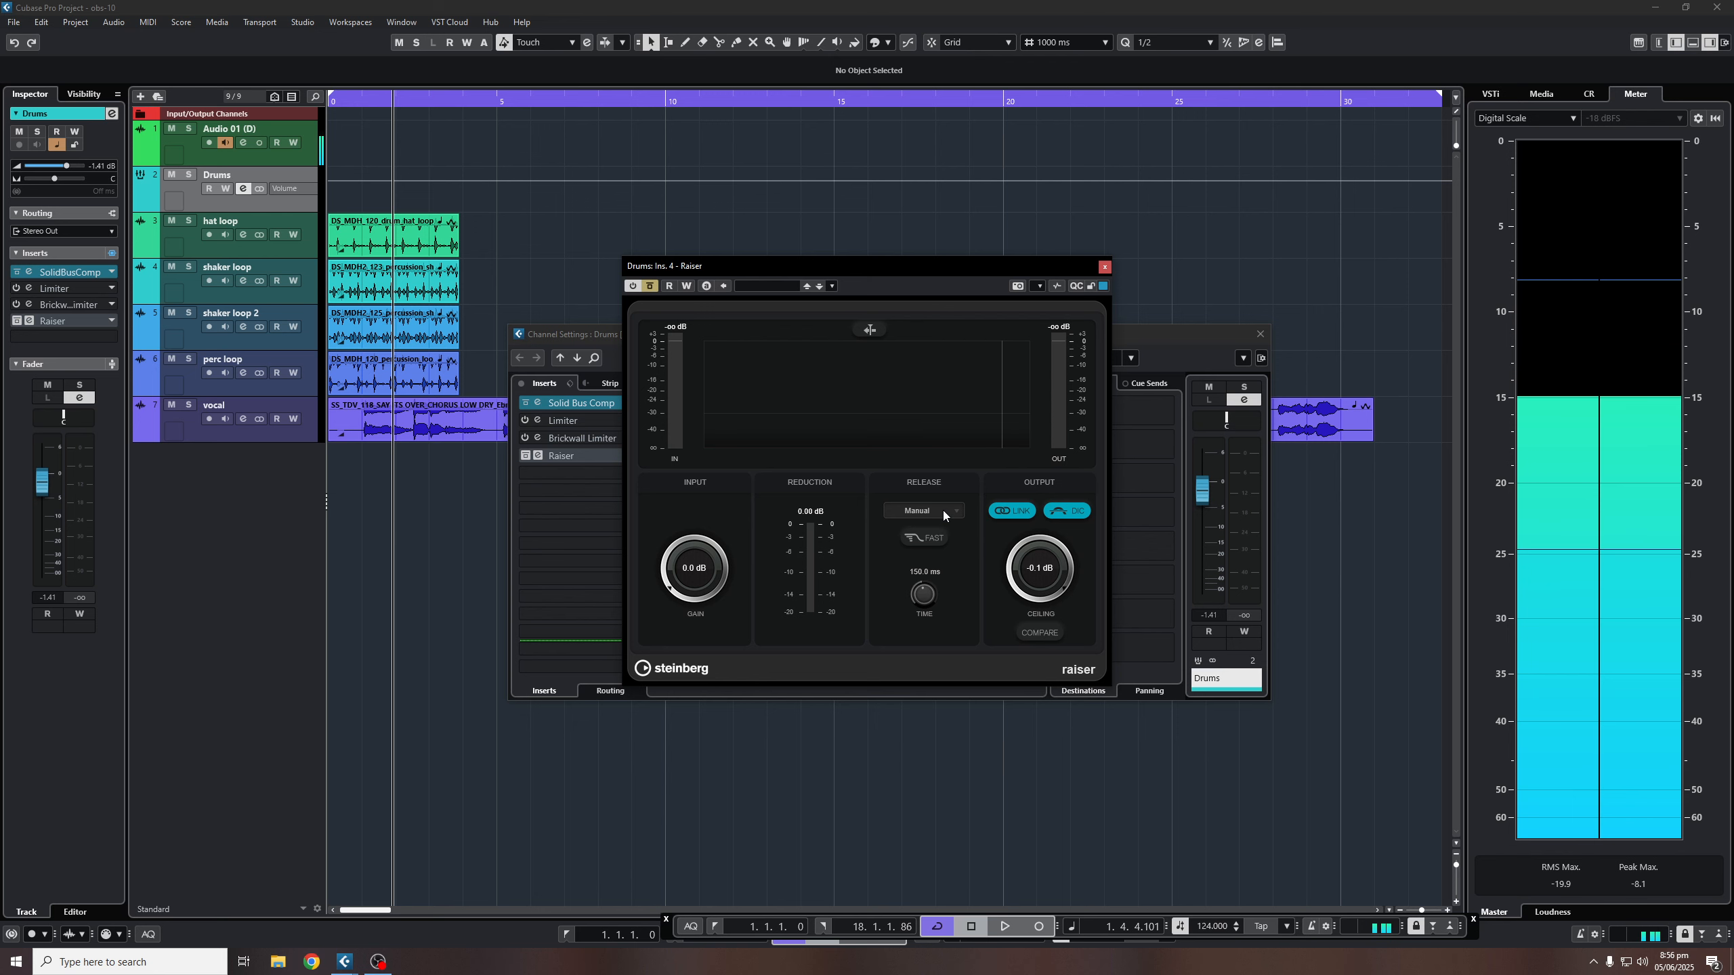
{"action": "left_click", "coordinate": [1106, 267]}
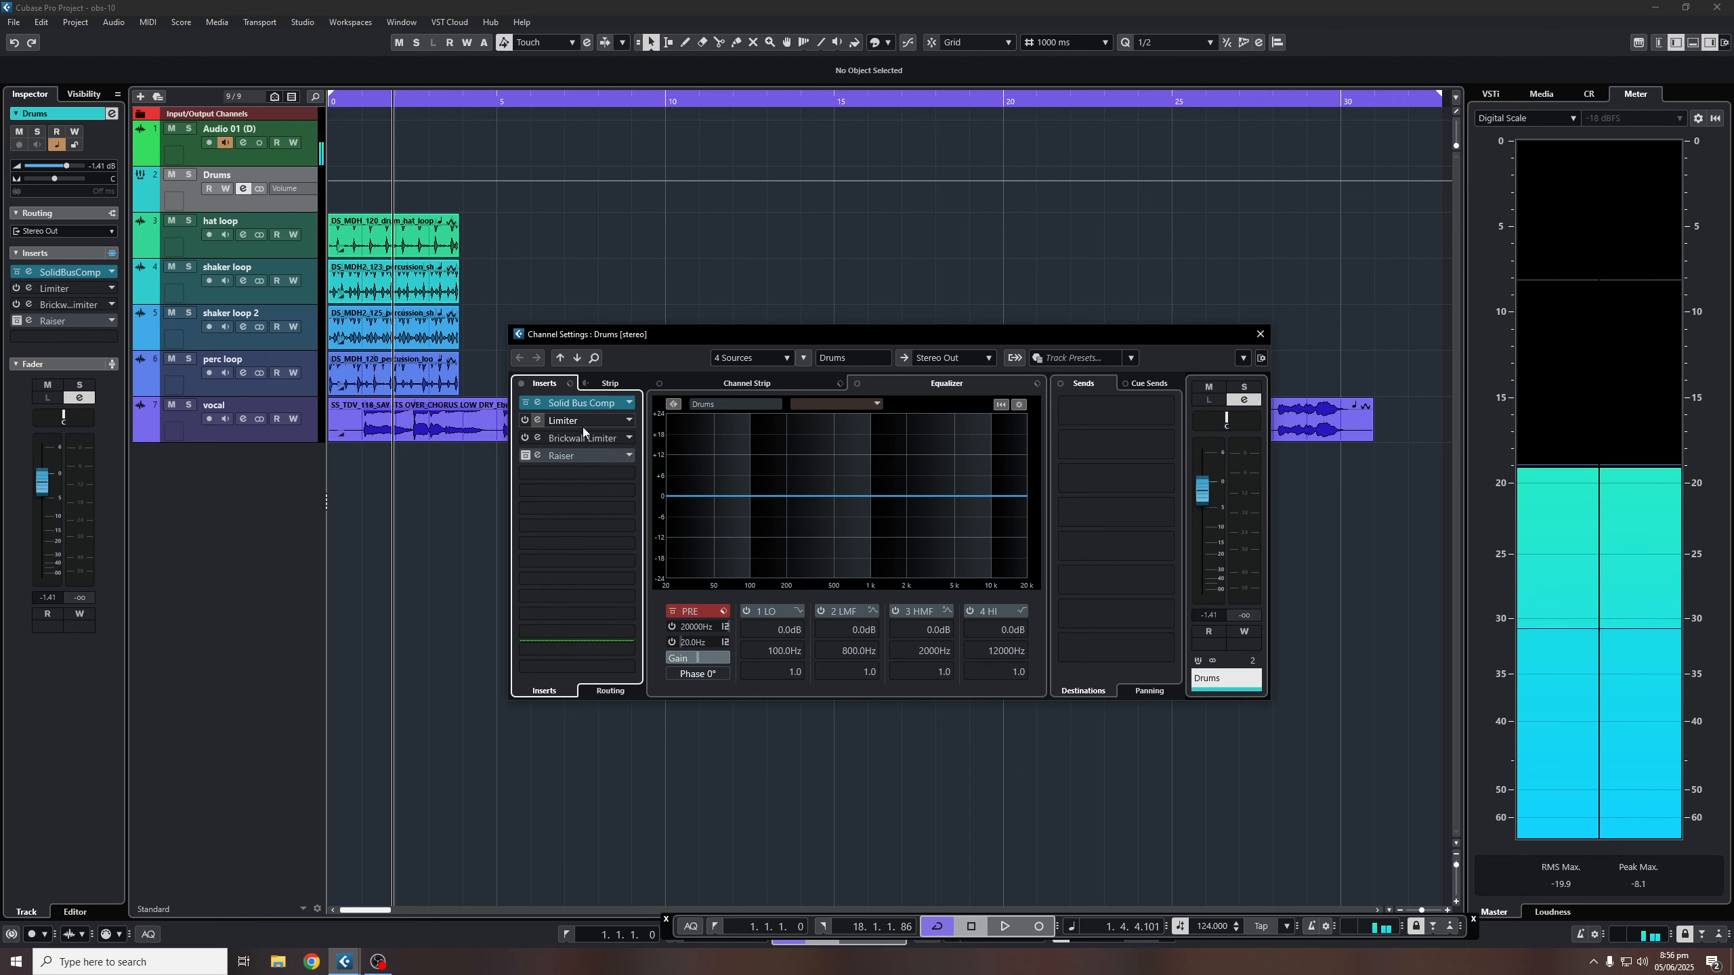
Step: Open the Limiter insert on the Drums channel and raise its input gain to 0.5 dB
{"action": "left_click", "coordinate": [537, 420]}
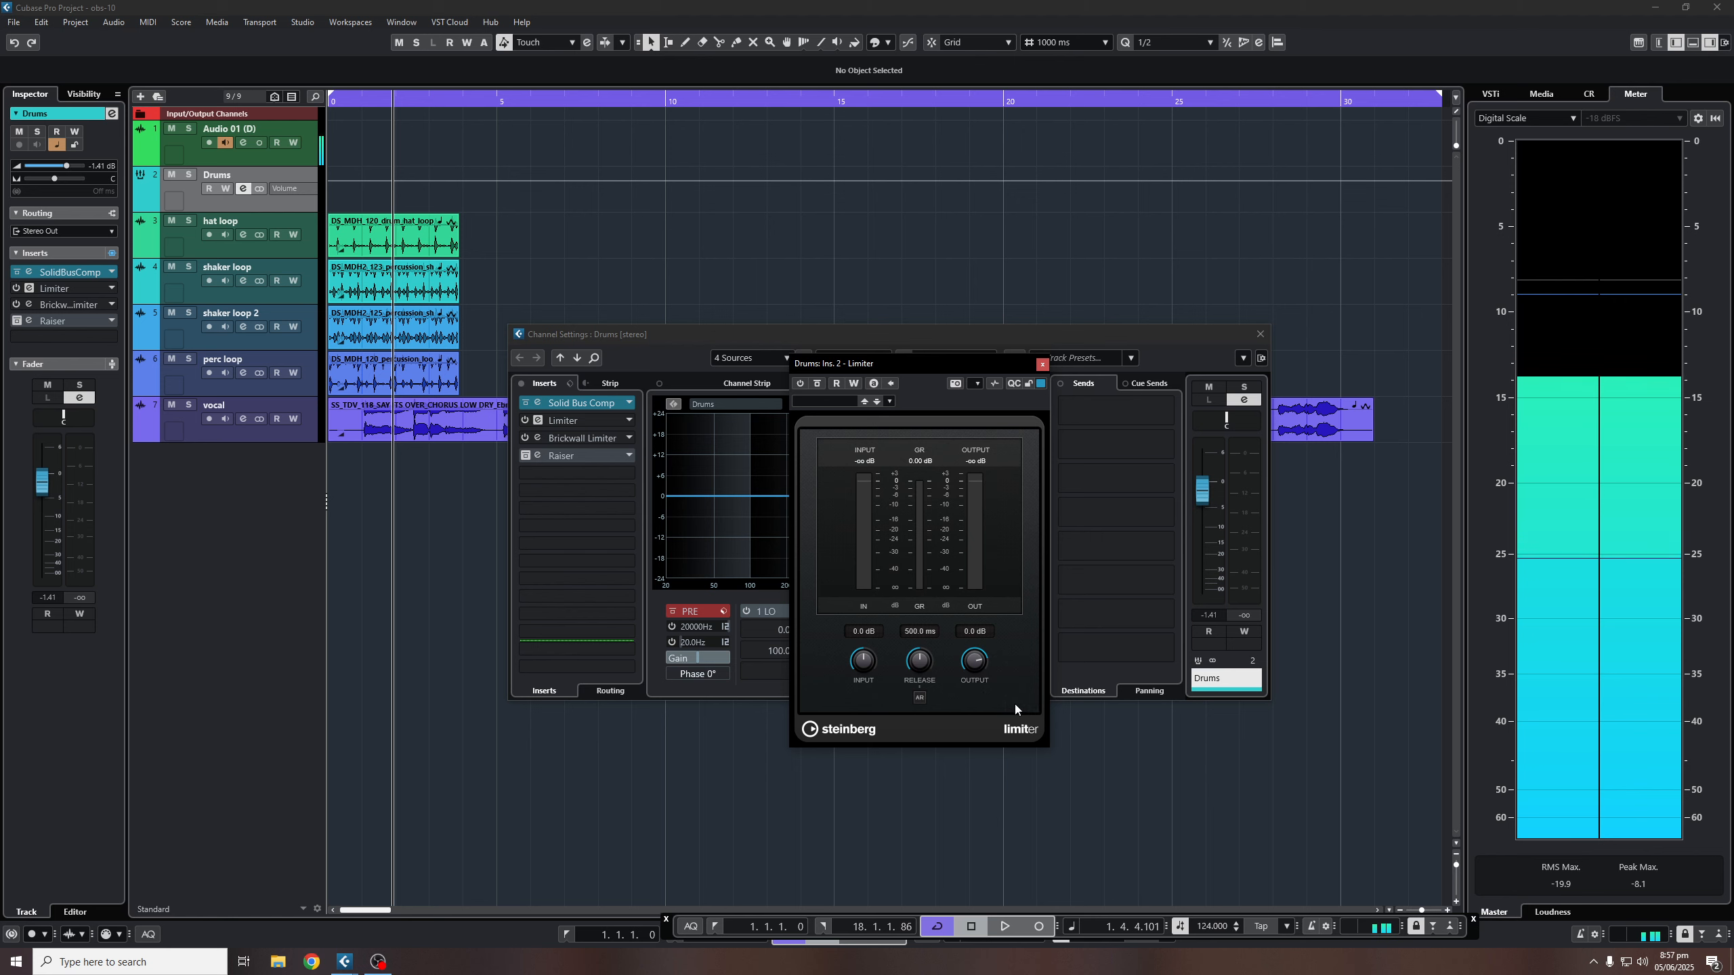
{"action": "left_click_drag", "start_coordinate": [947, 369], "coordinate": [939, 320]}
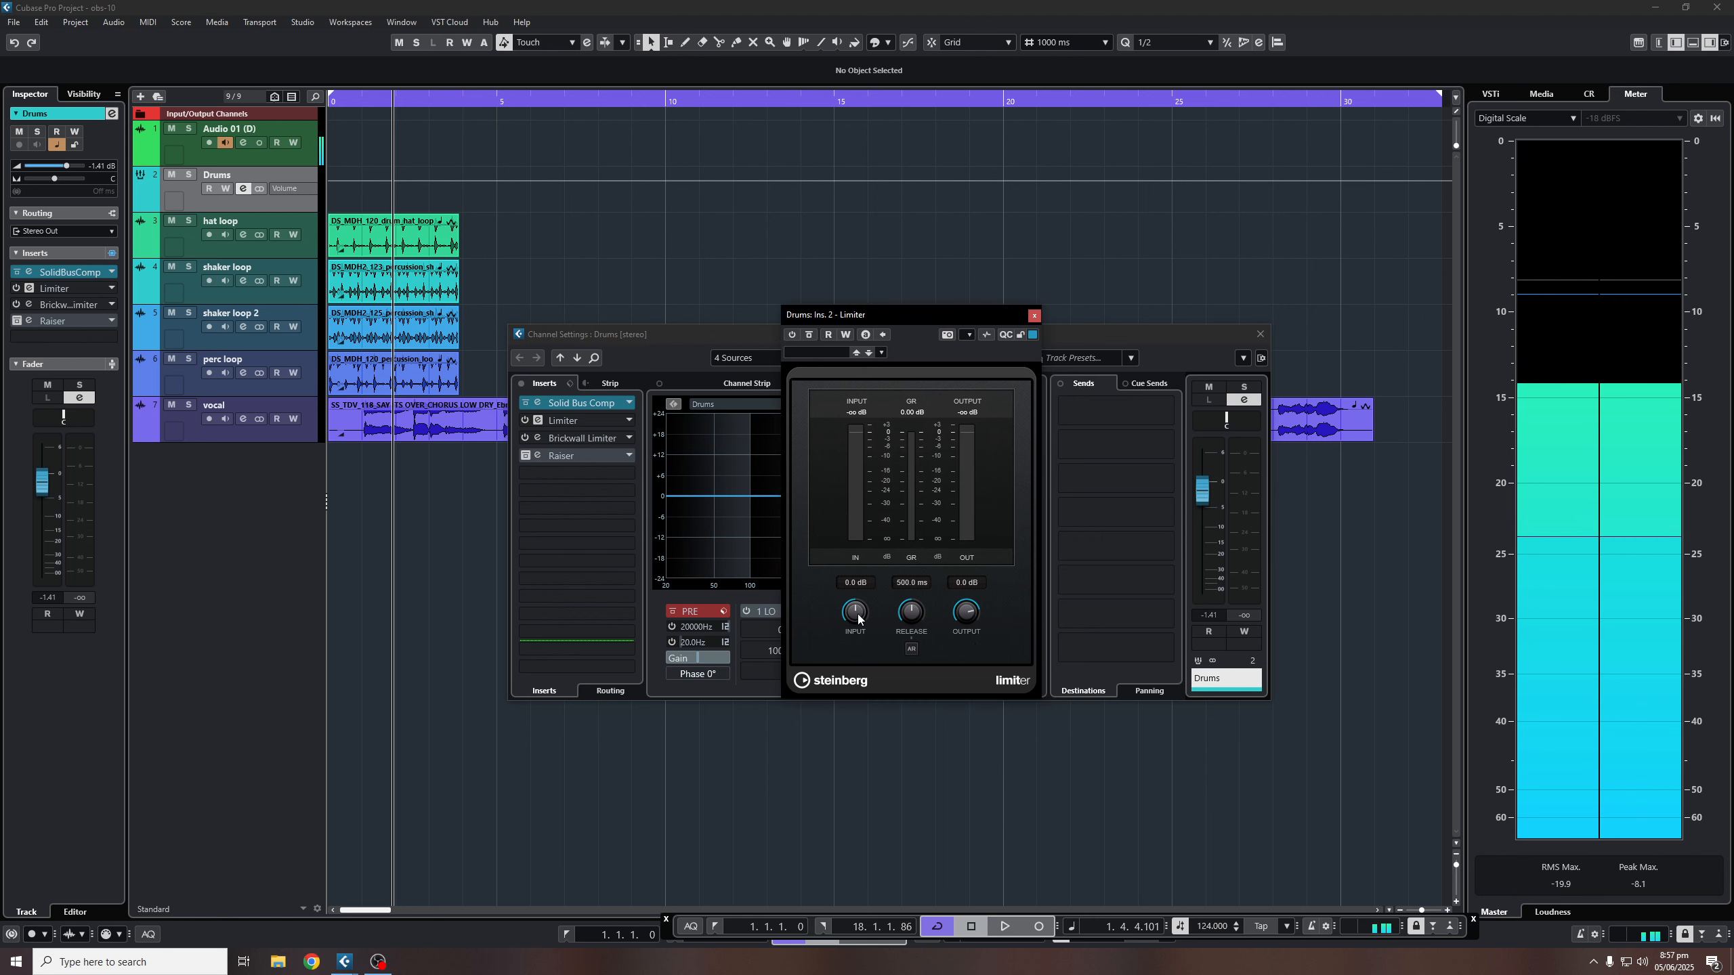
{"action": "scroll", "coordinate": [858, 612], "scroll_direction": "down", "scroll_amount": 2}
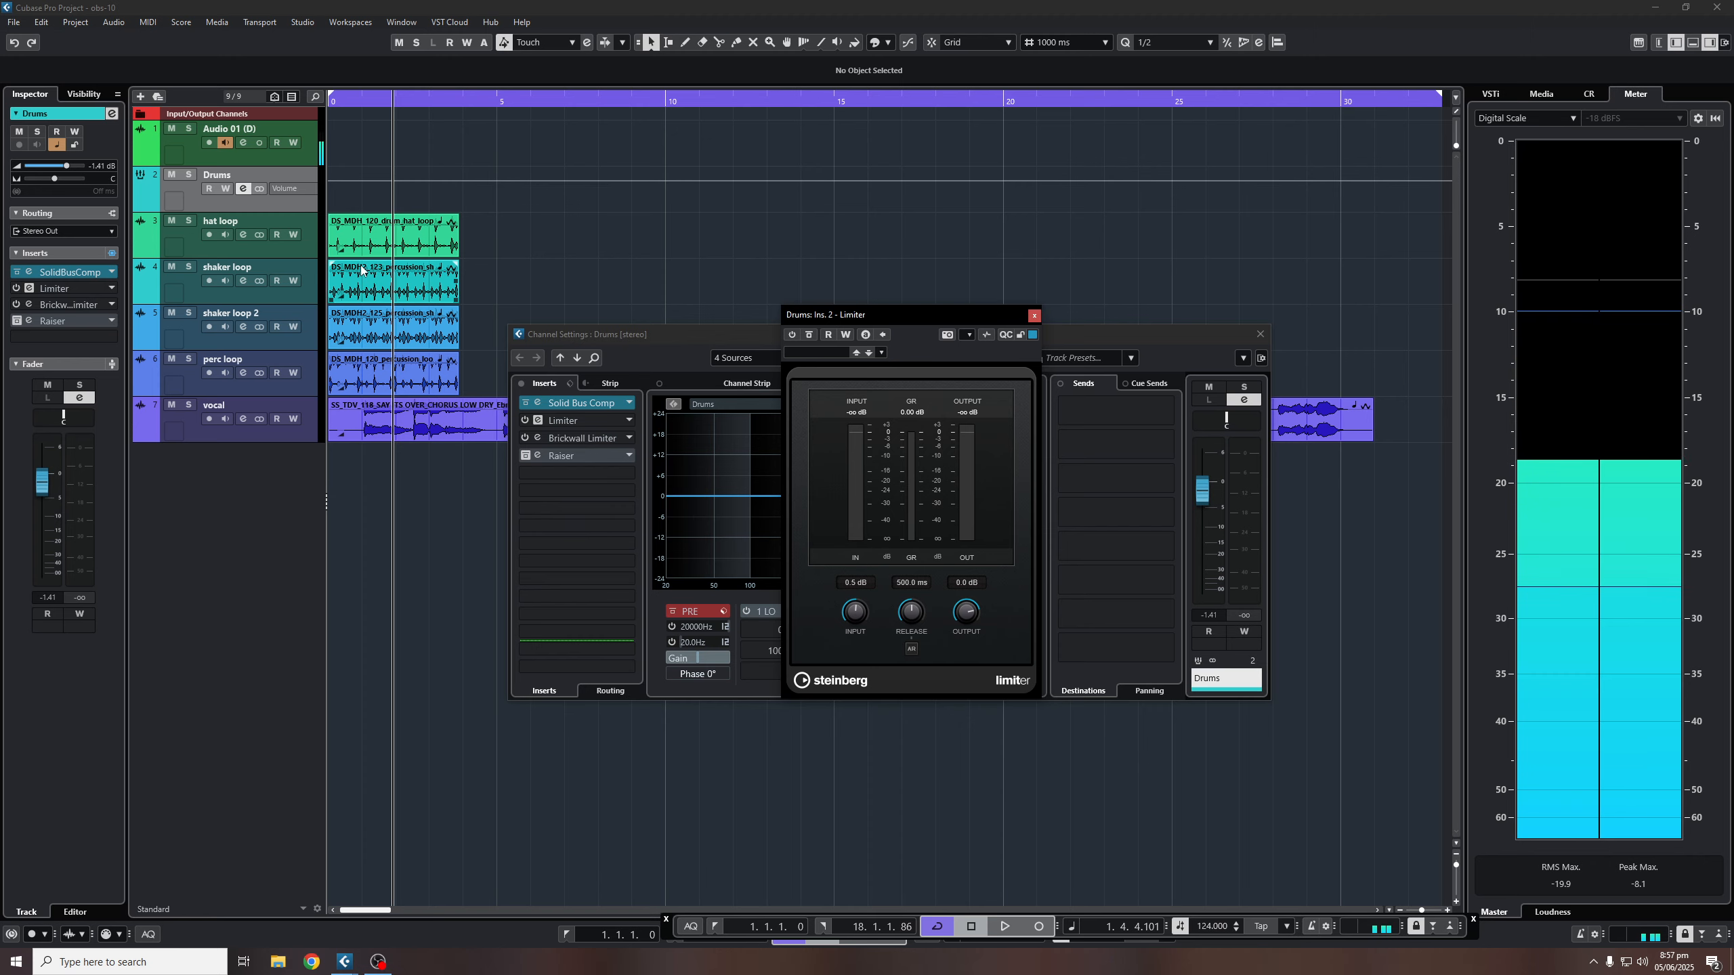
Step: Mute the vocal track and return the cursor to the project start, leaving no plug-in or channel settings window open
{"action": "left_click", "coordinate": [664, 237]}
{"action": "key", "text": "h"}
{"action": "key", "text": "h"}
{"action": "key", "text": "h"}
{"action": "key", "text": "h"}
{"action": "key", "text": "h"}
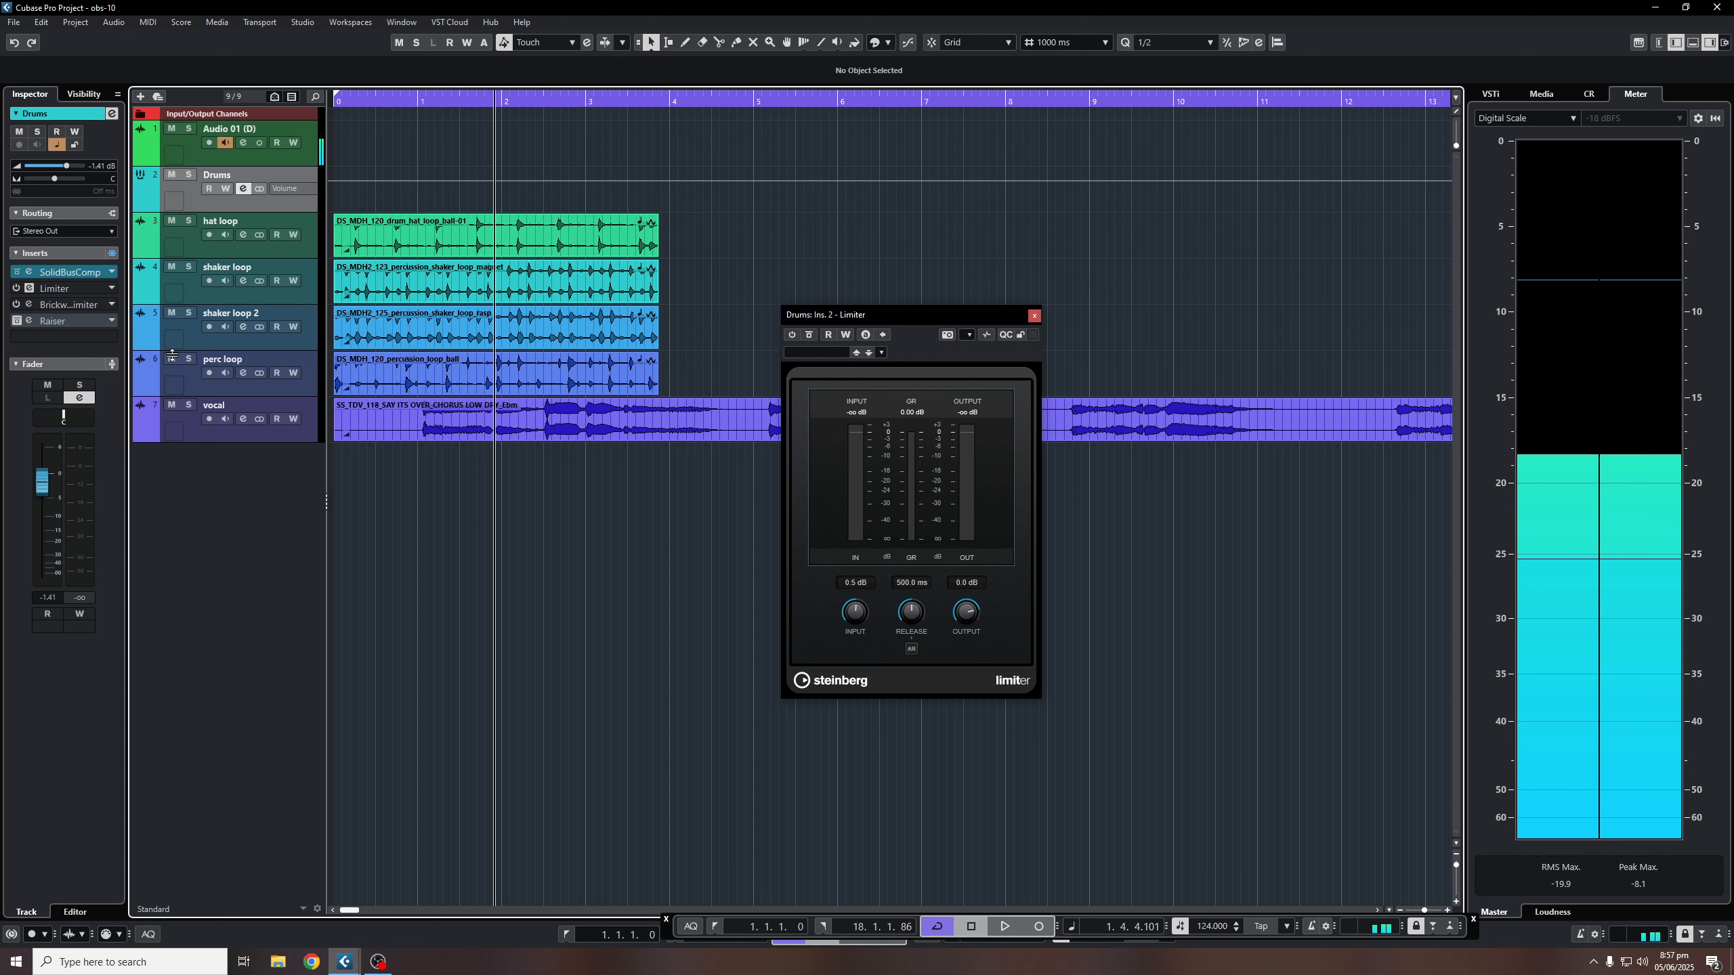
{"action": "left_click", "coordinate": [172, 406]}
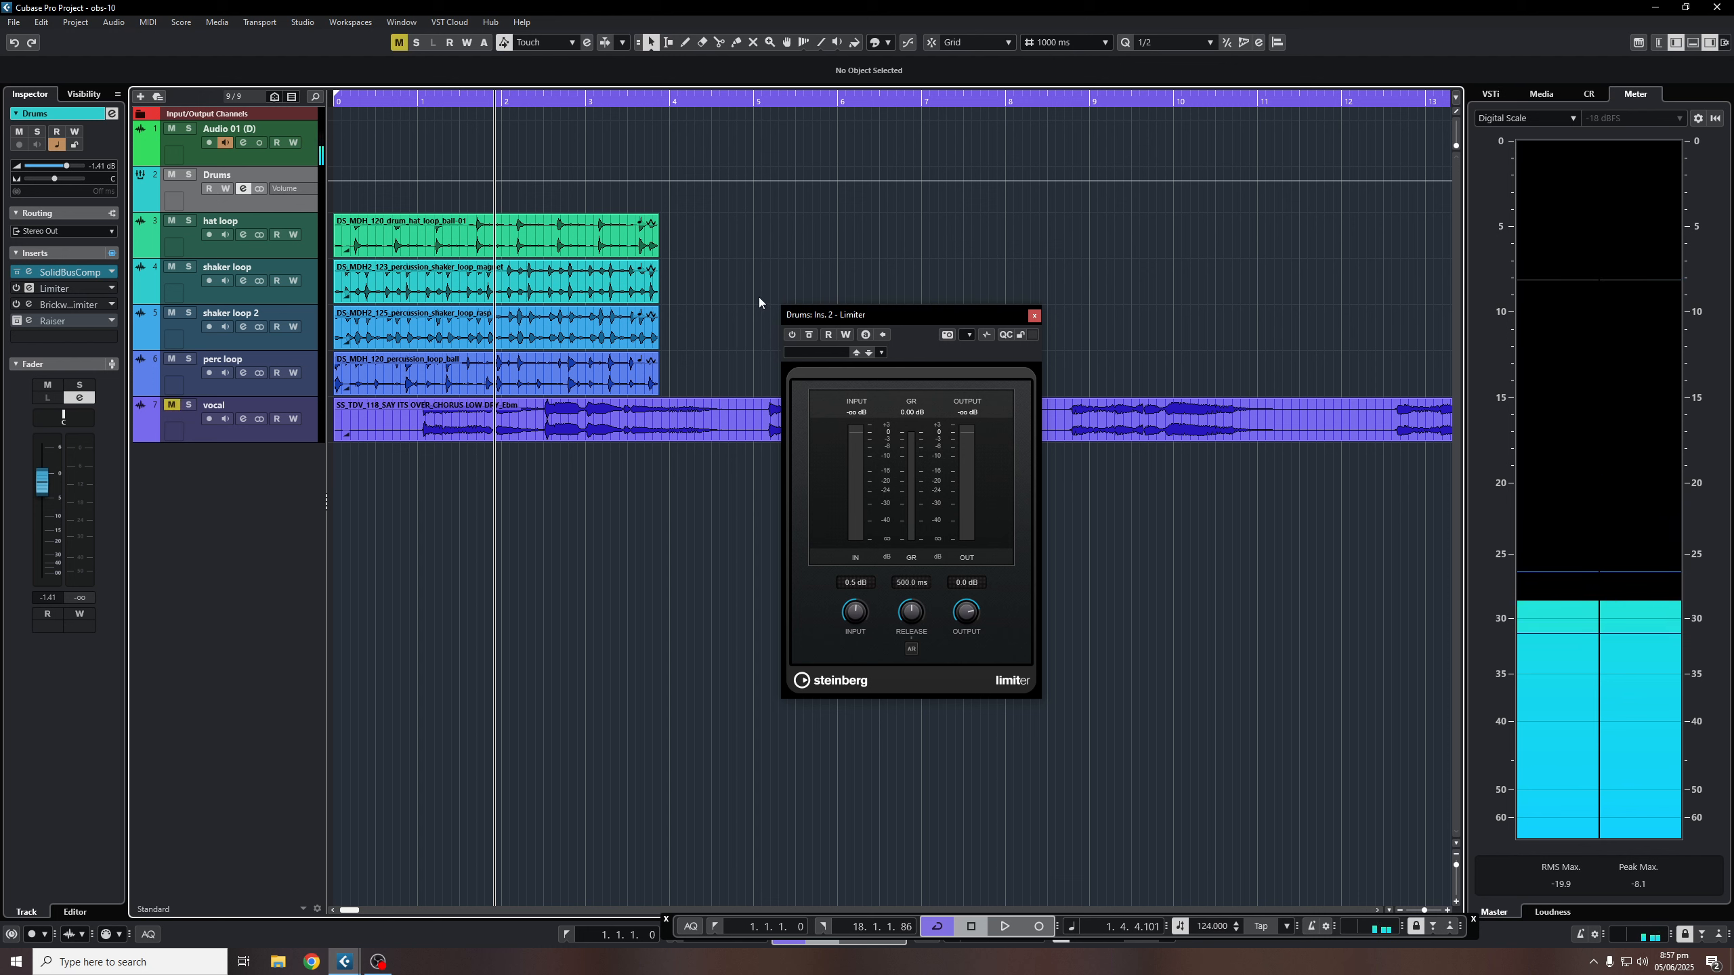
{"action": "key", "text": "KP_Decimal"}
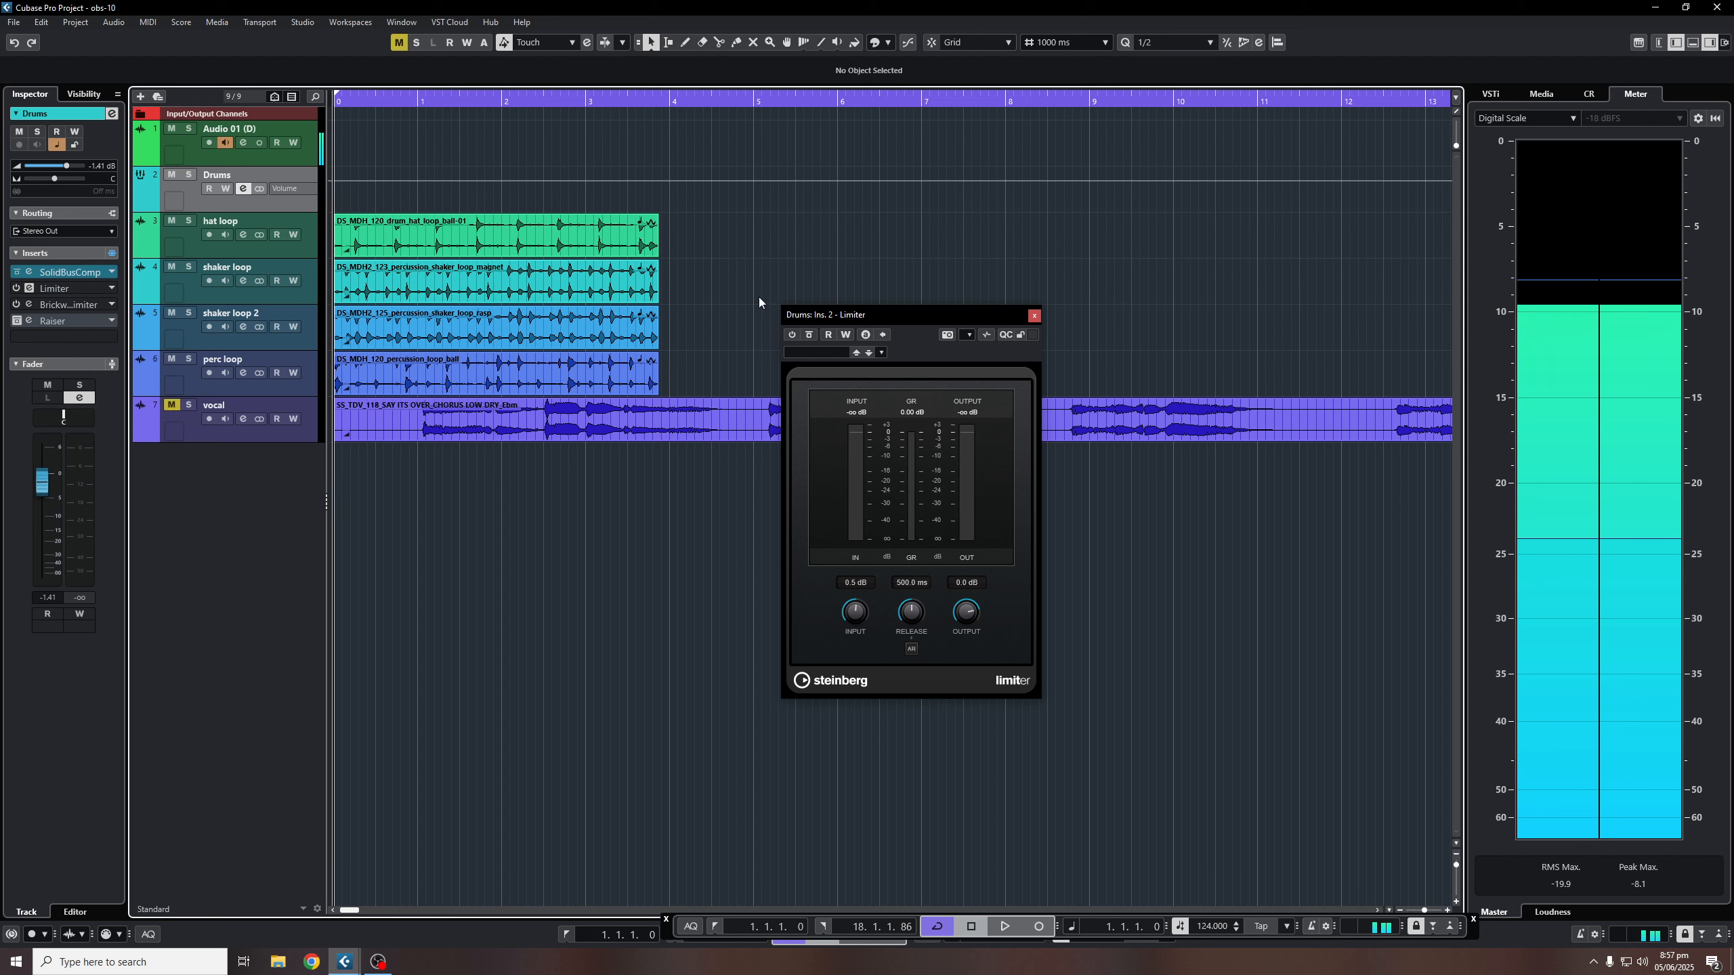
{"action": "left_click", "coordinate": [243, 189]}
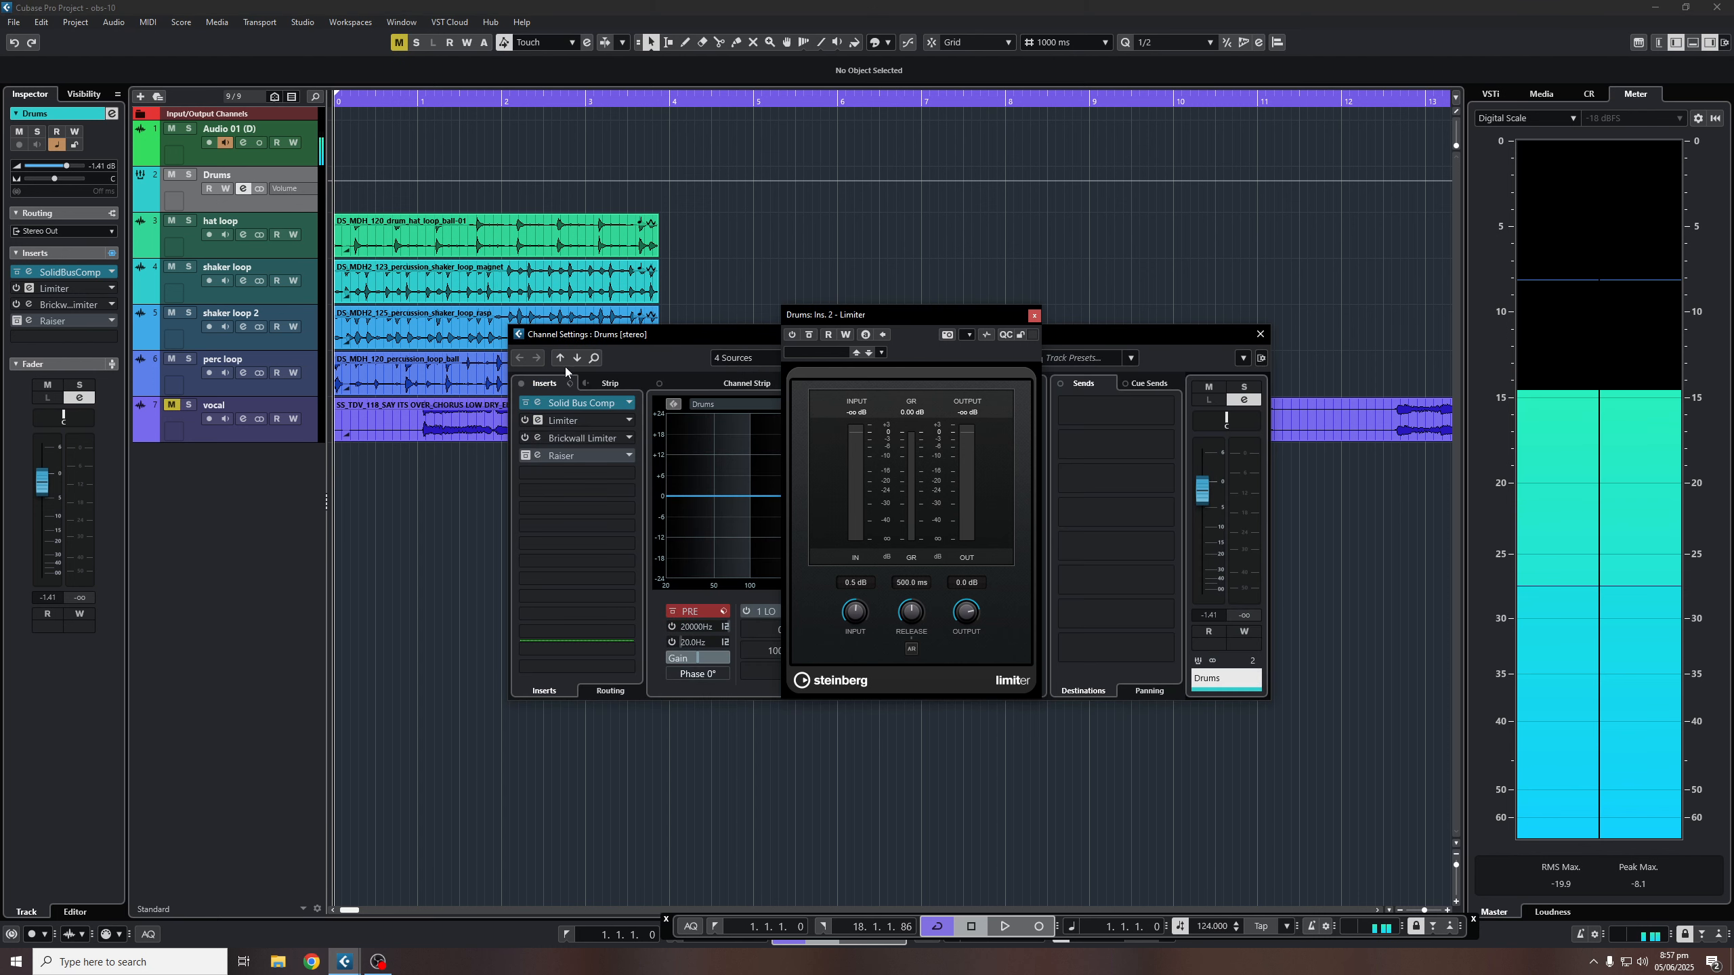
{"action": "left_click", "coordinate": [1034, 316]}
{"action": "left_click", "coordinate": [1261, 334]}
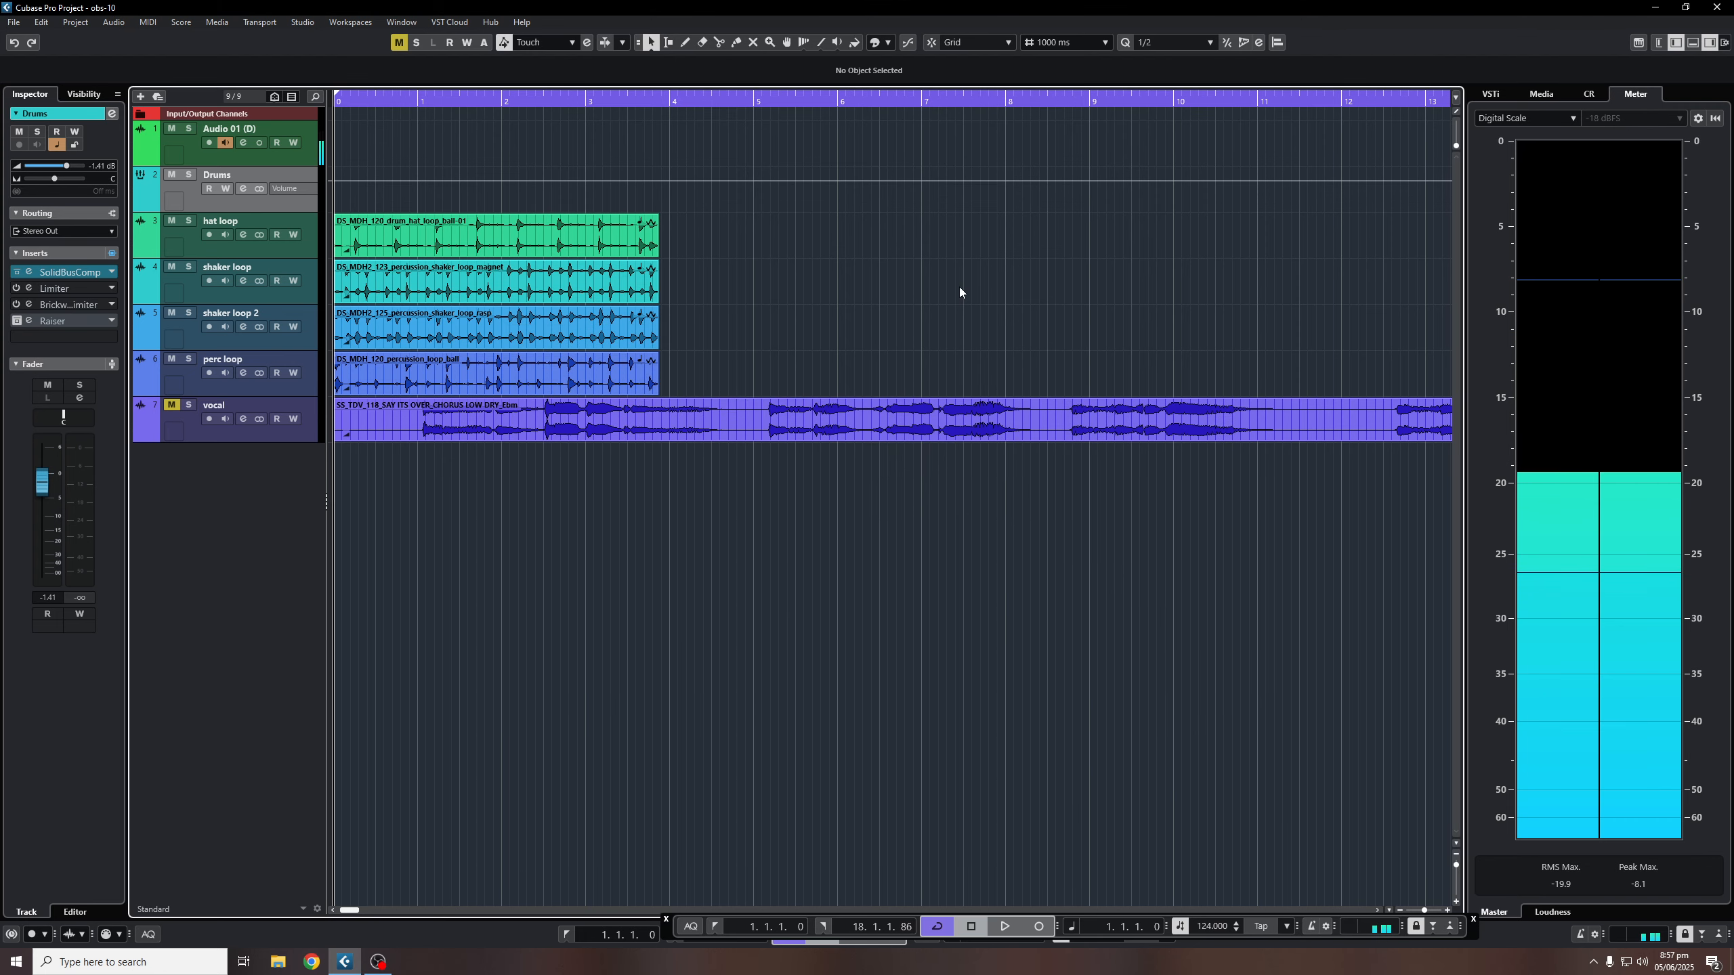
Step: Play the drum loops briefly and set the cycle range to span the four hat, shaker and perc loop clips
{"action": "key", "text": "space"}
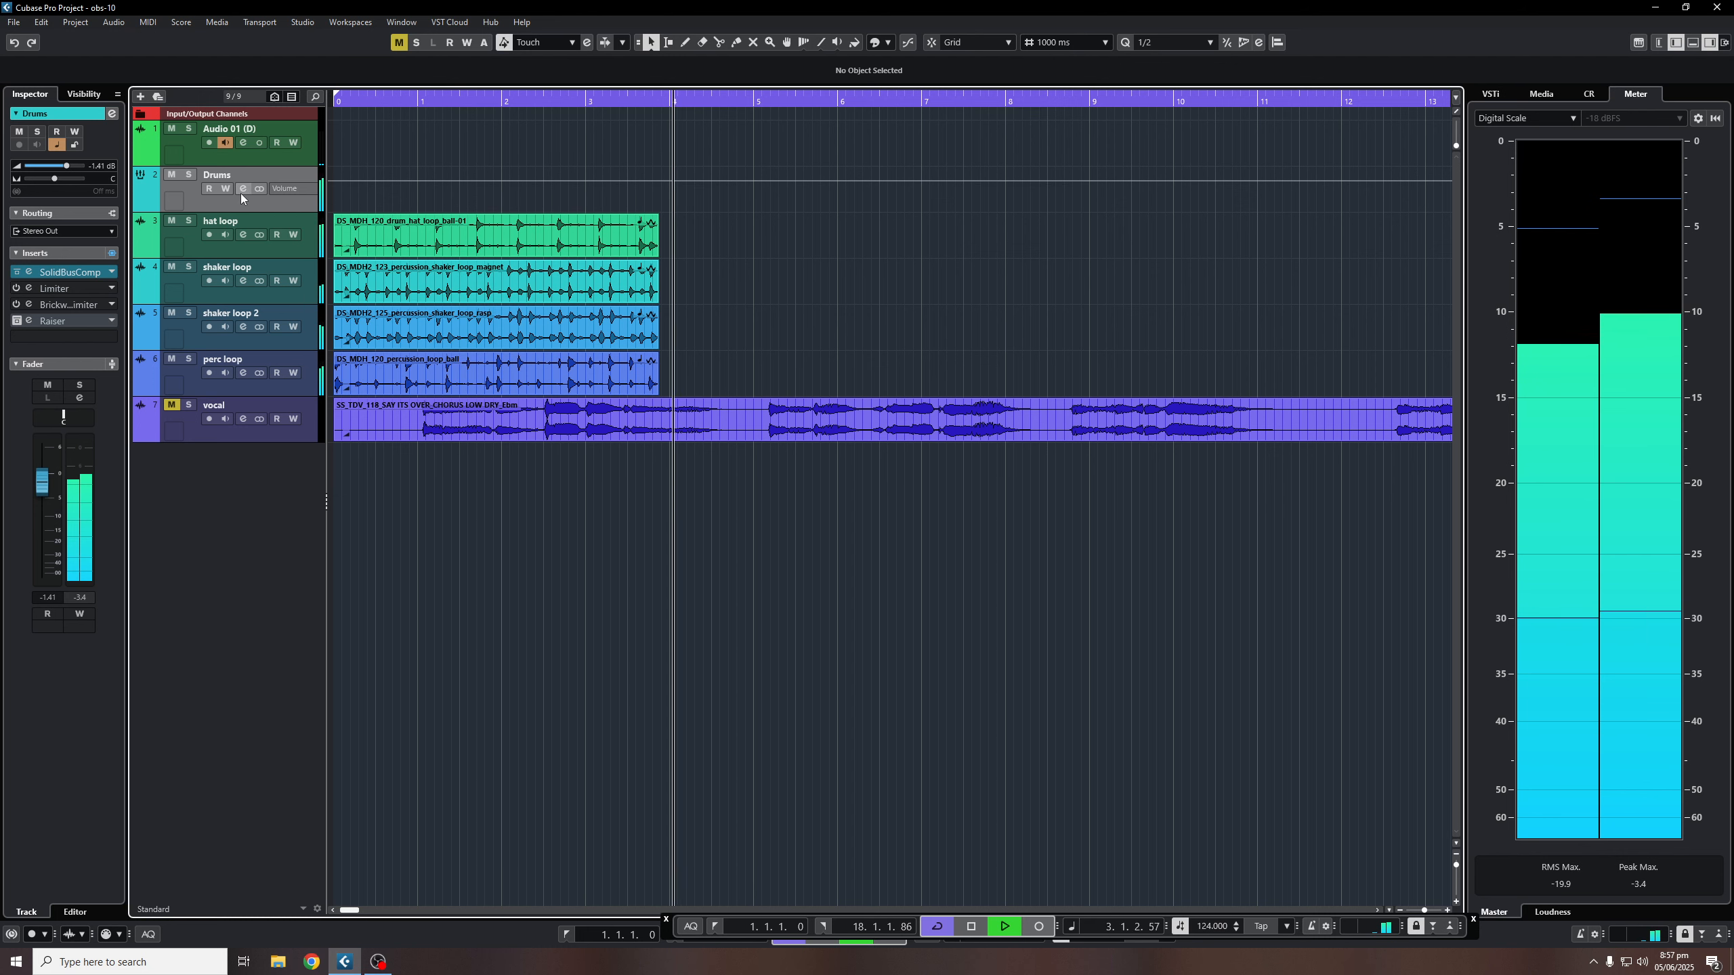
{"action": "key", "text": "space"}
{"action": "left_click_drag", "start_coordinate": [696, 337], "coordinate": [434, 214]}
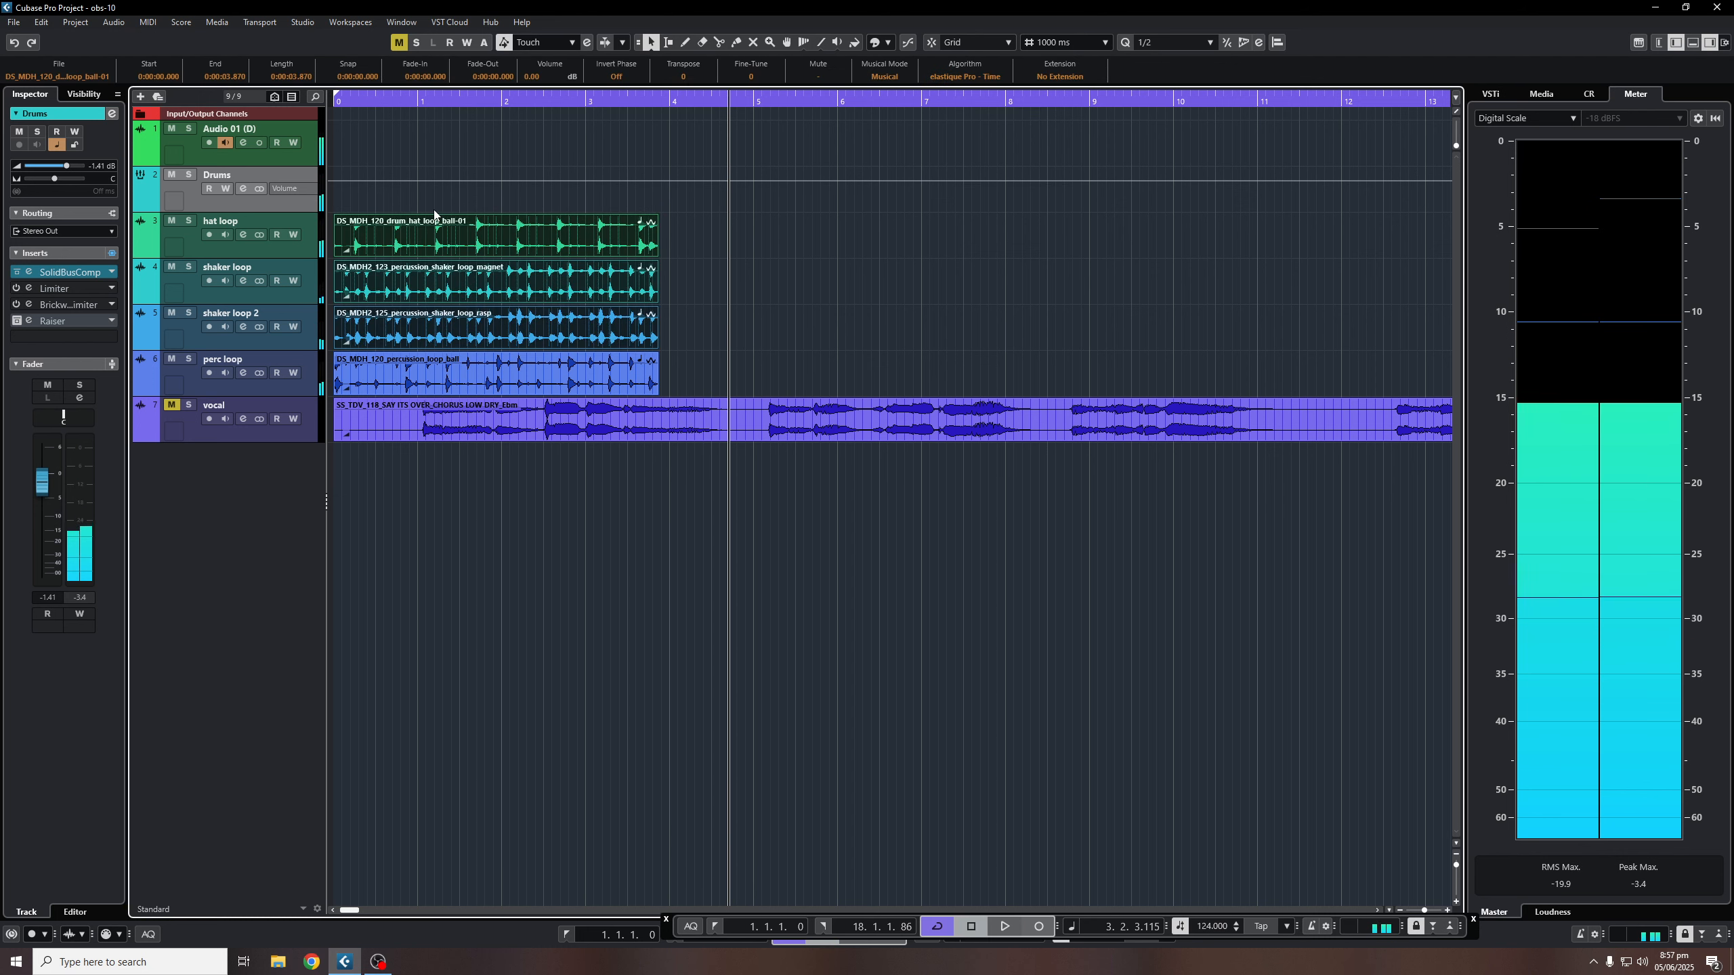
{"action": "key", "text": "p"}
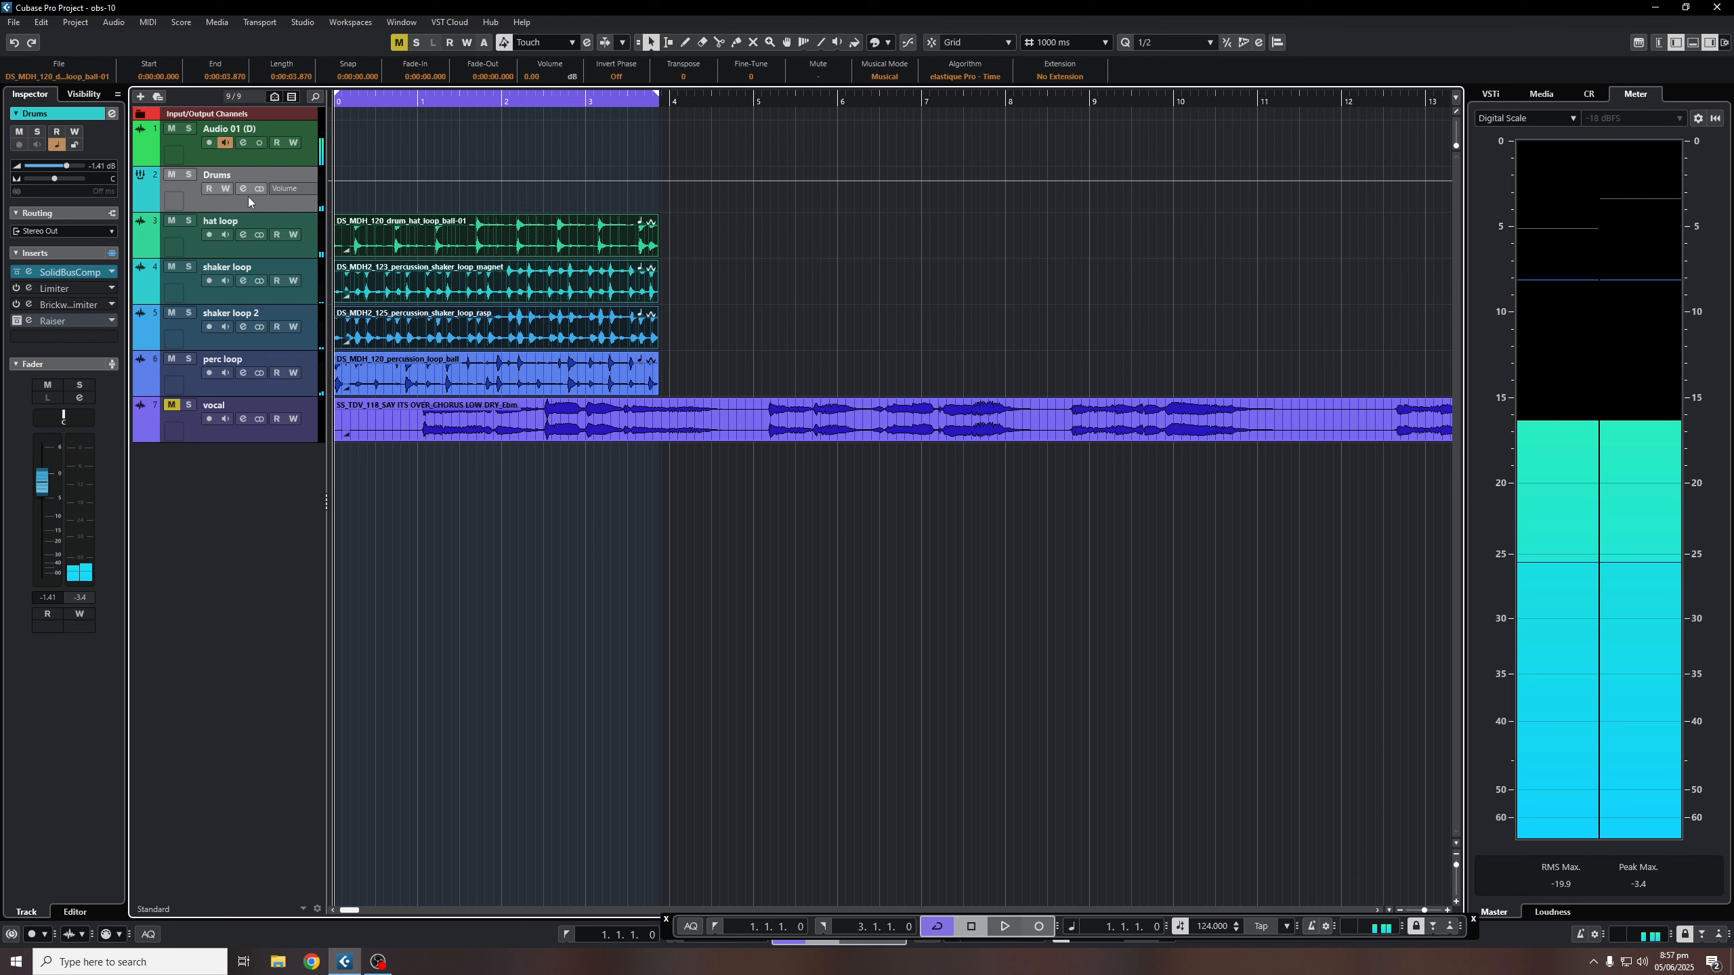
Step: Activate the Limiter on the Drums channel and, during playback, set input to 5.5 dB, release to 255.0 ms and output to -5.4 dB
{"action": "left_click", "coordinate": [243, 188]}
{"action": "left_click", "coordinate": [525, 420]}
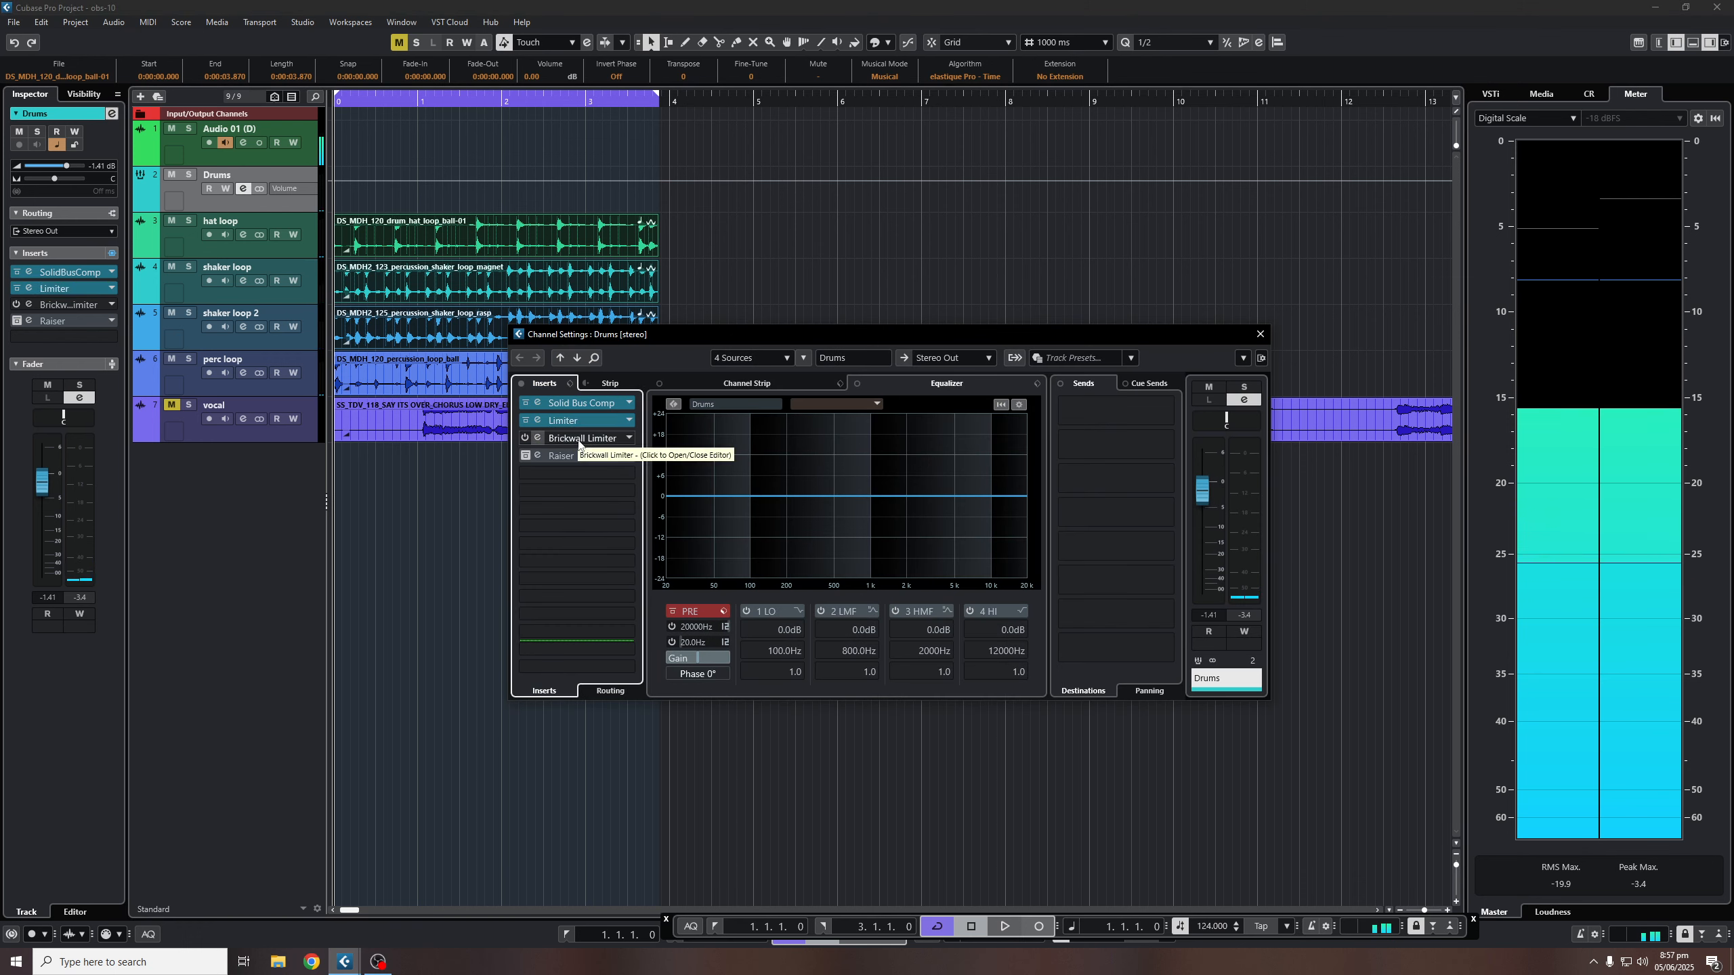
{"action": "key", "text": "space"}
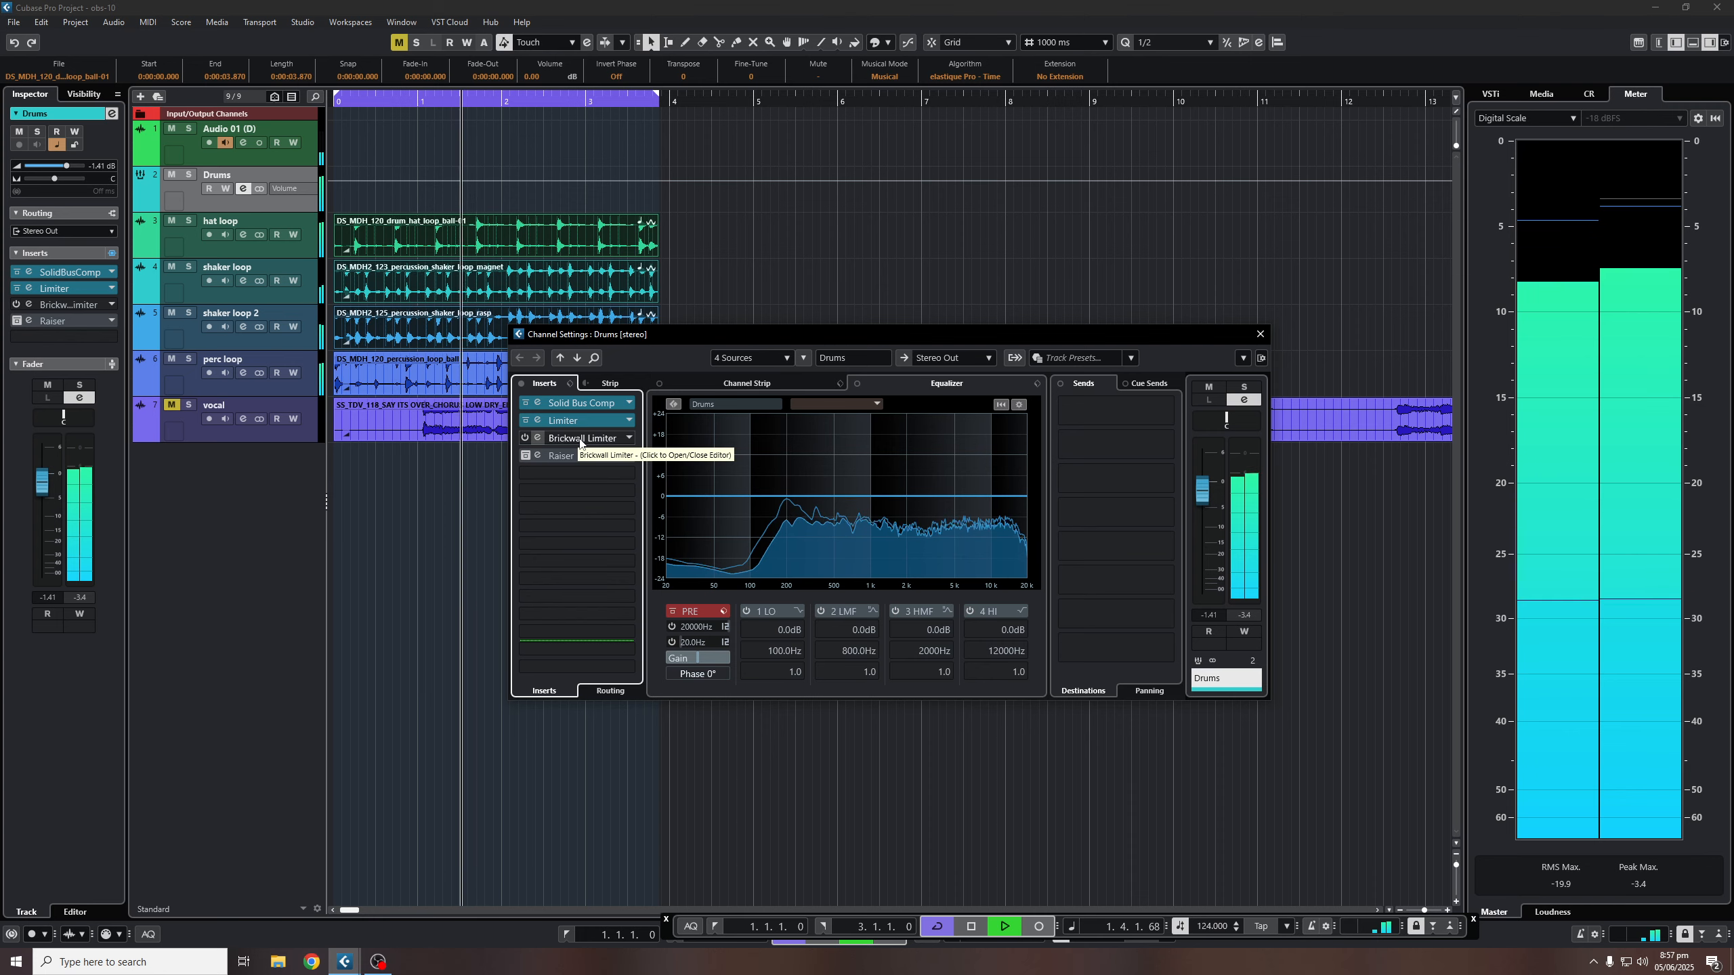
{"action": "left_click", "coordinate": [539, 420]}
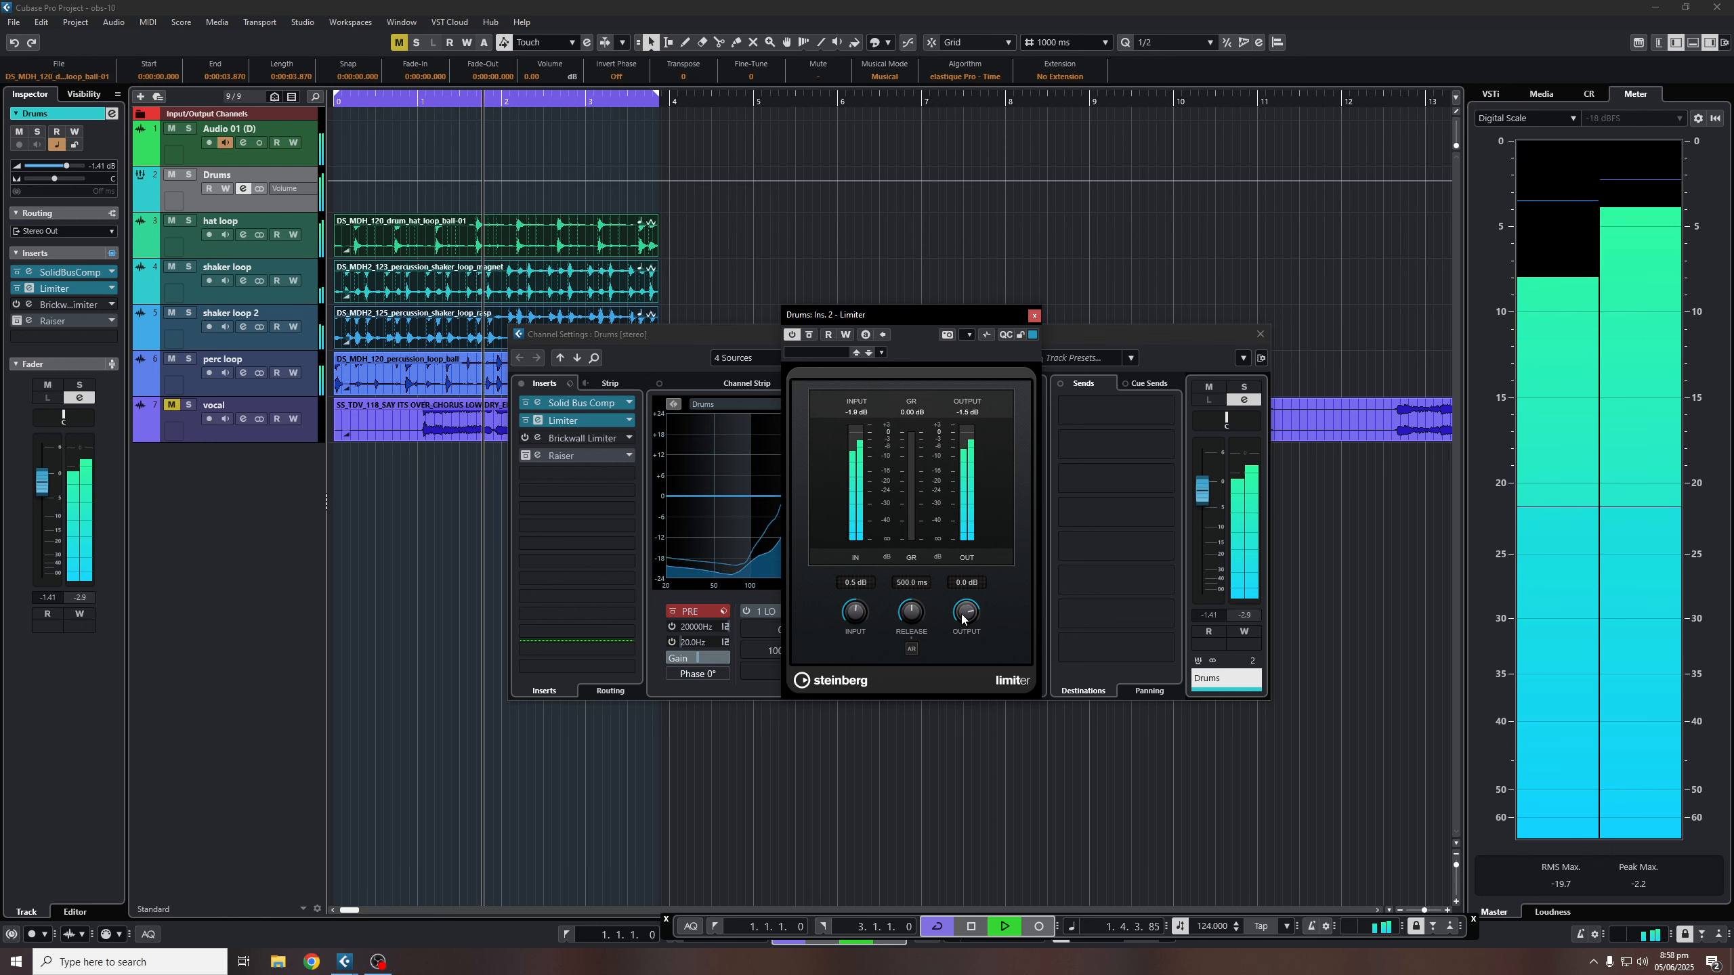
{"action": "left_click_drag", "start_coordinate": [960, 611], "coordinate": [913, 630]}
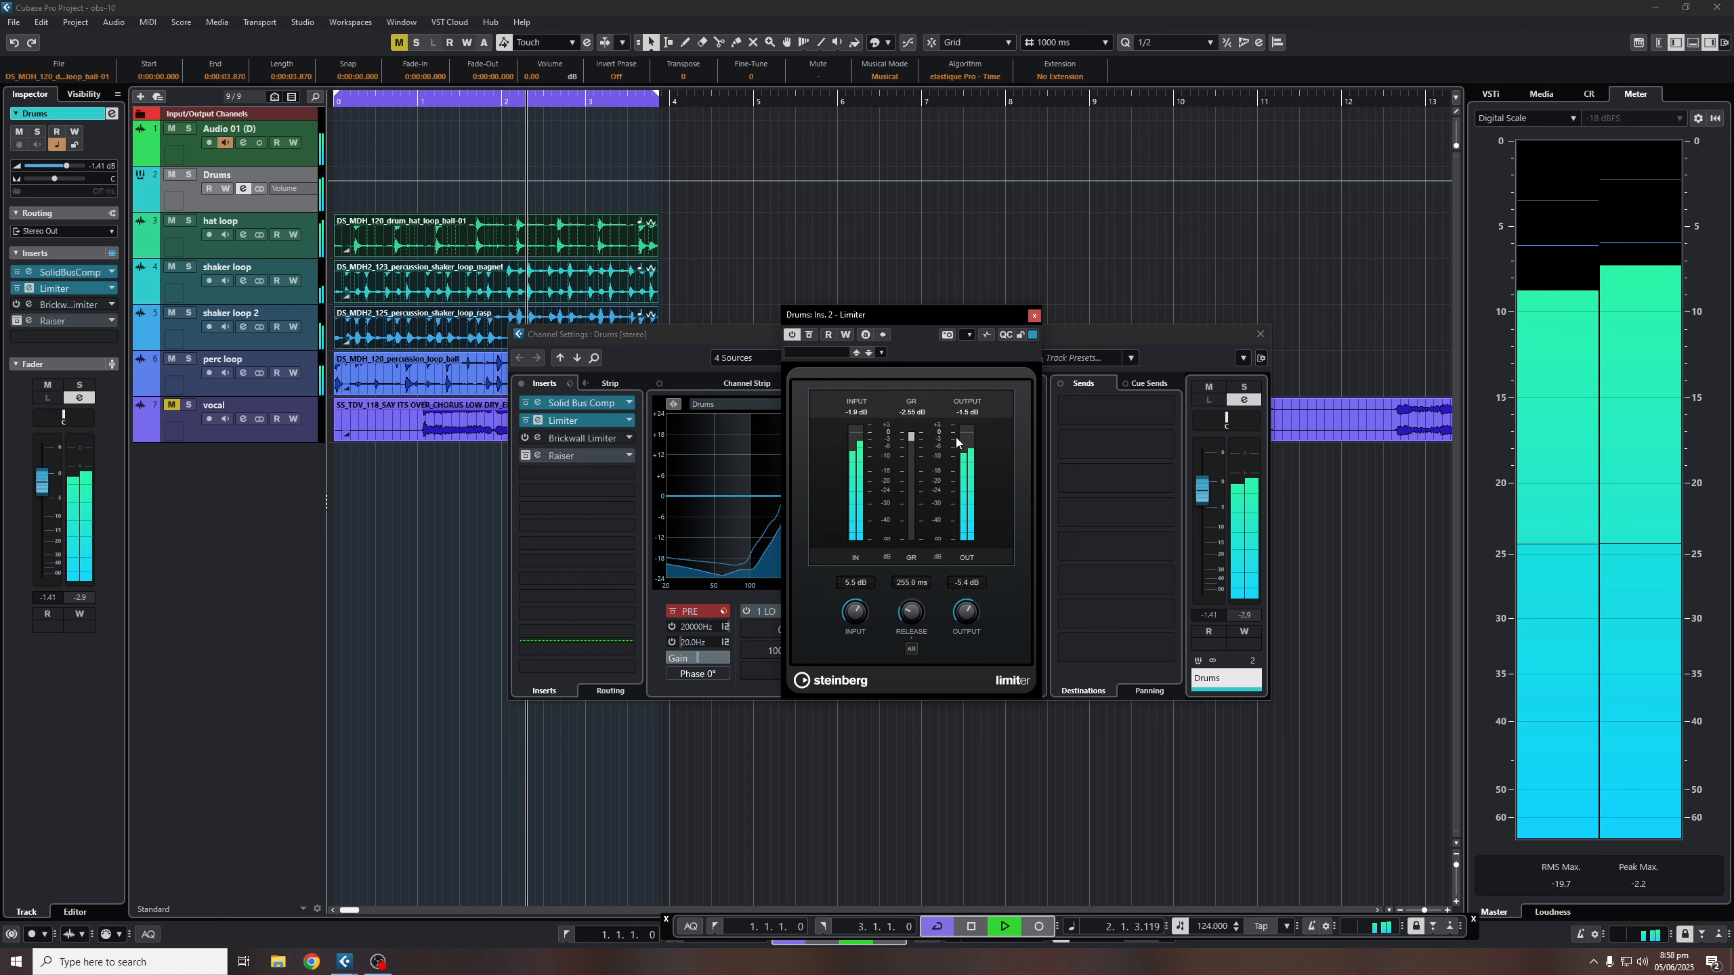
Step: Switch the Limiter off during playback to compare the drum sound, and close its editor once playback is stopped
{"action": "key", "text": "space"}
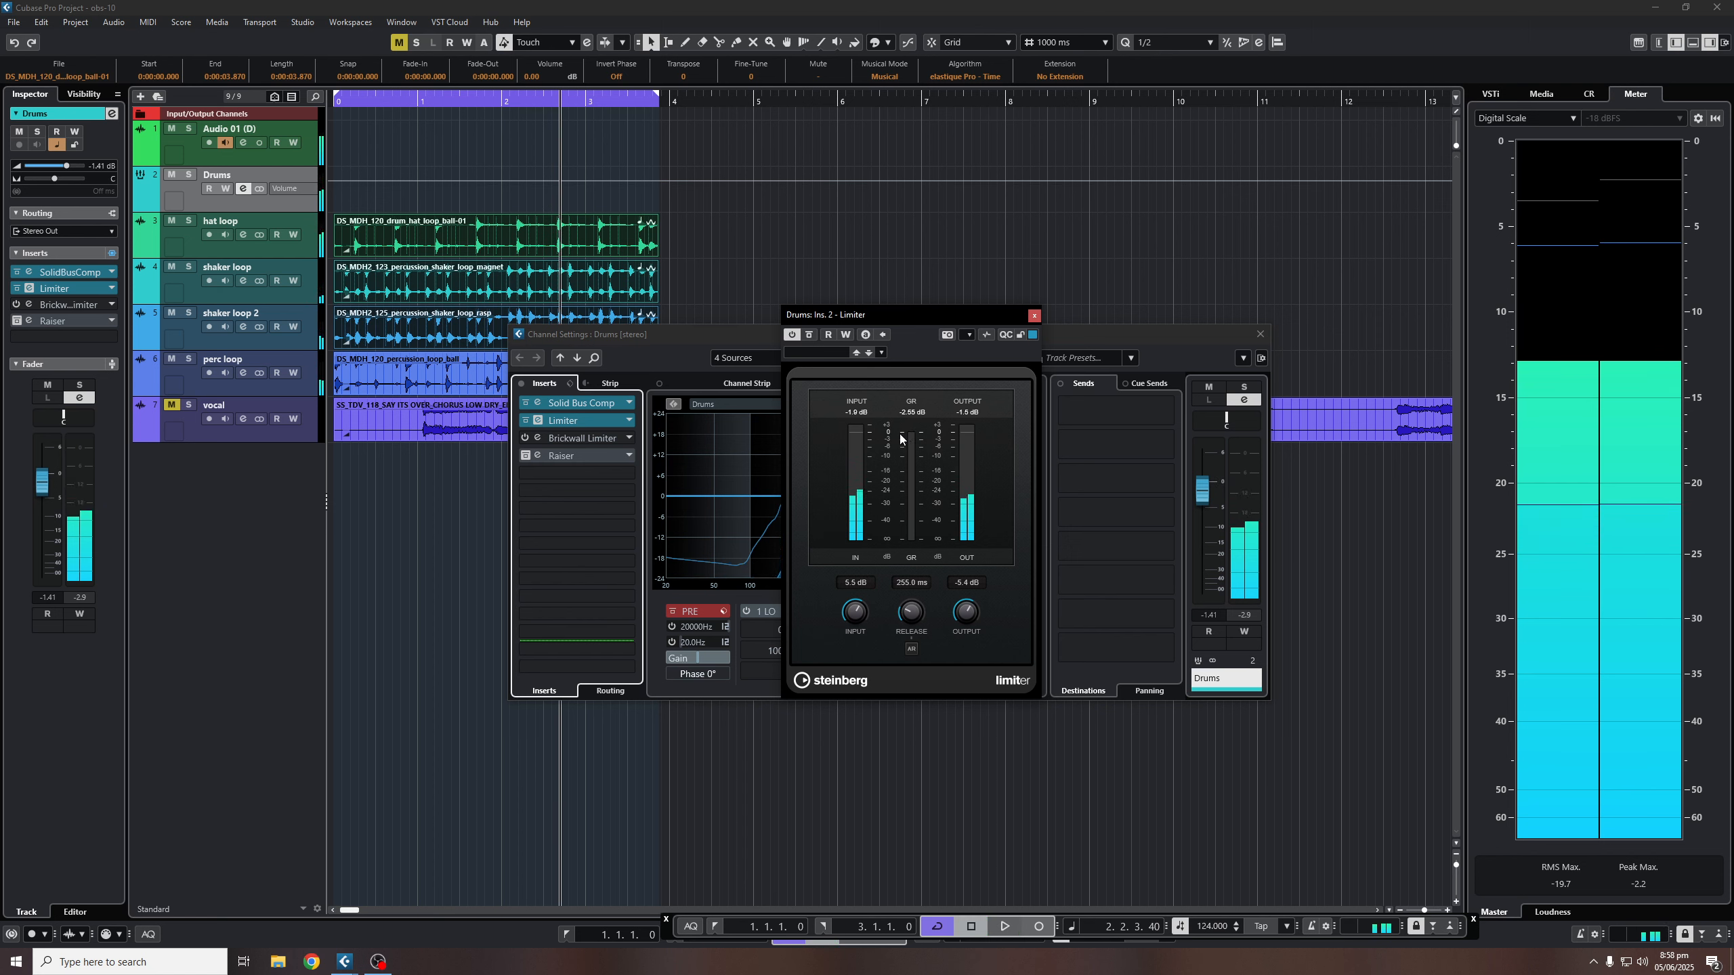
{"action": "key", "text": "space"}
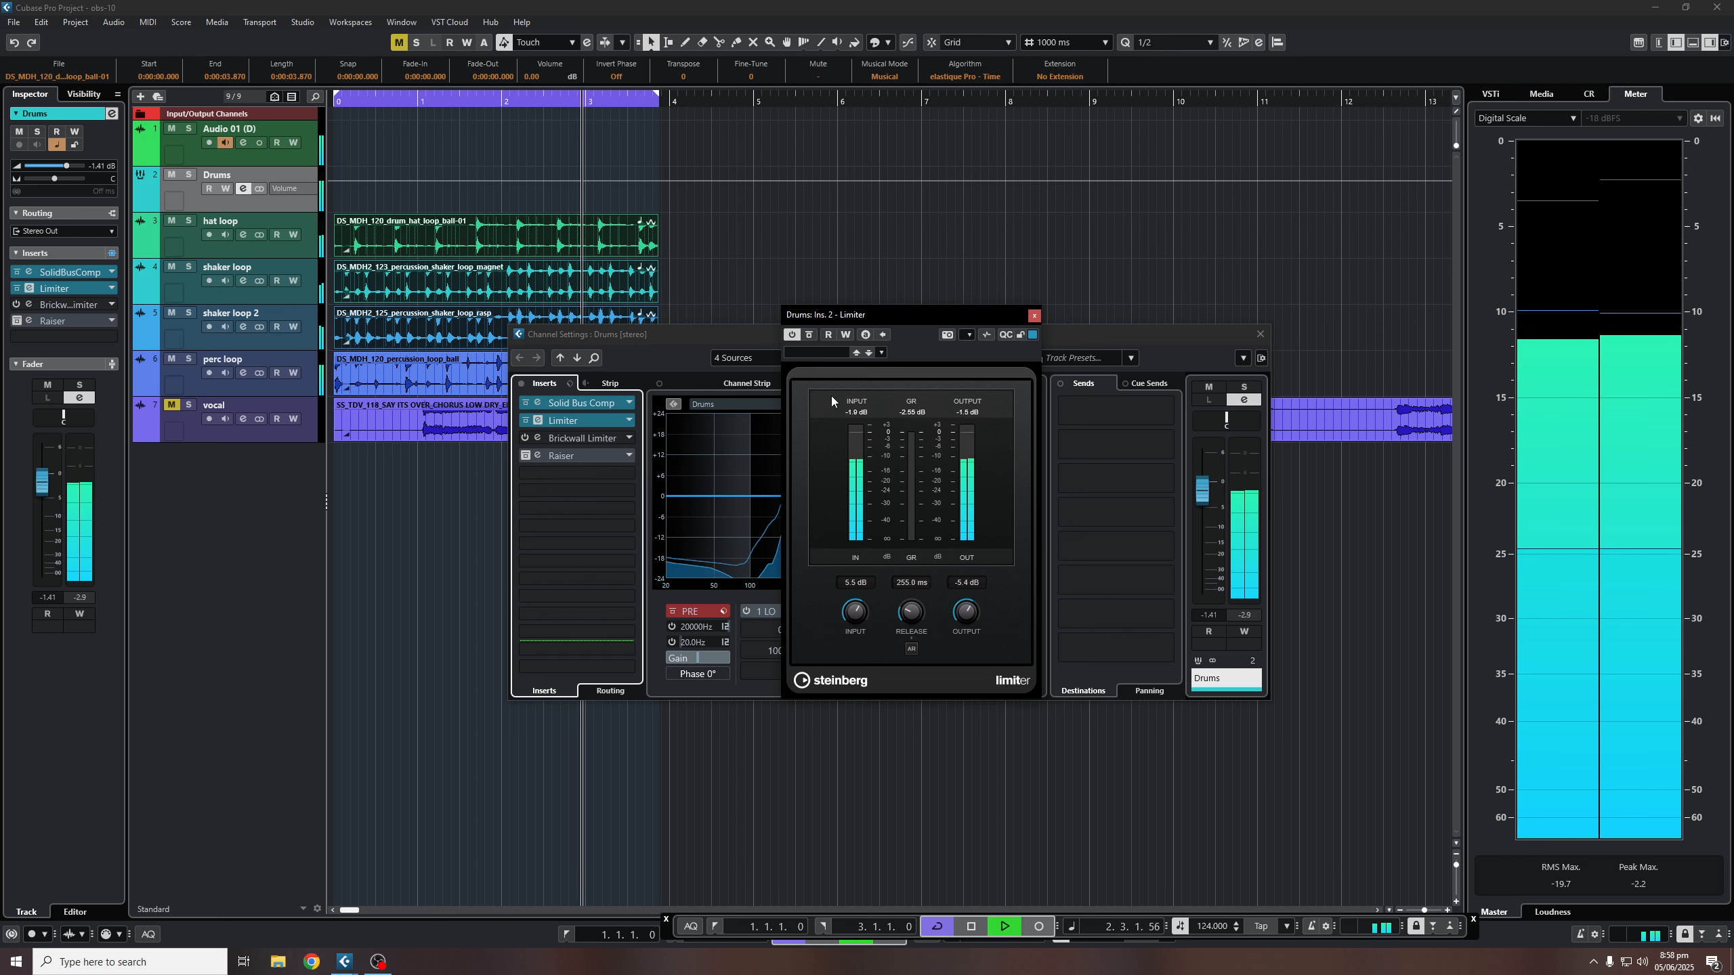
{"action": "left_click", "coordinate": [793, 335]}
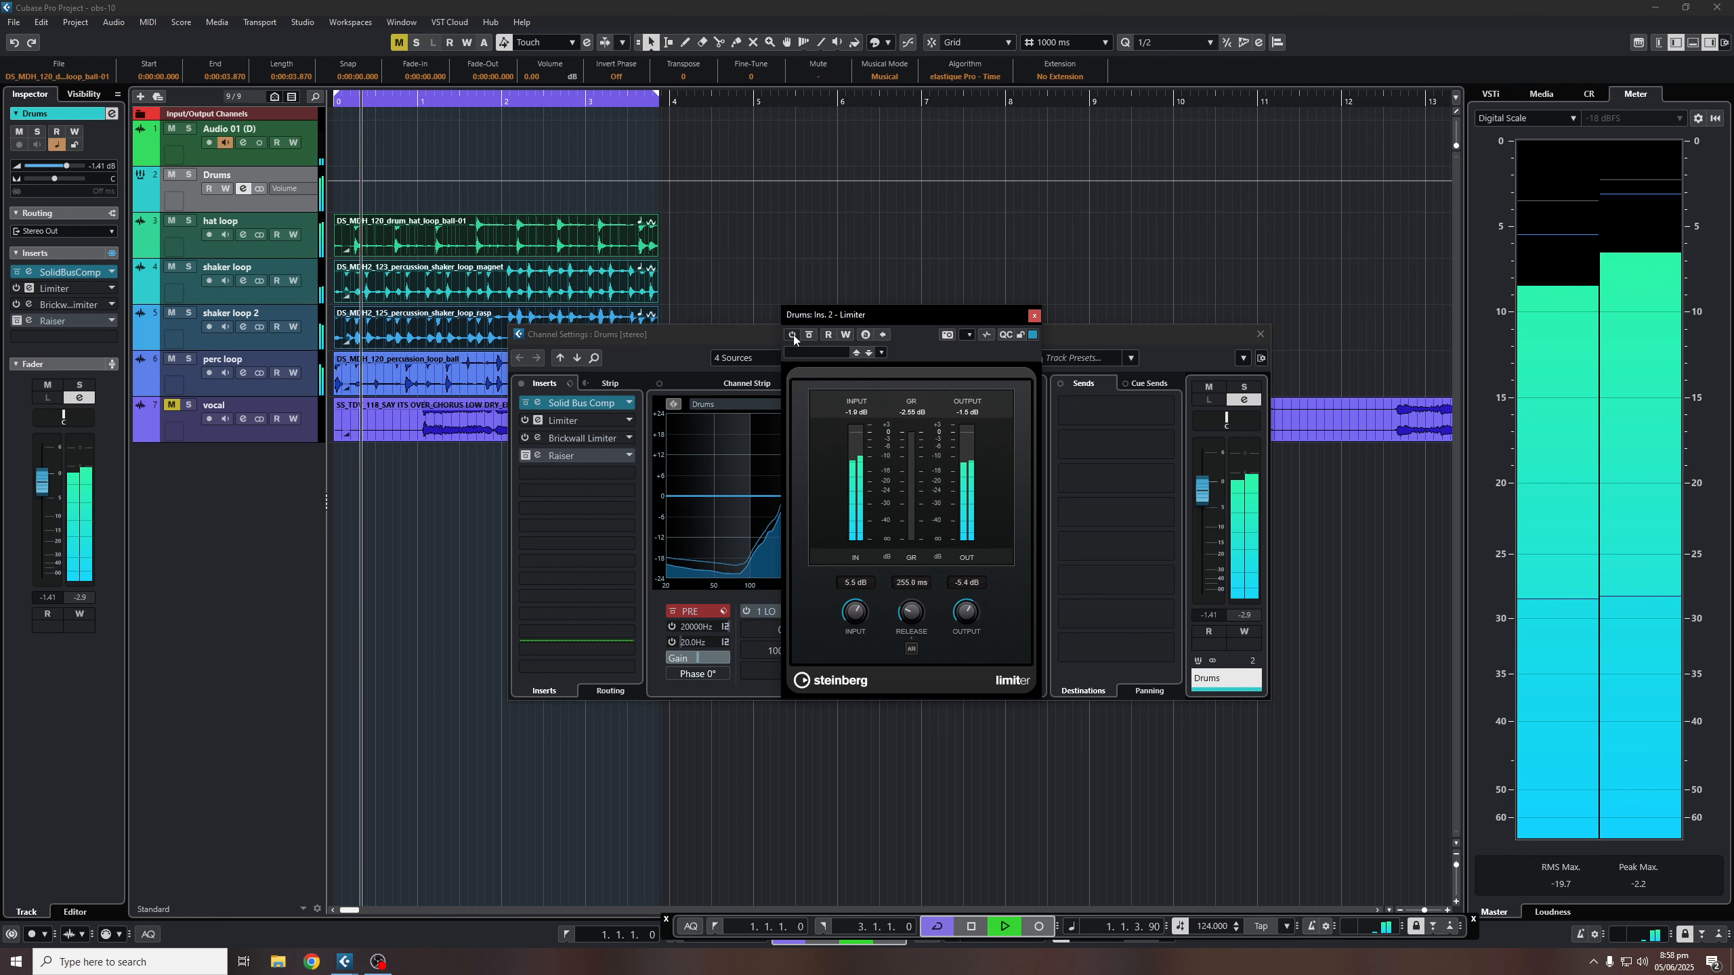
{"action": "key", "text": "space"}
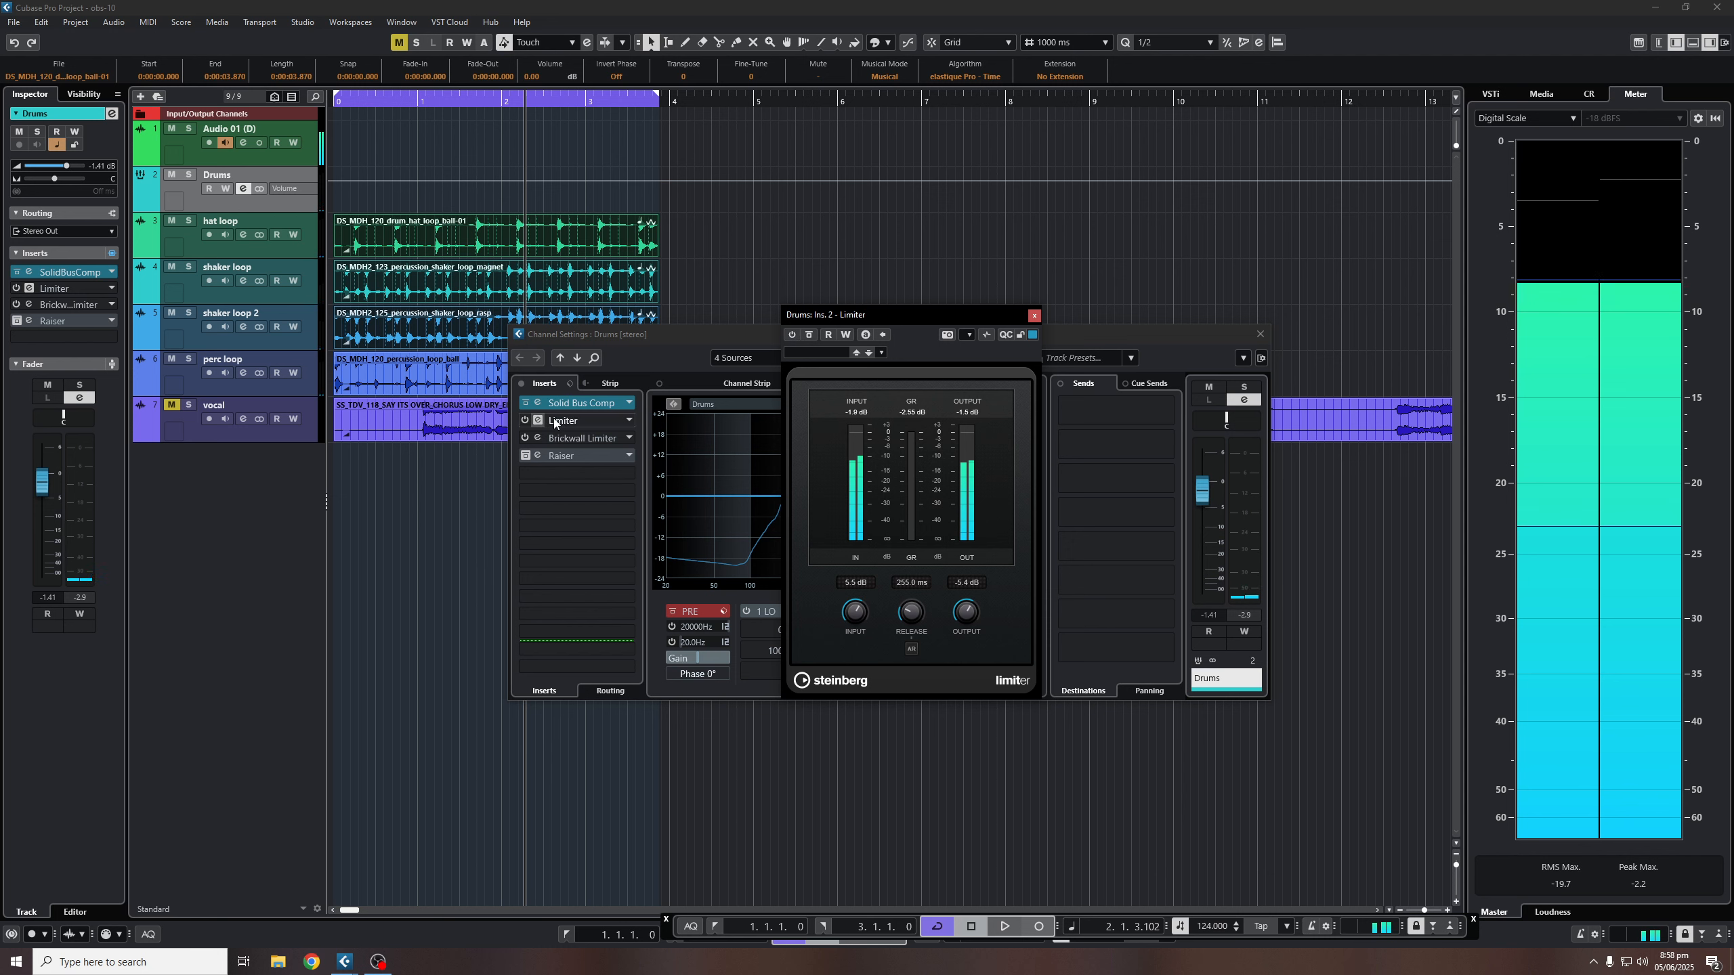
{"action": "left_click", "coordinate": [745, 385]}
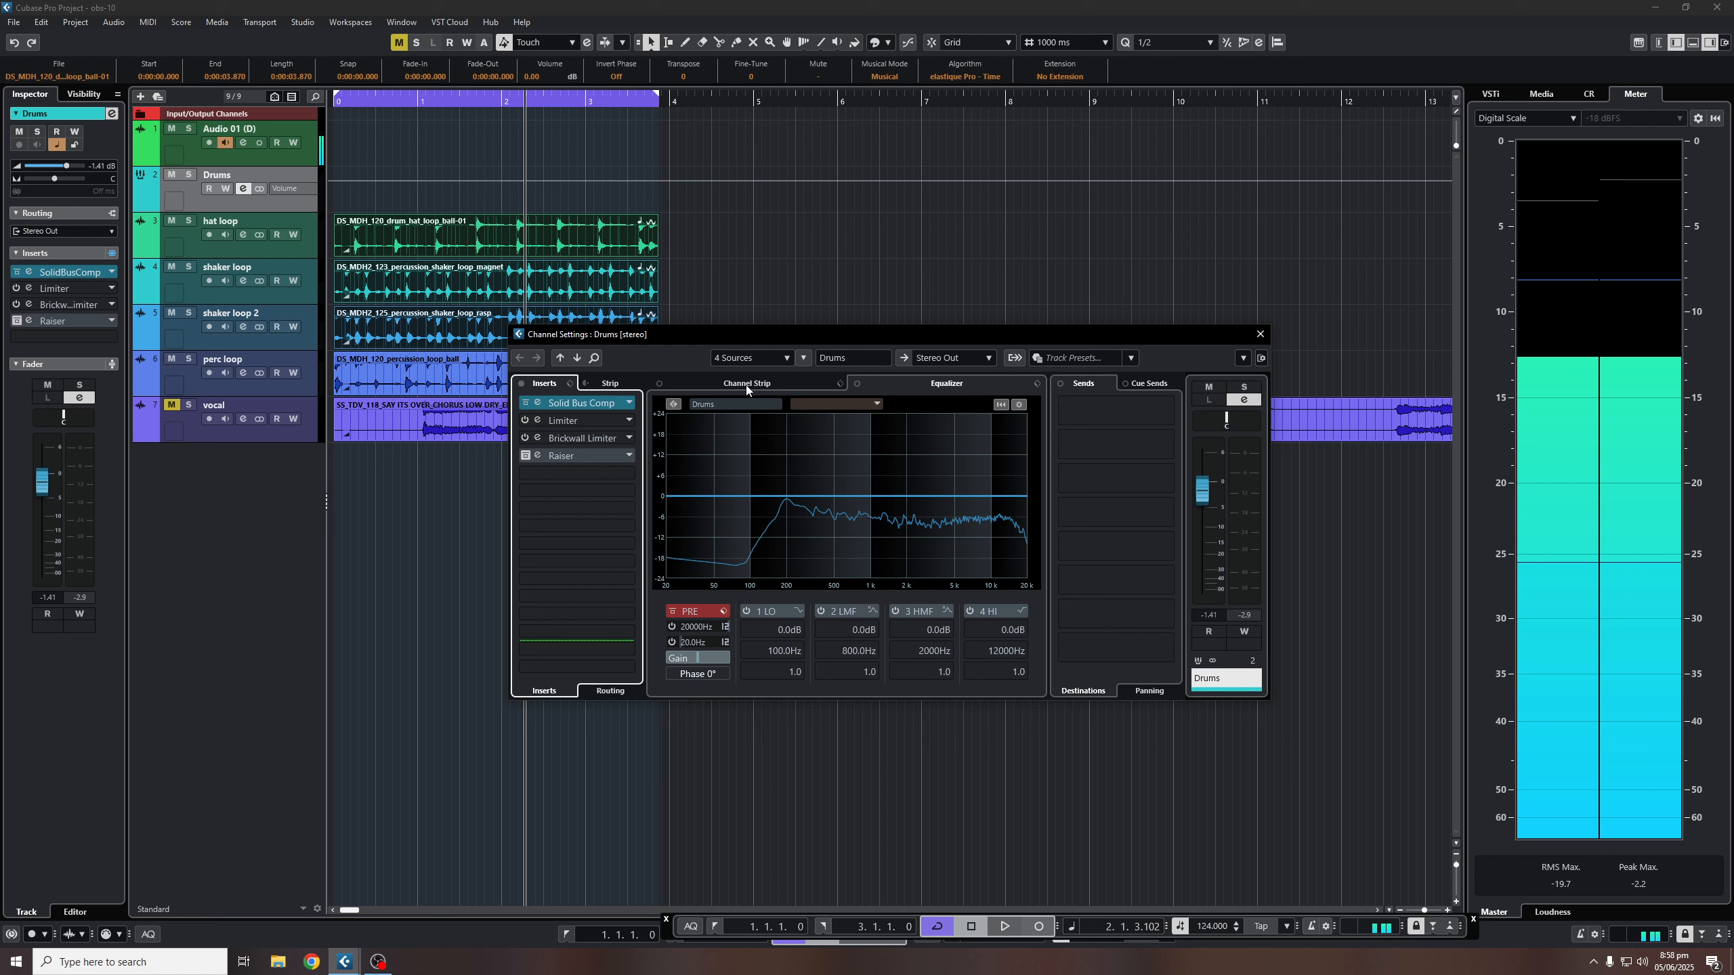
Step: Activate the Drums channel's Brickwall Limiter during playback from the start and set its threshold to -4.3 dB and release to 94.7 ms
{"action": "left_click", "coordinate": [539, 438]}
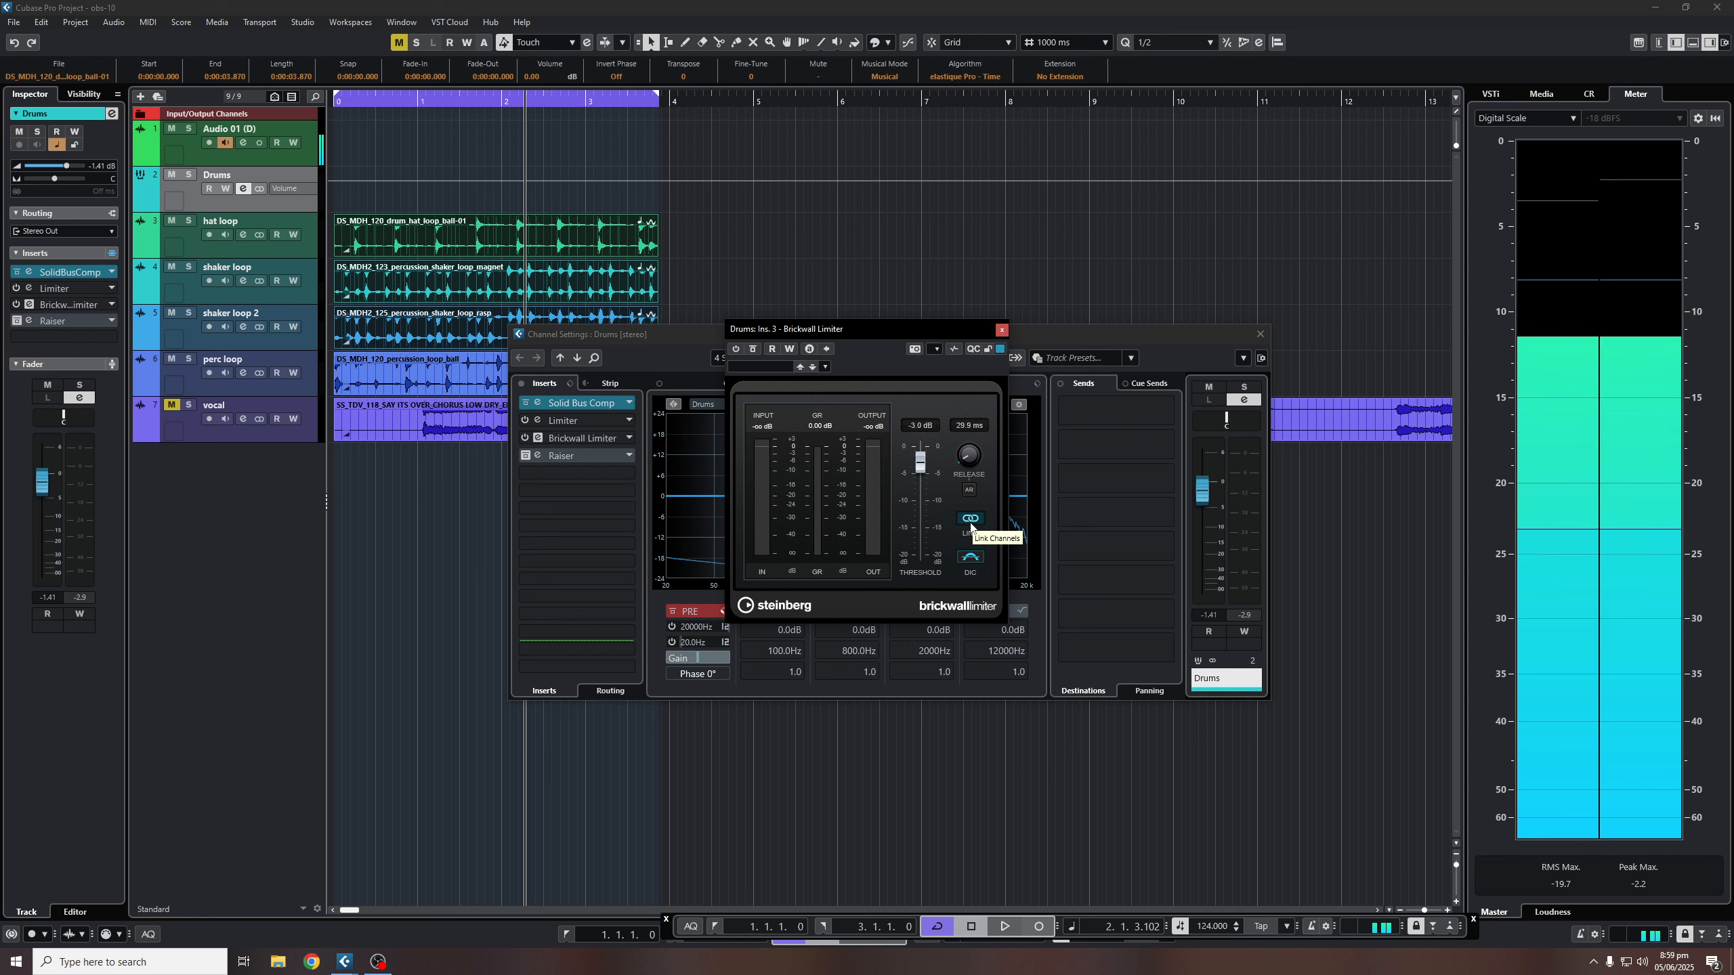
{"action": "key", "text": "period"}
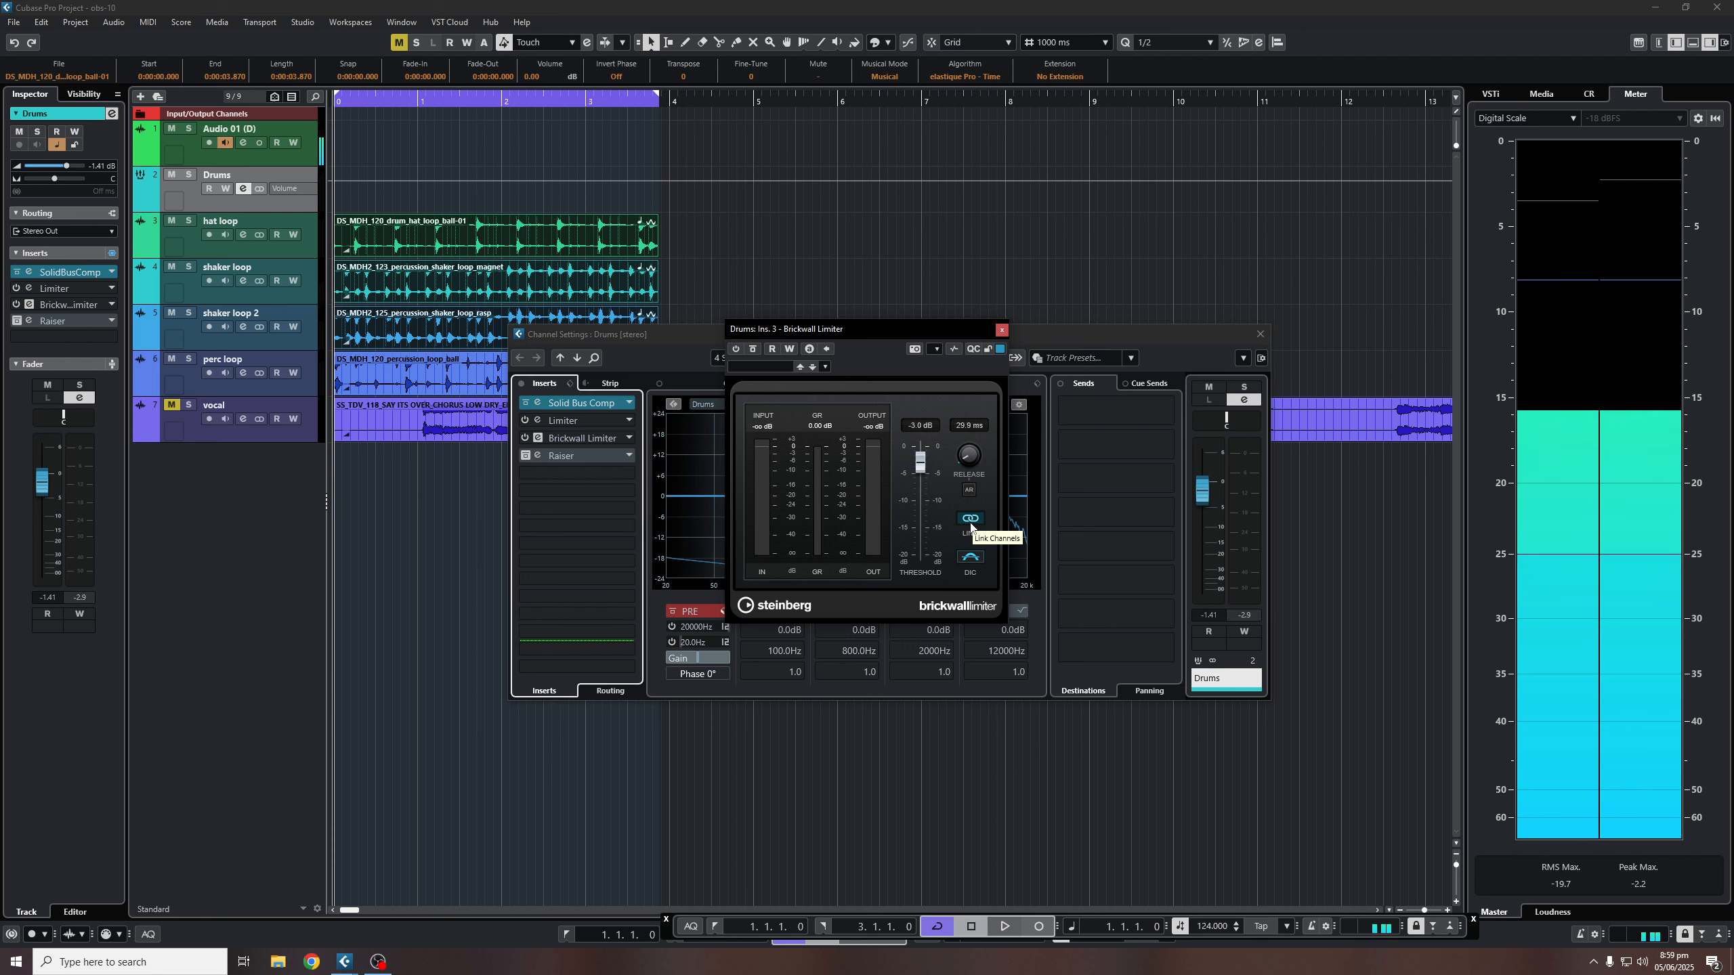
{"action": "key", "text": "space"}
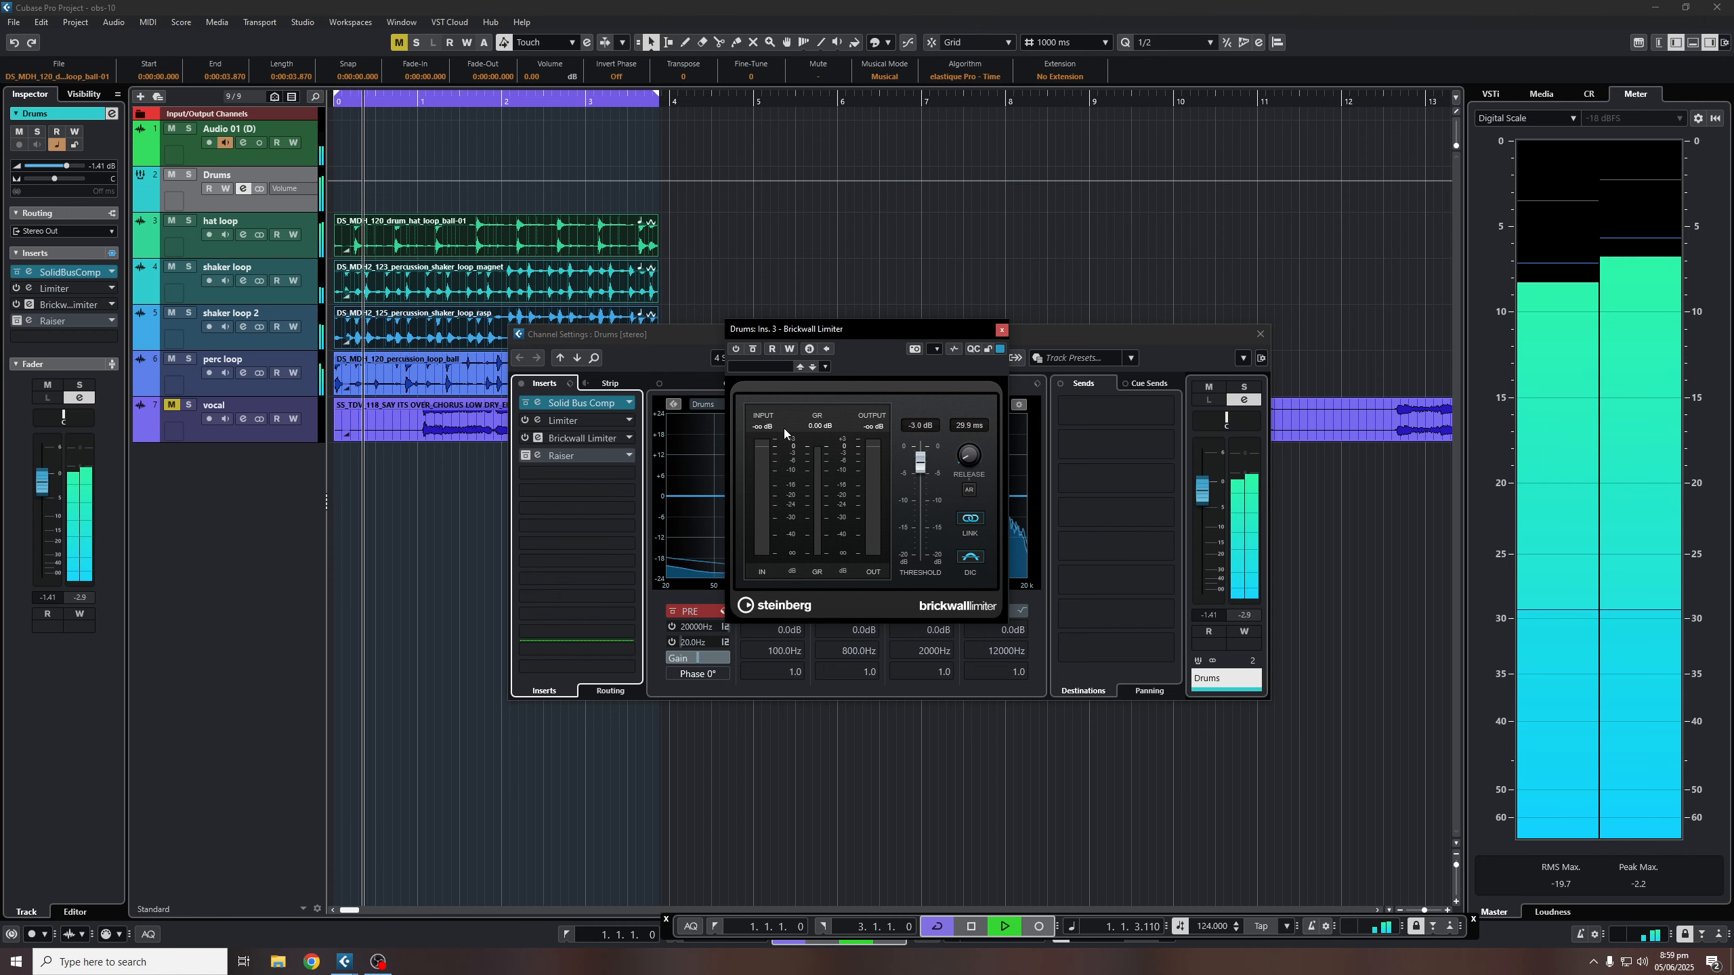
{"action": "left_click", "coordinate": [735, 349]}
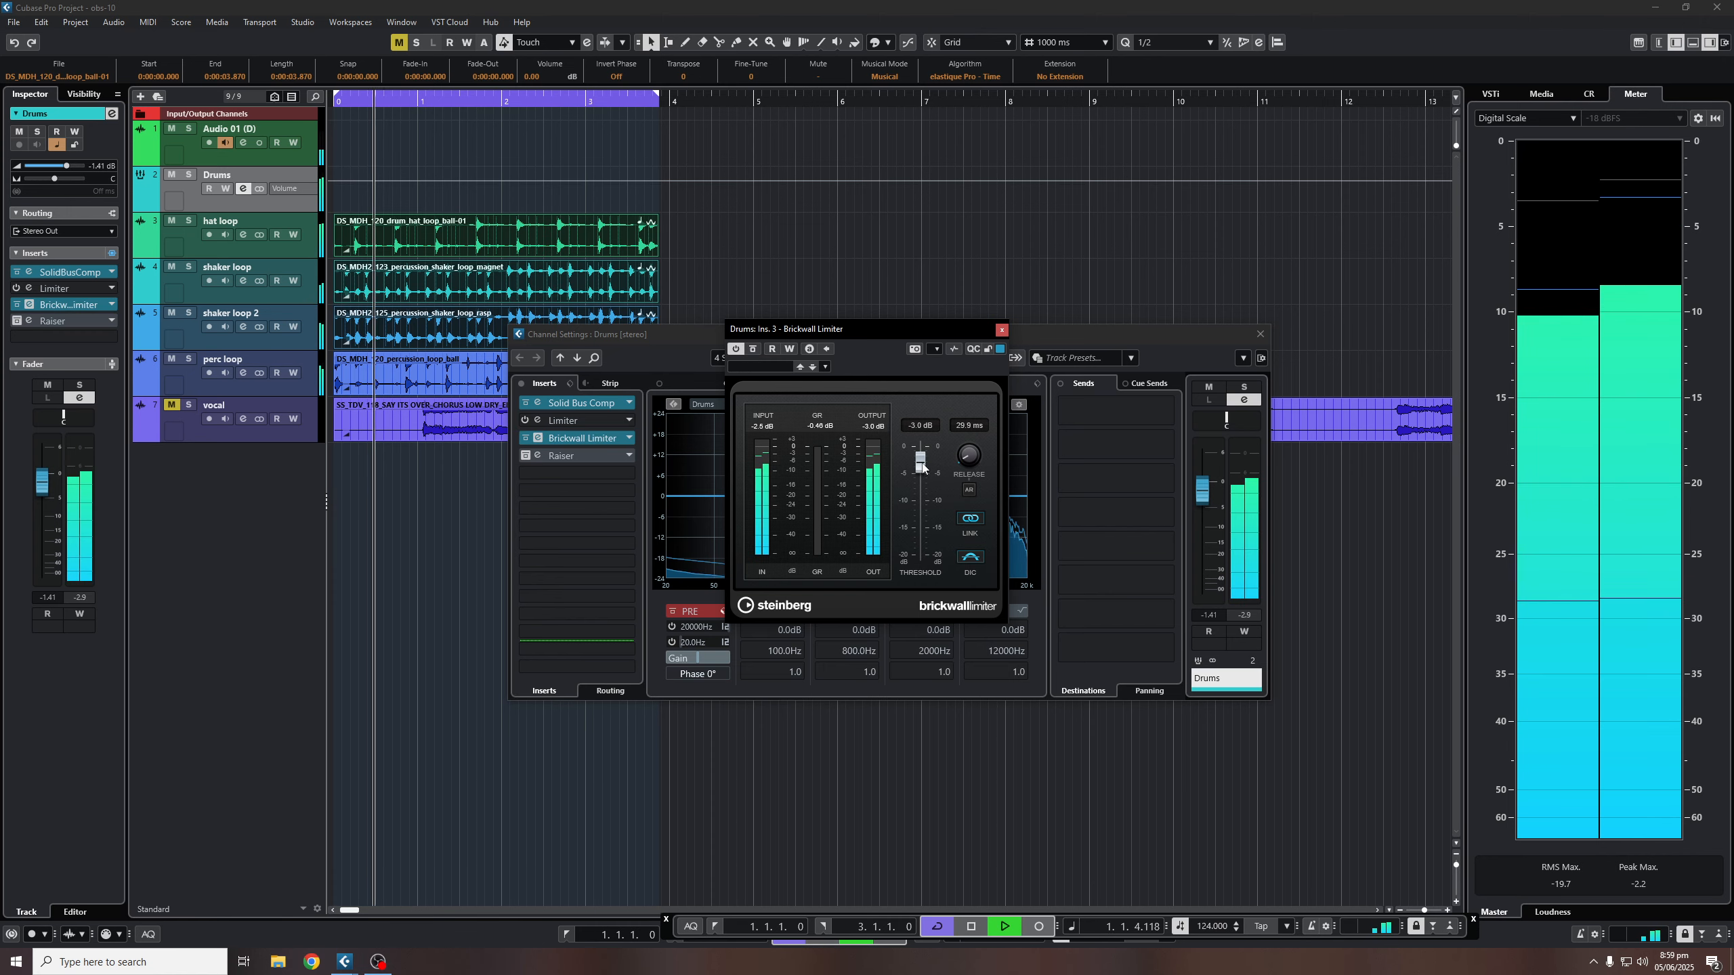
{"action": "left_click_drag", "start_coordinate": [922, 464], "coordinate": [968, 455]}
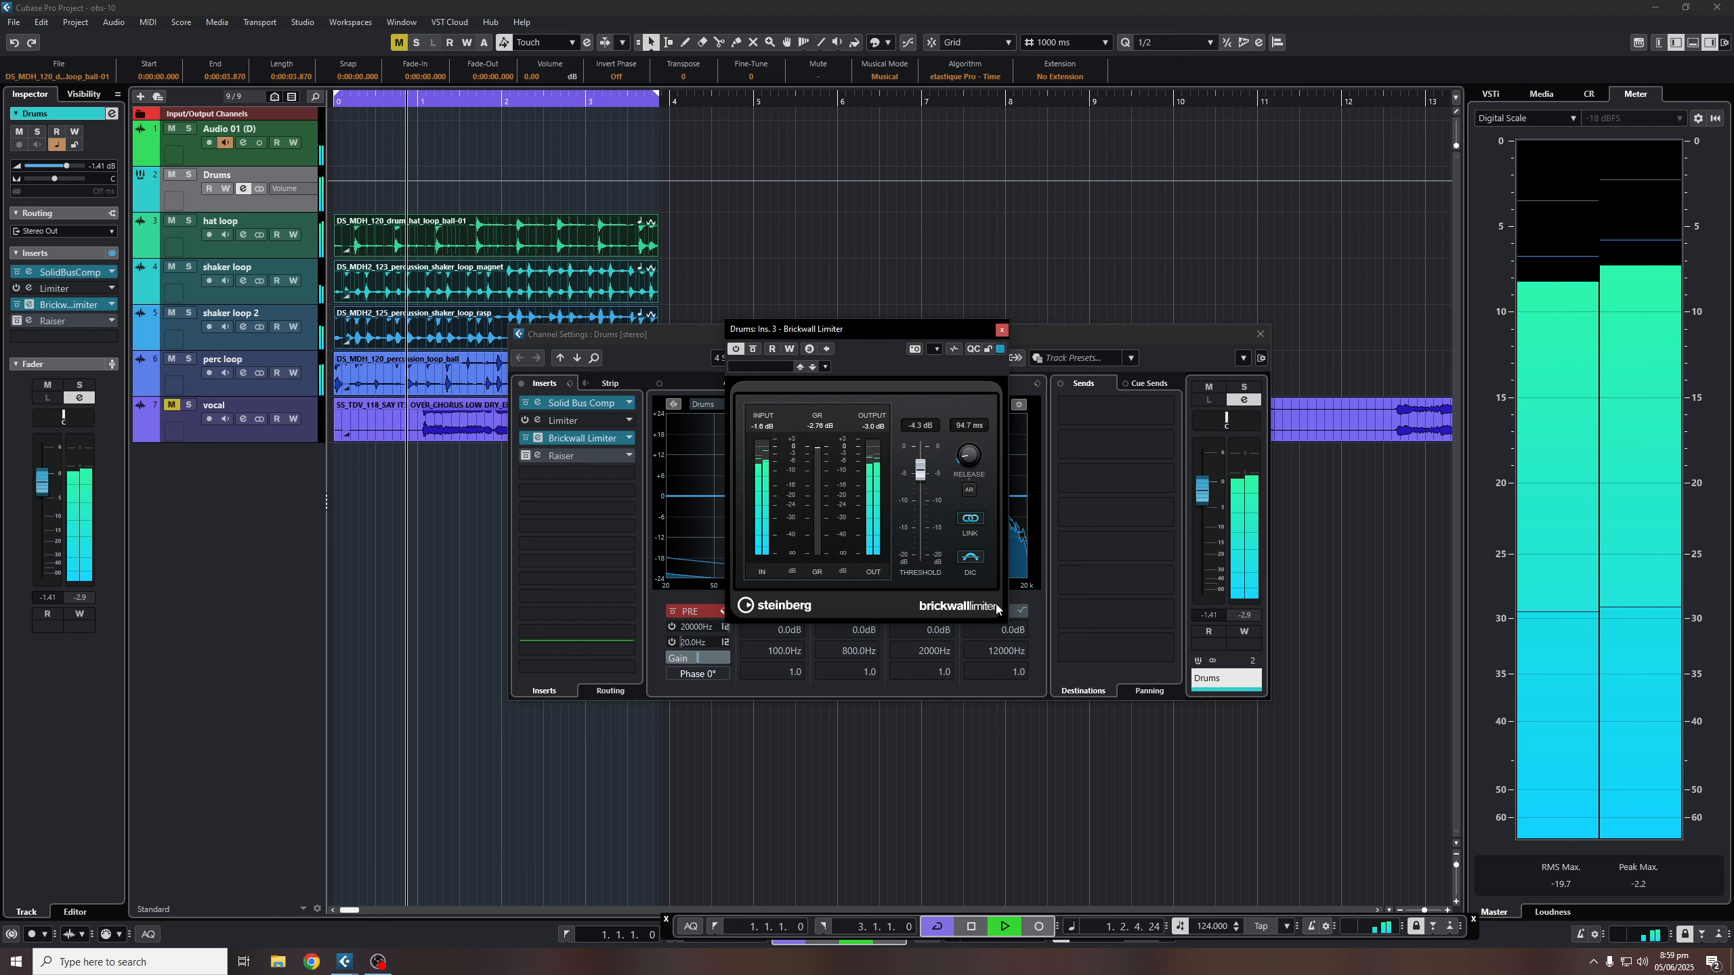
Step: Set the Brickwall Limiter's threshold to -7.3 dB and release to about 189 ms, comparing the drums with it on and off
{"action": "left_click", "coordinate": [736, 348]}
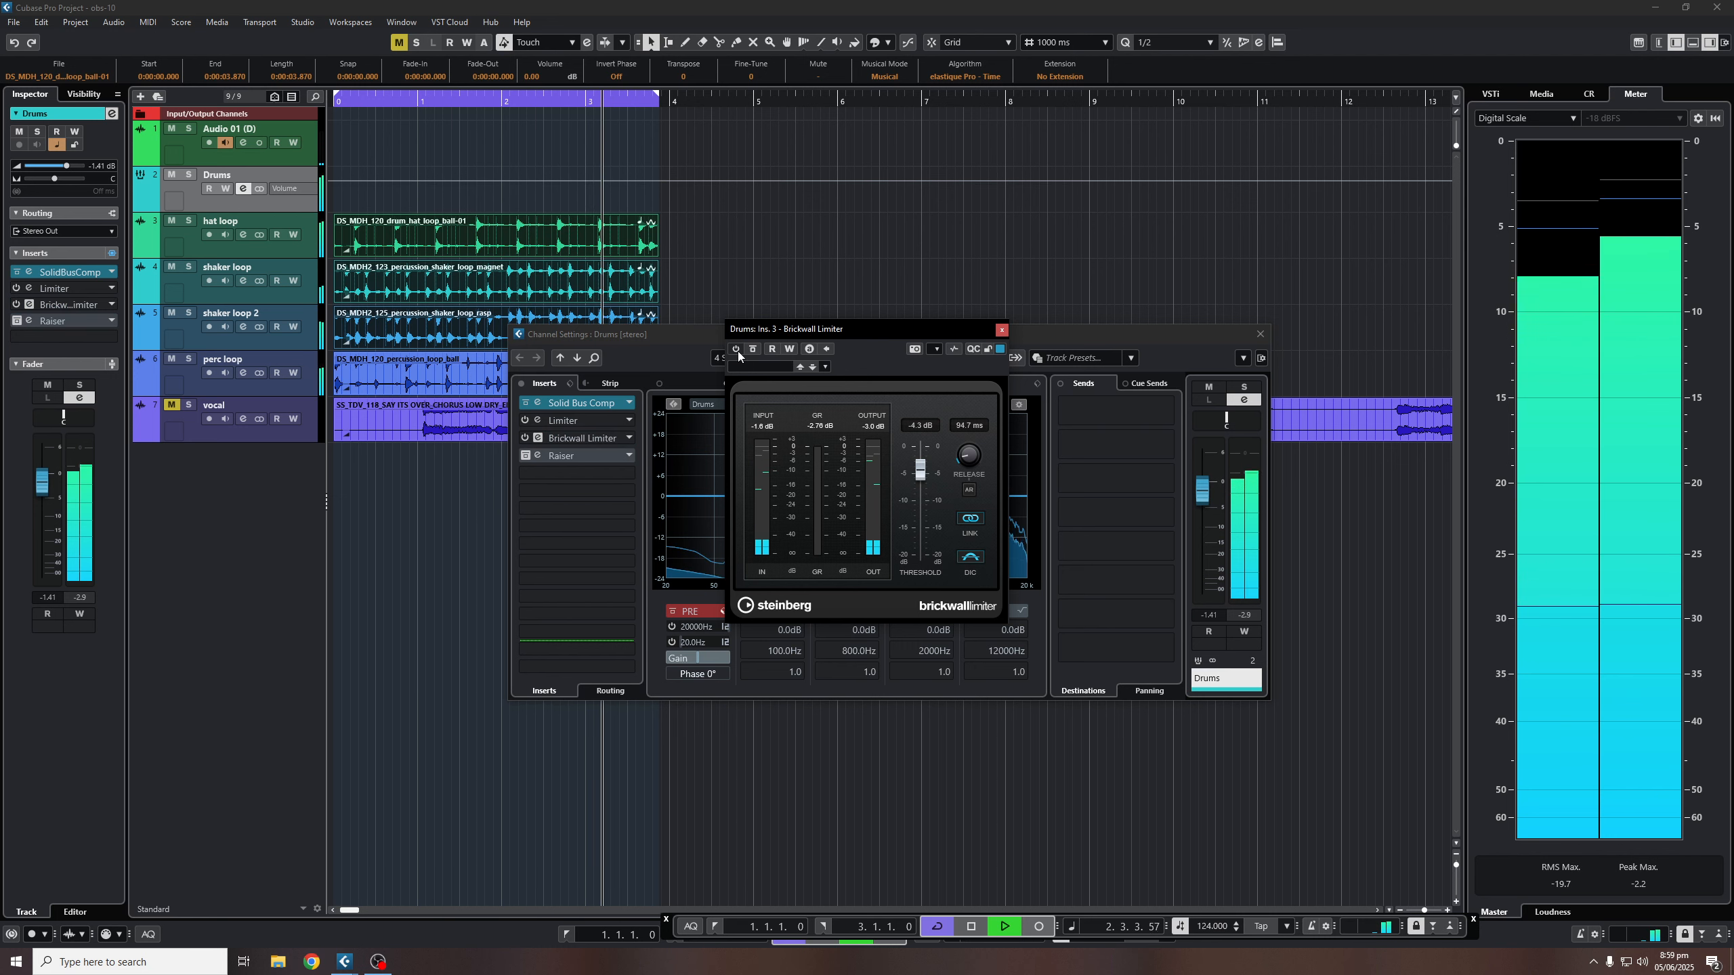
{"action": "left_click", "coordinate": [736, 349]}
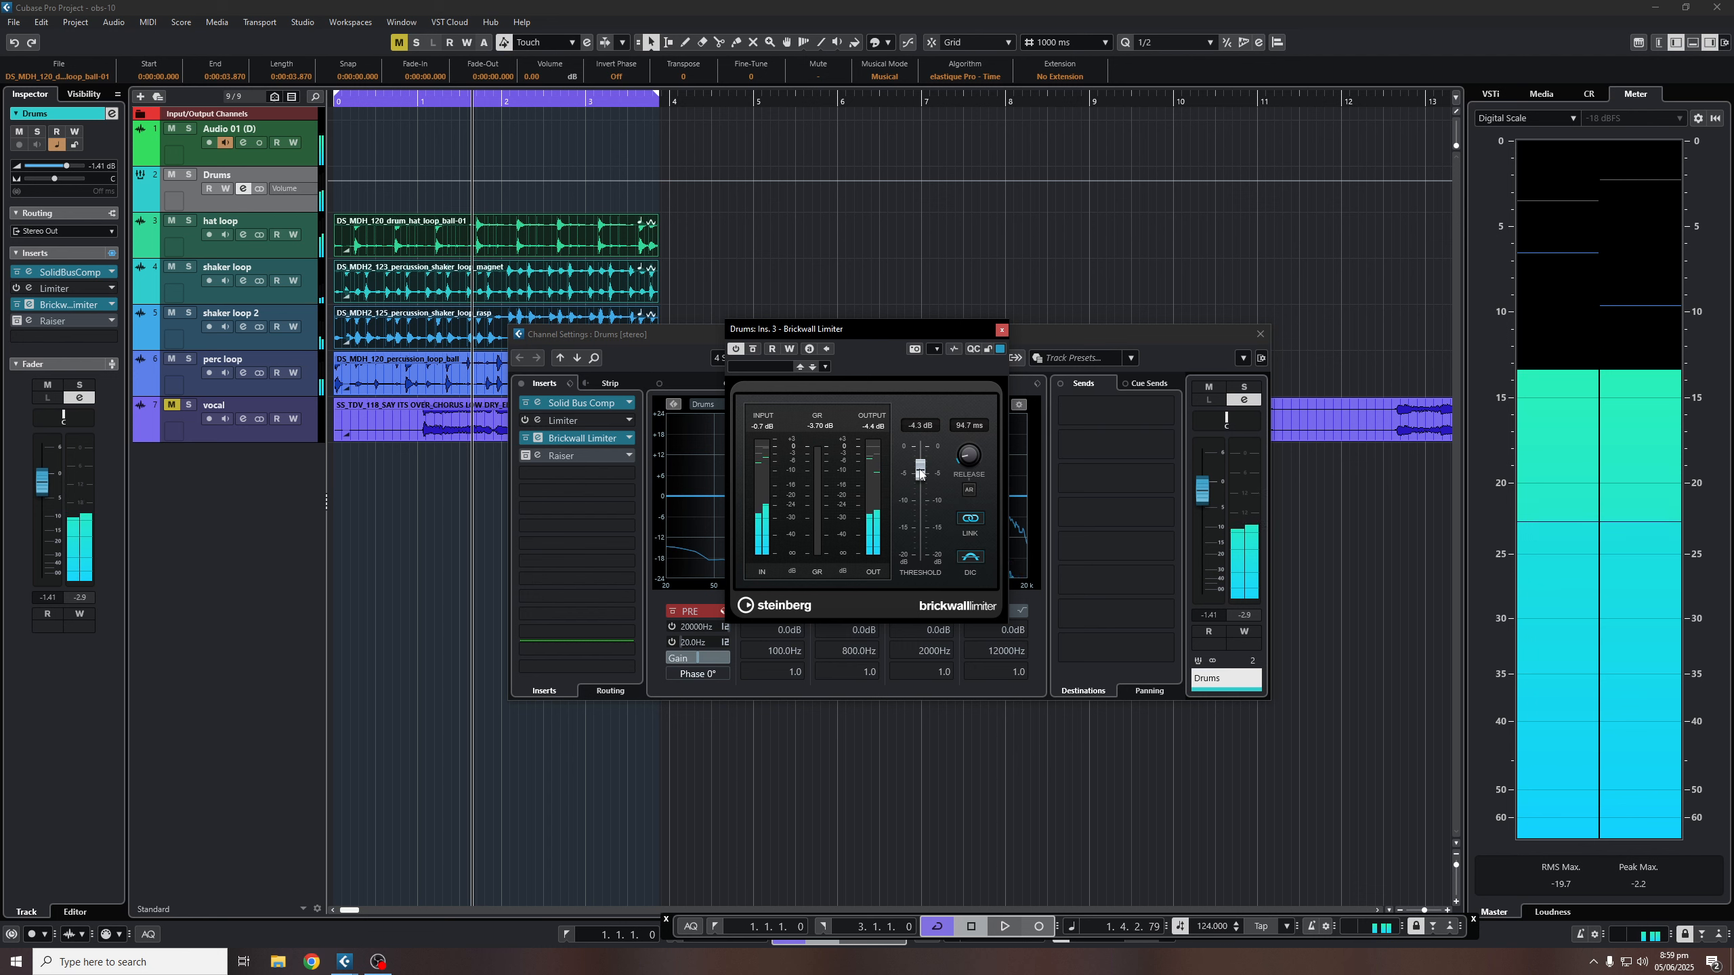
{"action": "left_click_drag", "start_coordinate": [920, 474], "coordinate": [959, 436]}
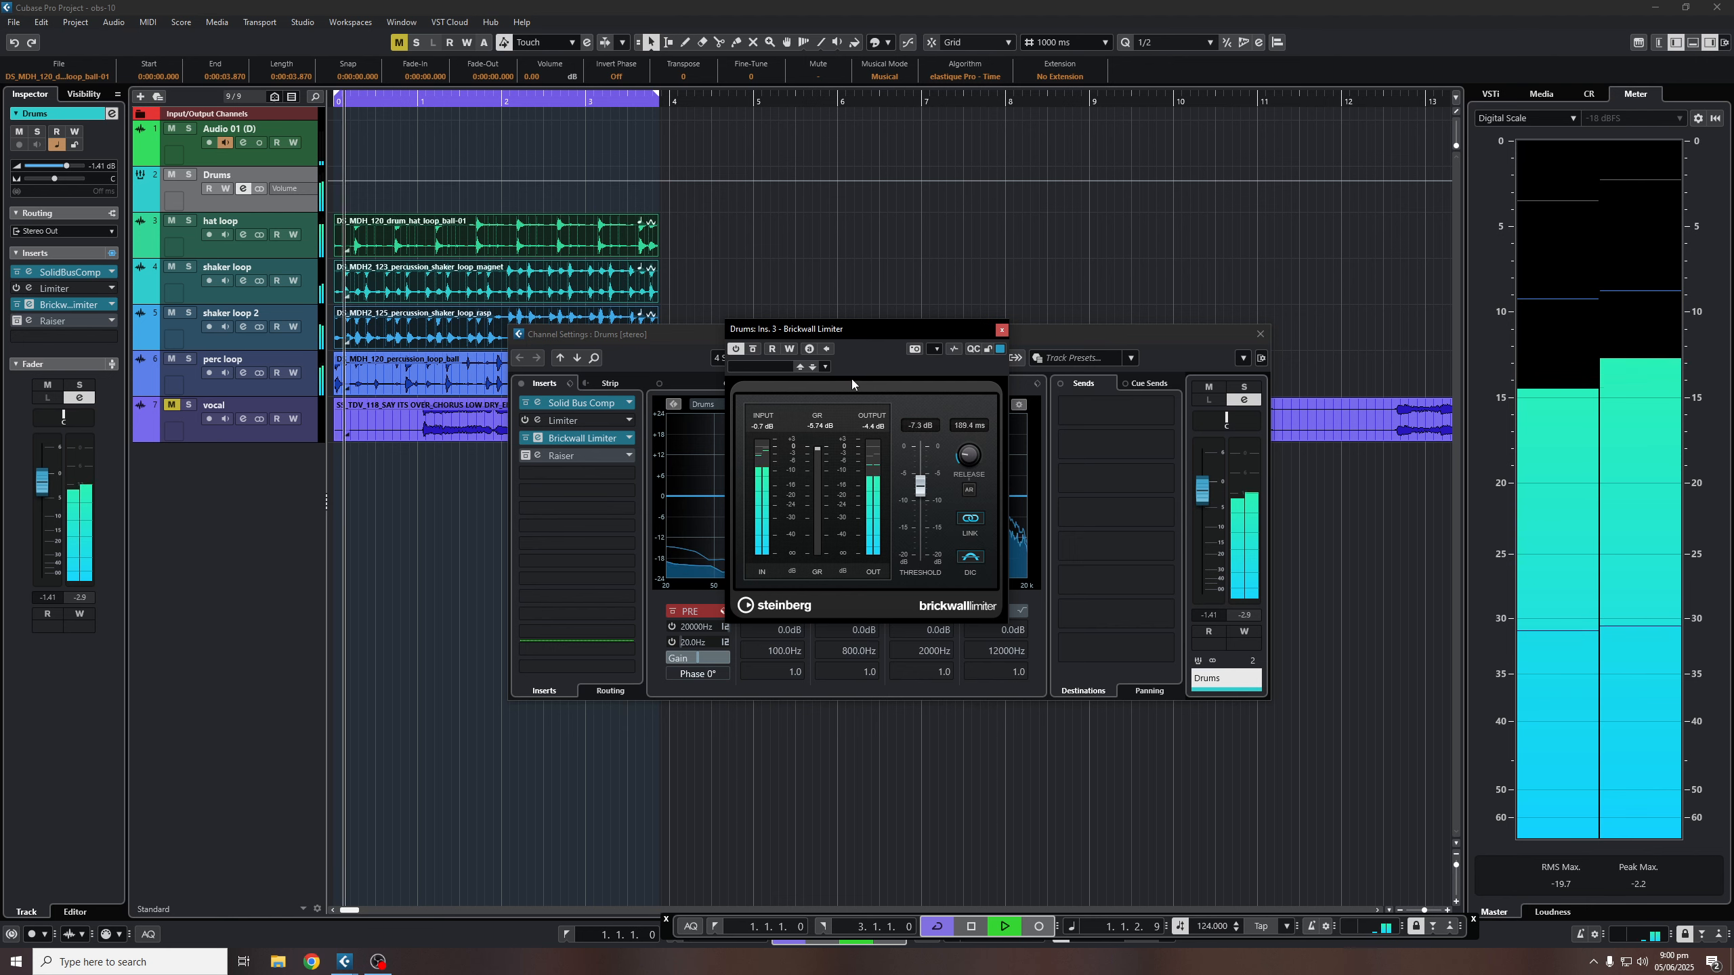
{"action": "left_click", "coordinate": [735, 349]}
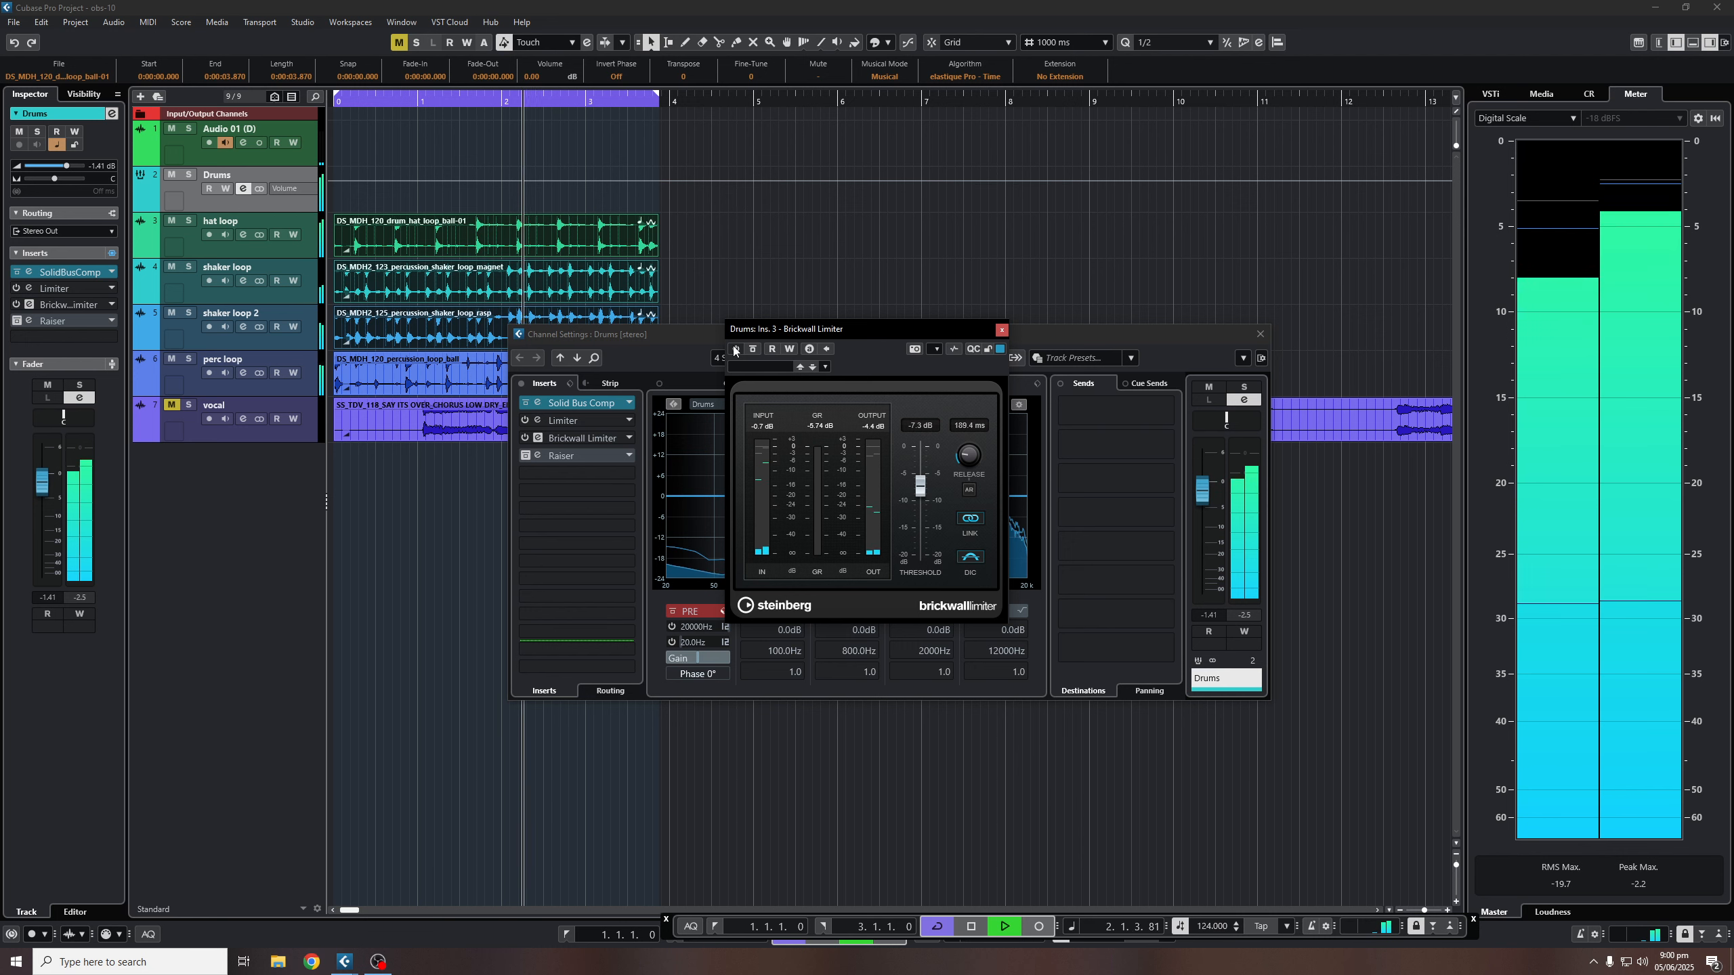
Step: Switch the Drums channel's Brickwall Limiter back on, and close its editor once playback is stopped
{"action": "left_click", "coordinate": [735, 350]}
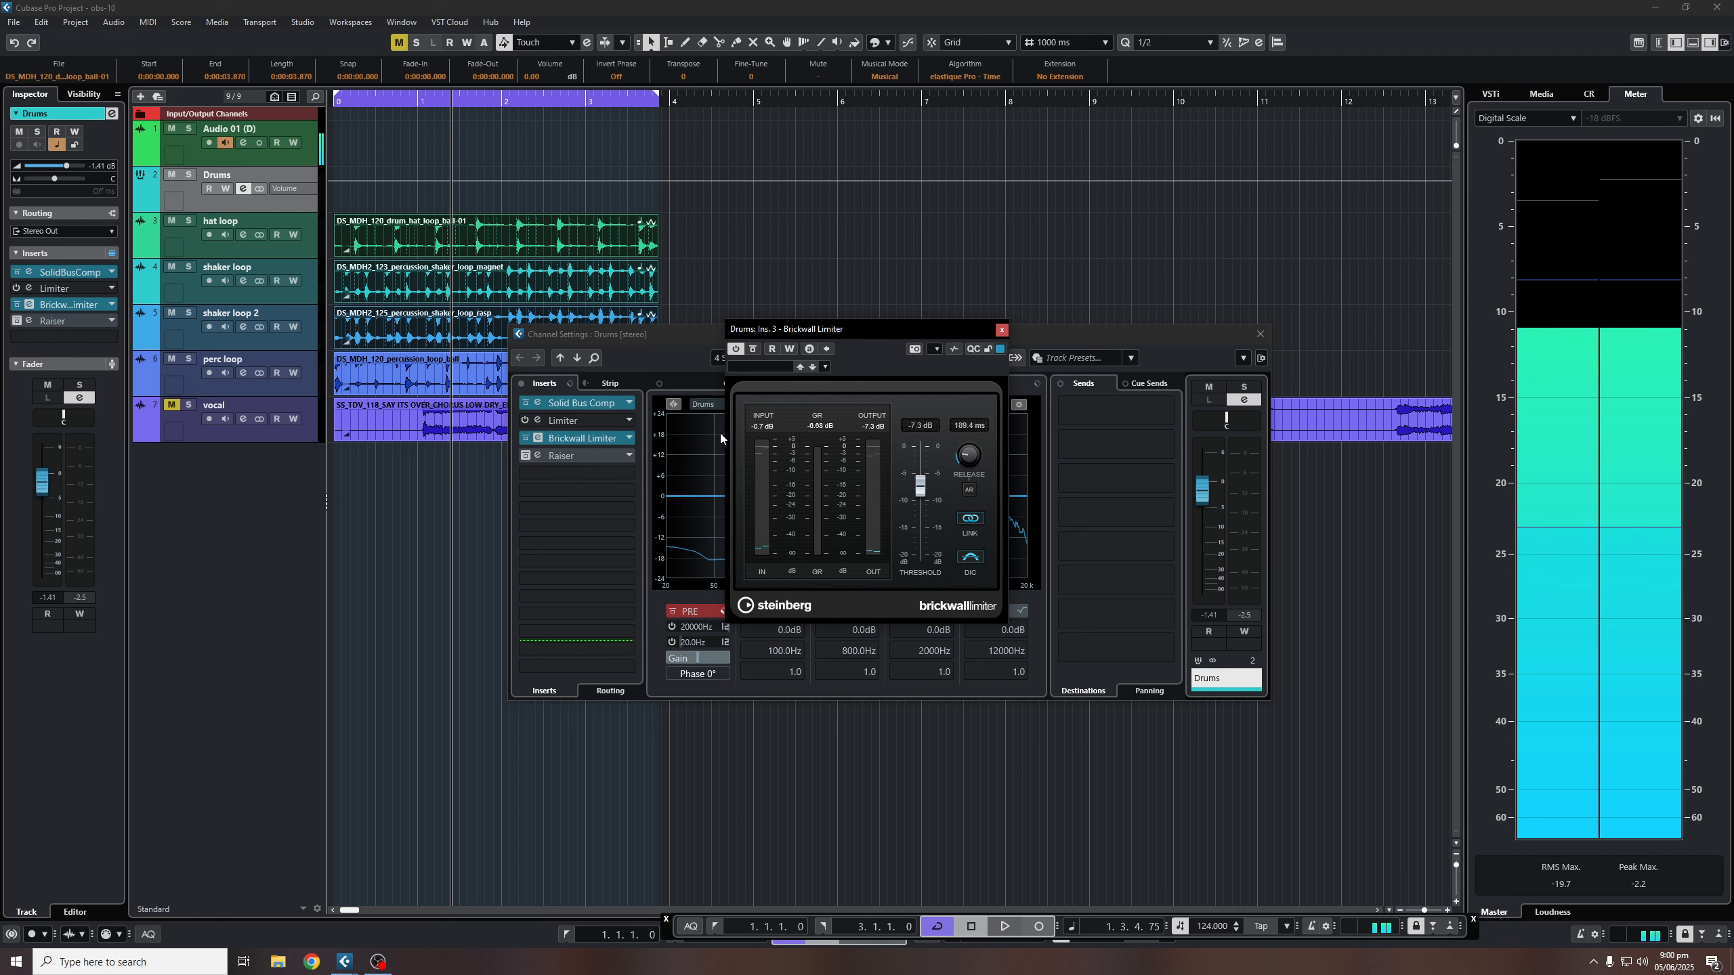
{"action": "left_click", "coordinate": [1001, 330]}
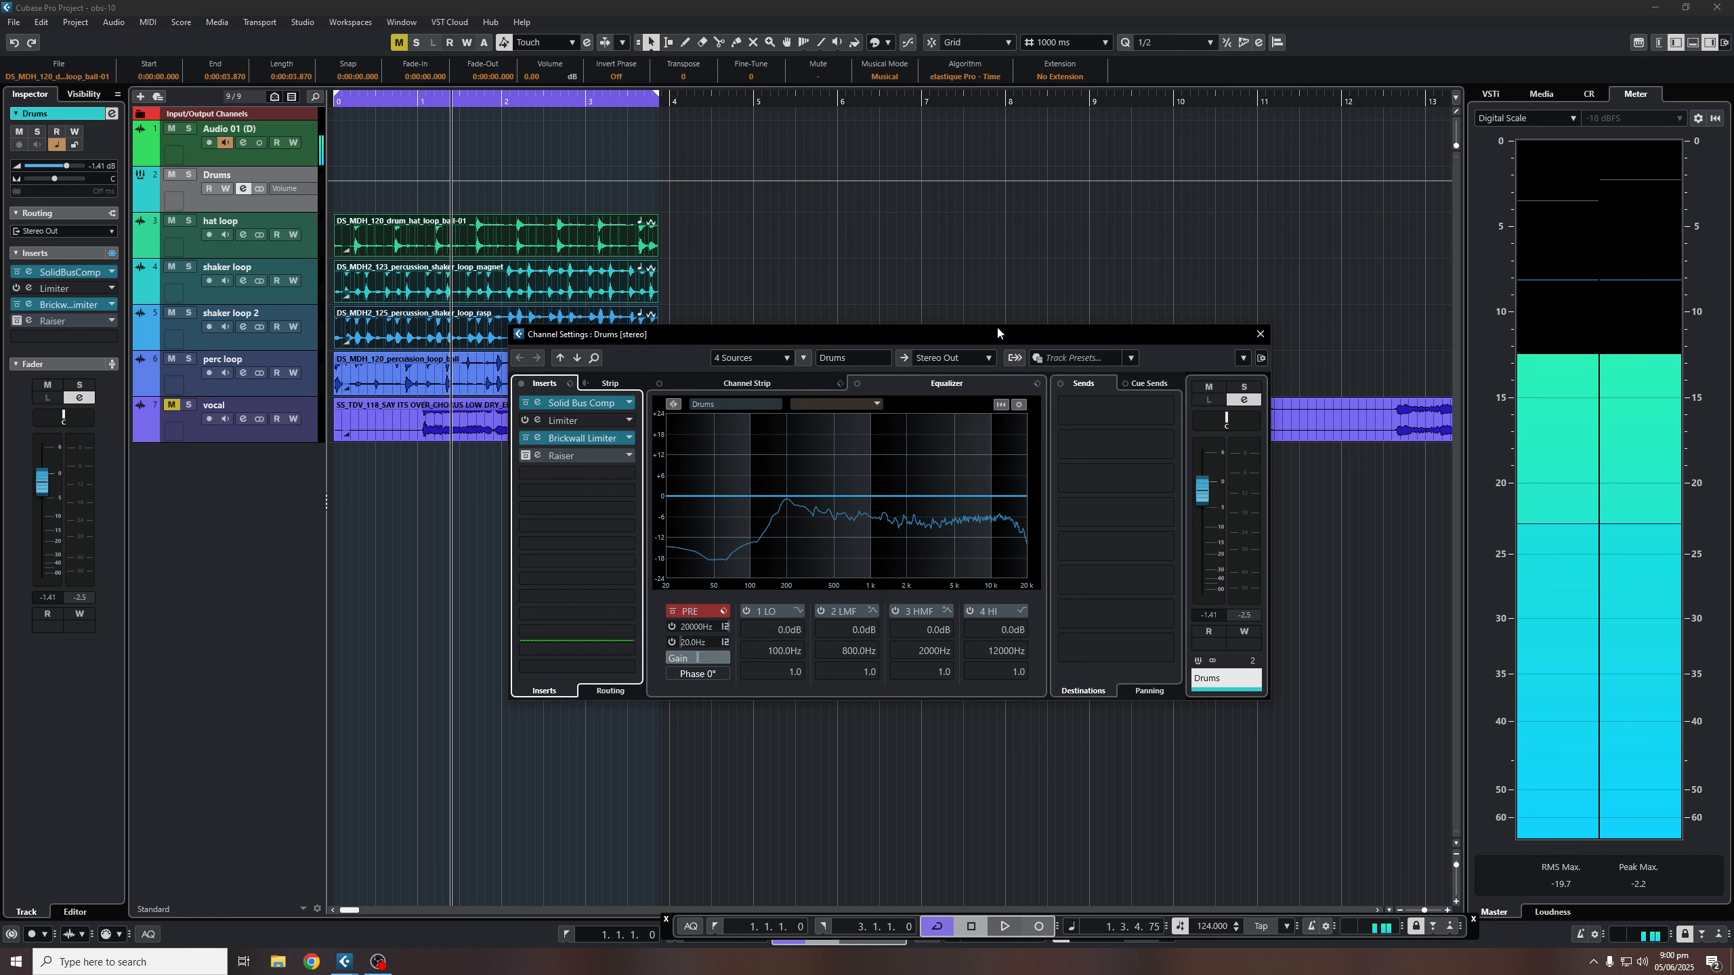
Step: Open the Drums channel's Raiser and, after viewing its release modes, set the ceiling to -2.0 dB and release time to about 278 ms
{"action": "left_click", "coordinate": [538, 457]}
{"action": "left_click_drag", "start_coordinate": [939, 262], "coordinate": [935, 291]}
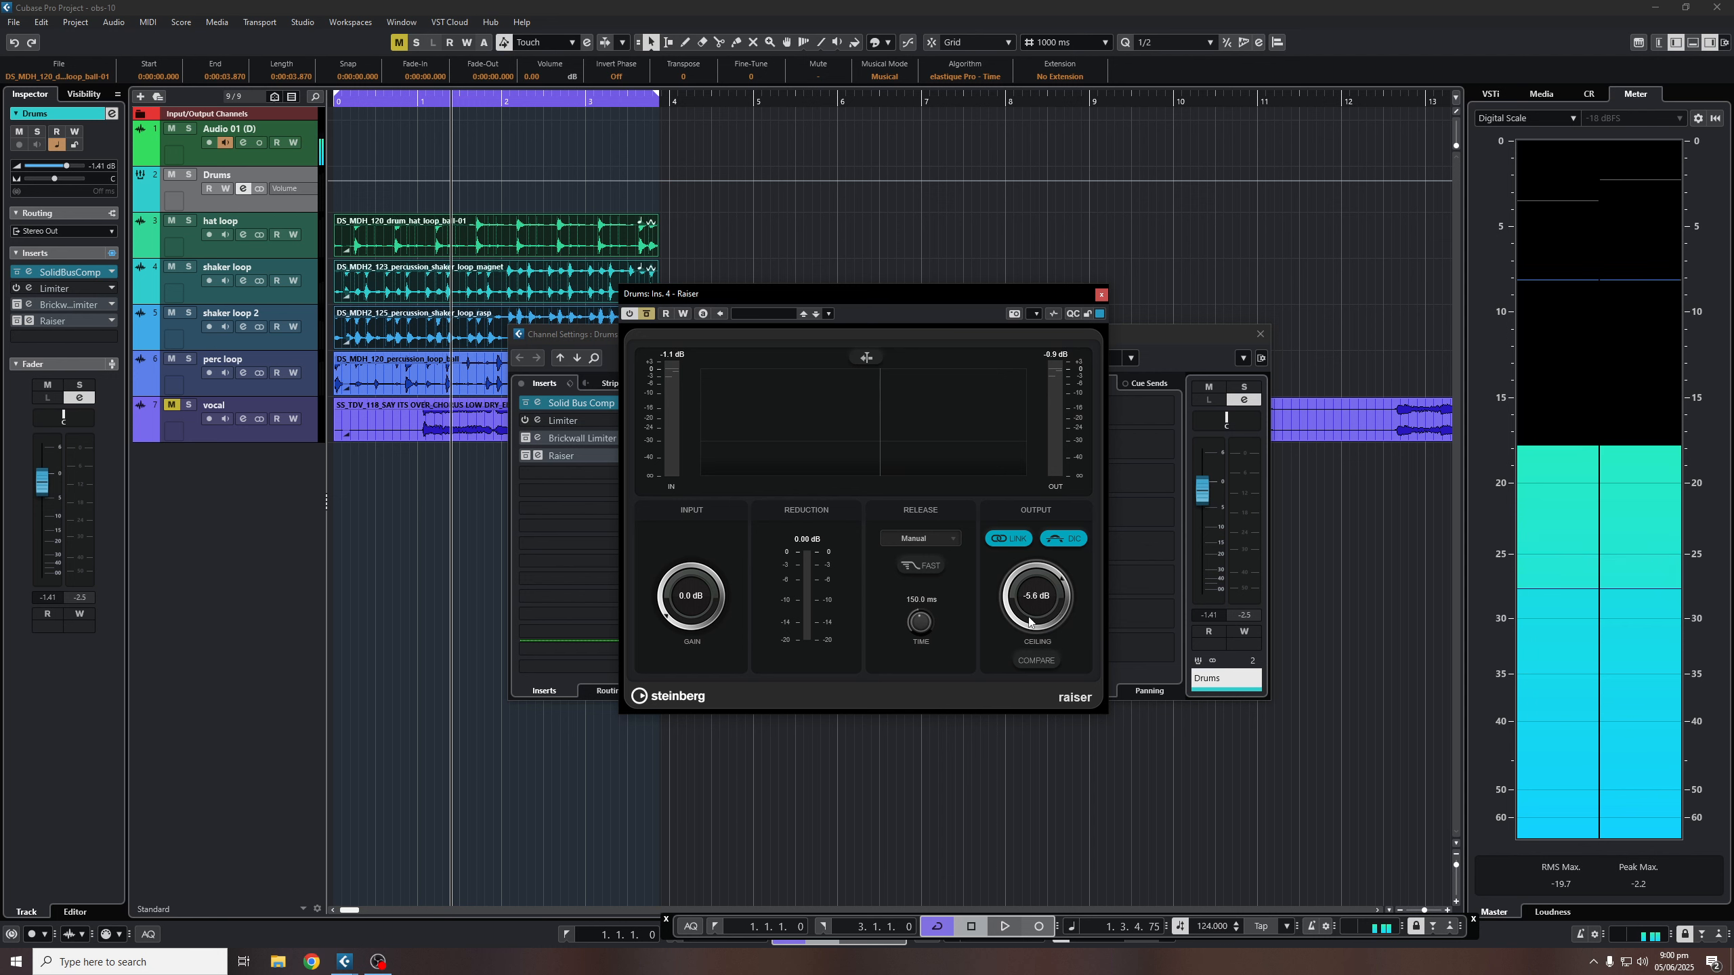
{"action": "left_click_drag", "start_coordinate": [1030, 621], "coordinate": [1069, 541]}
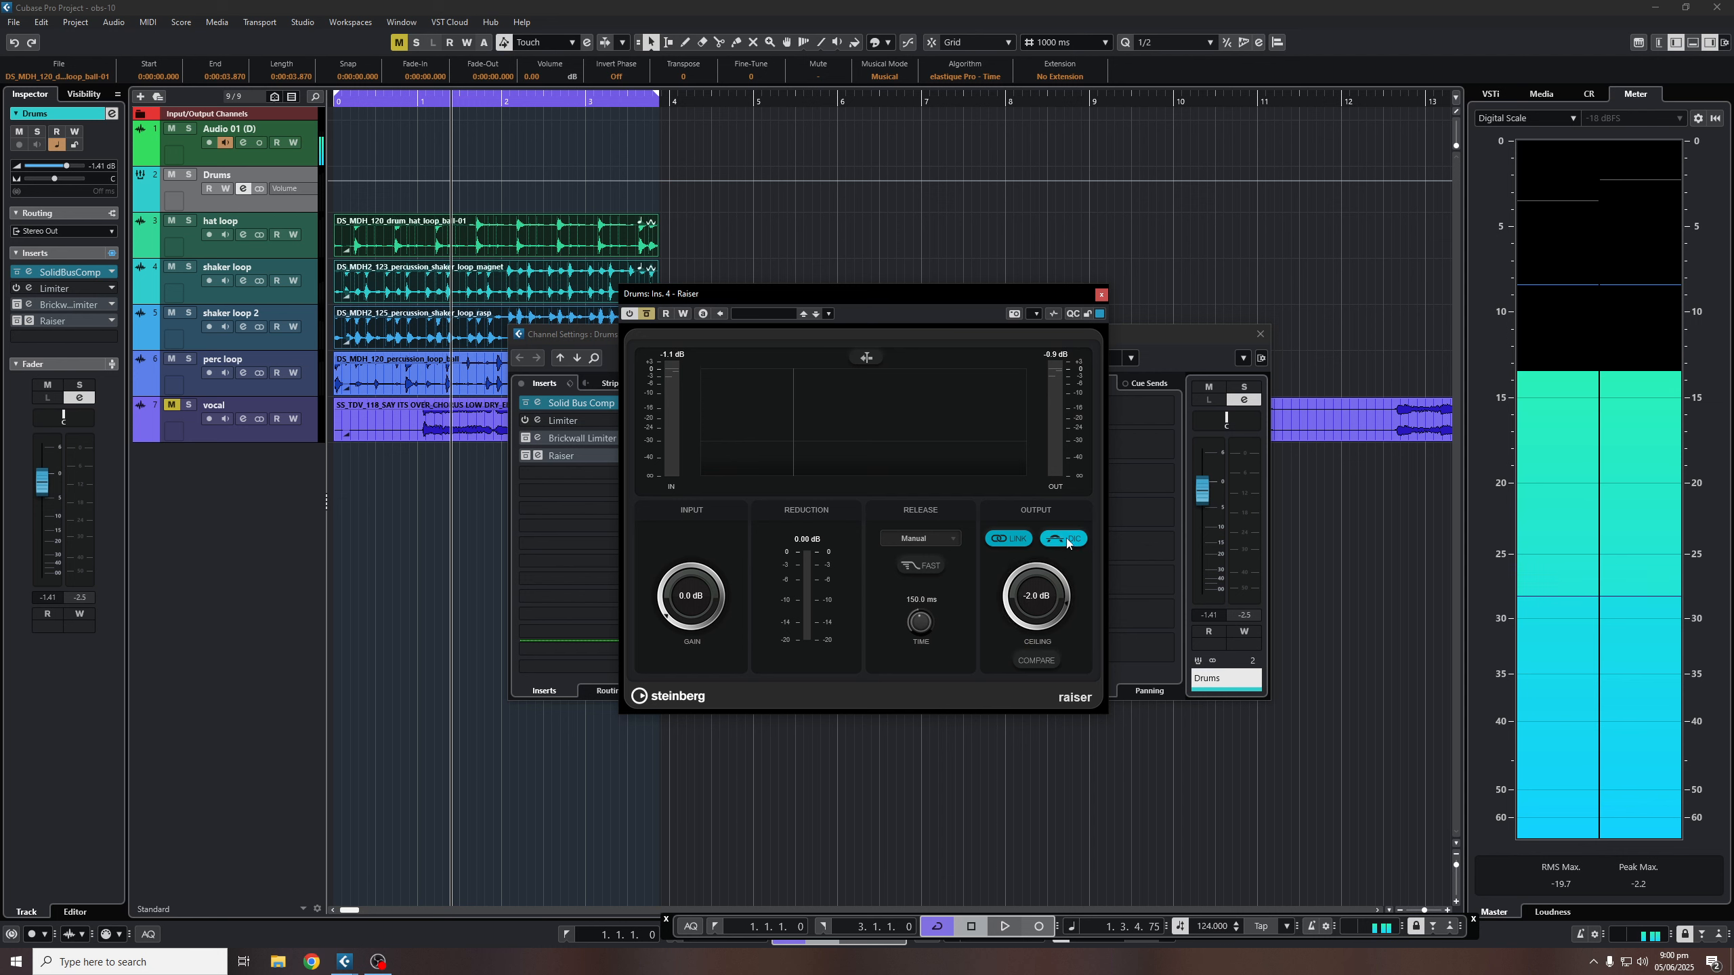
{"action": "left_click", "coordinate": [935, 540]}
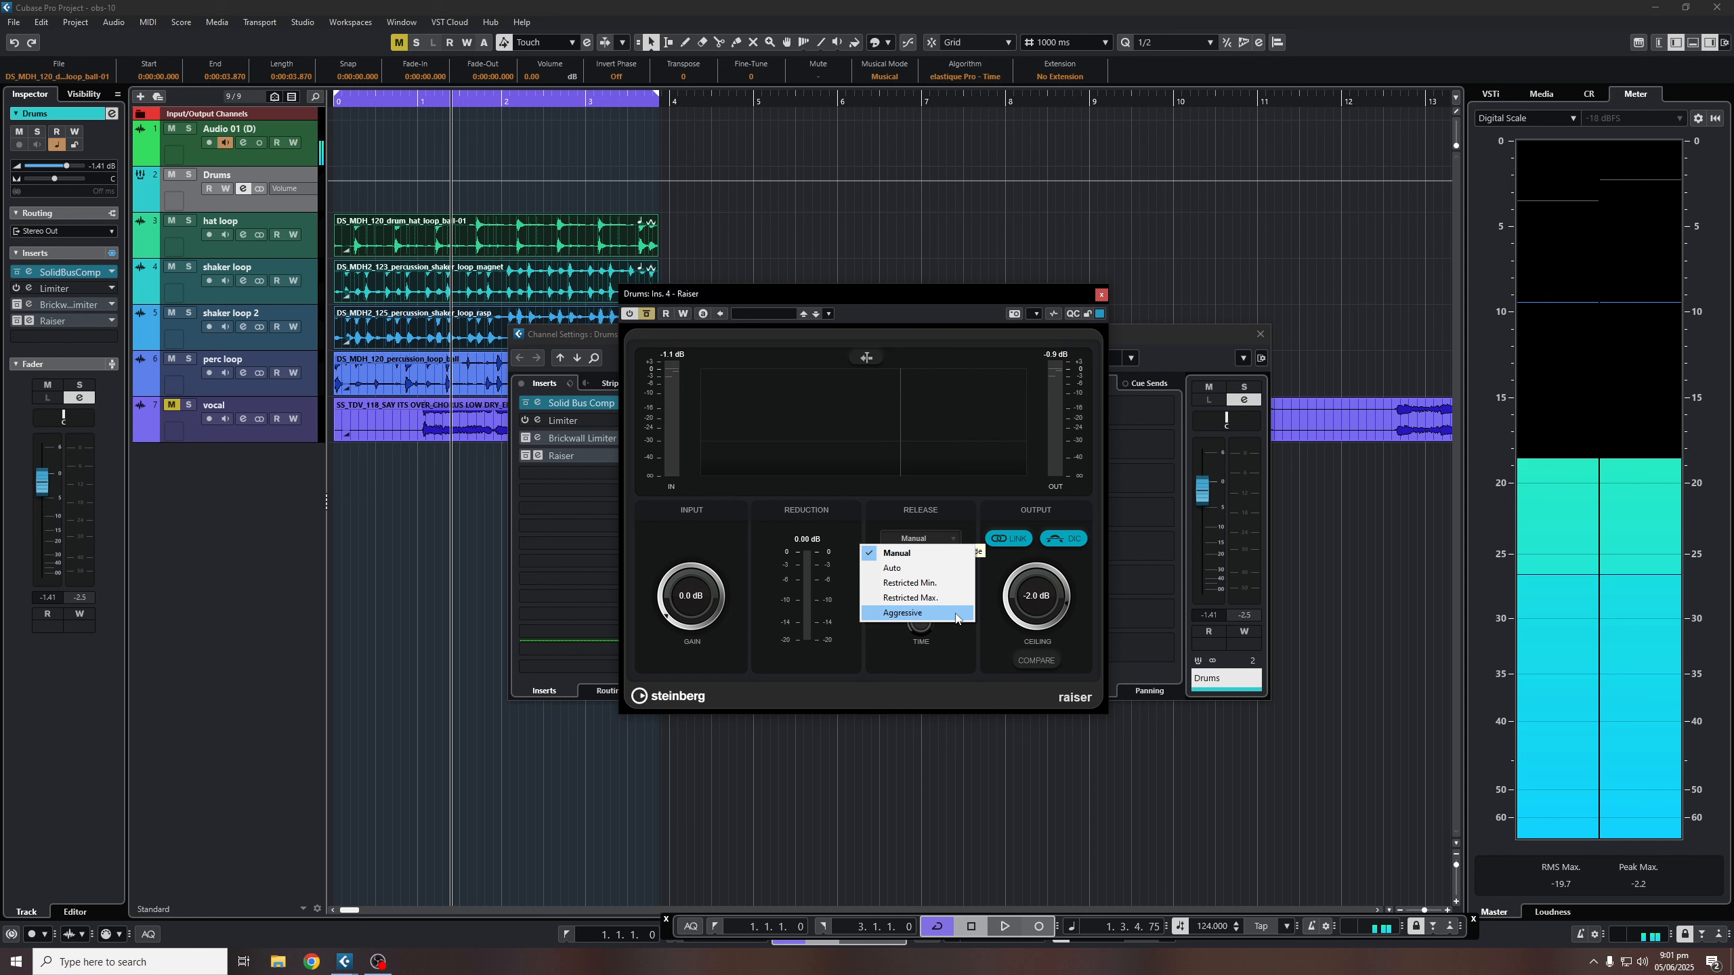
{"action": "left_click", "coordinate": [953, 649]}
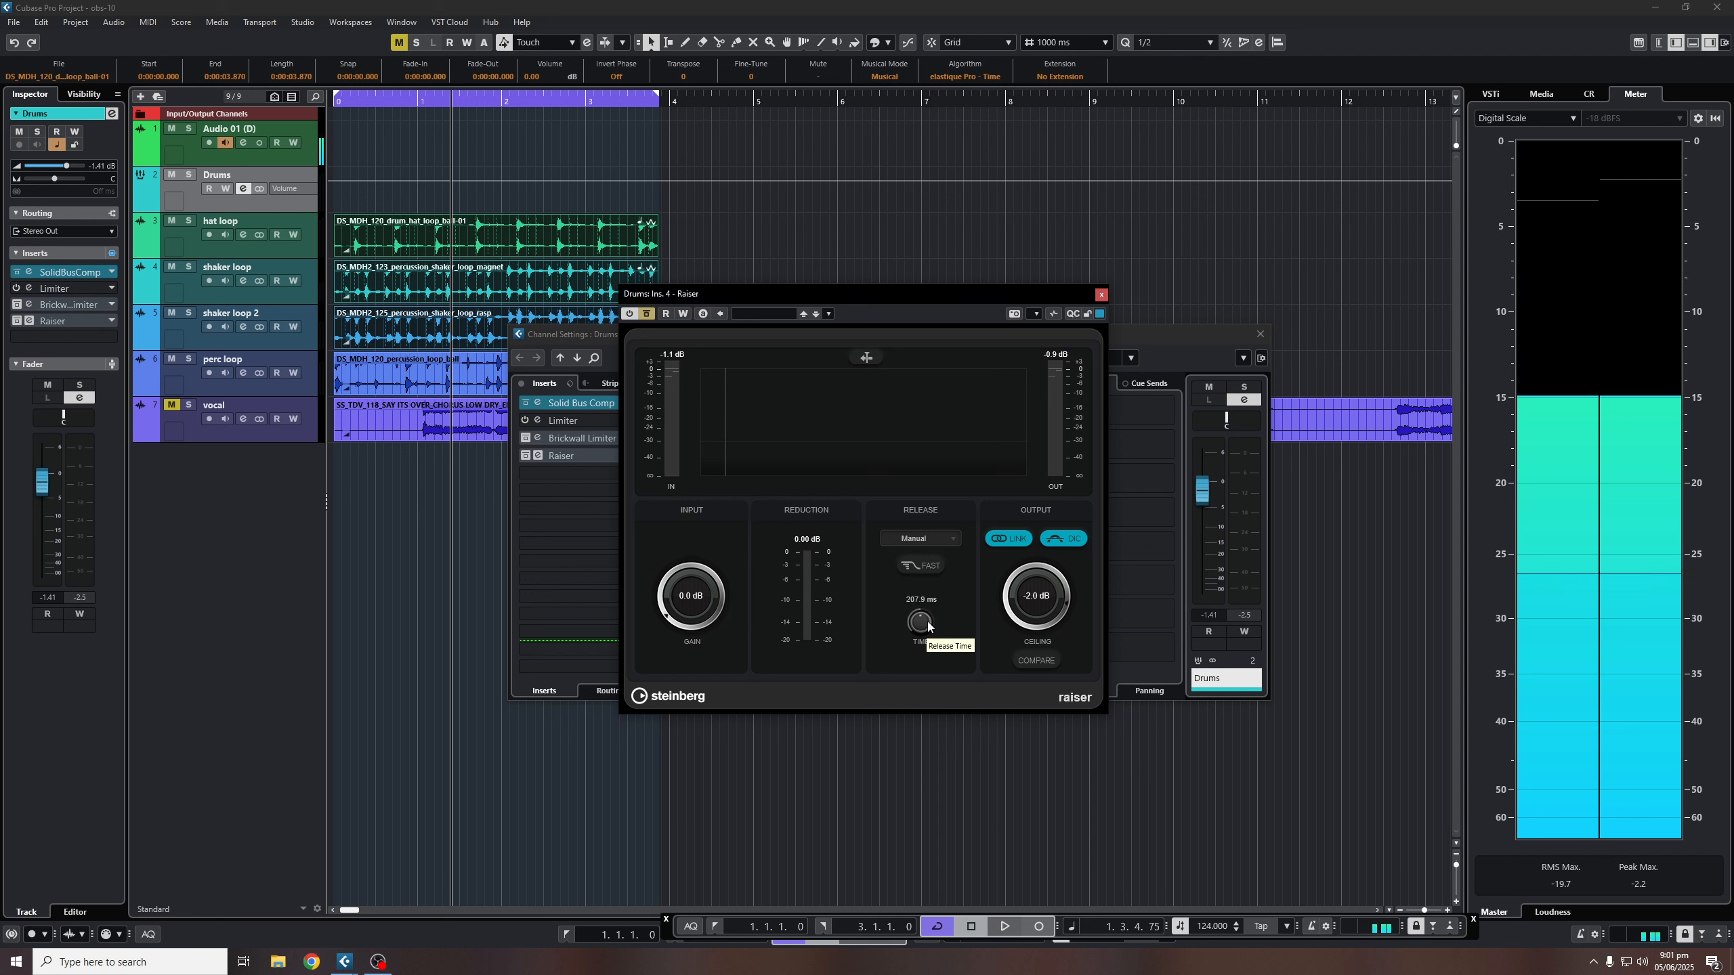
{"action": "left_click_drag", "start_coordinate": [921, 622], "coordinate": [924, 572]}
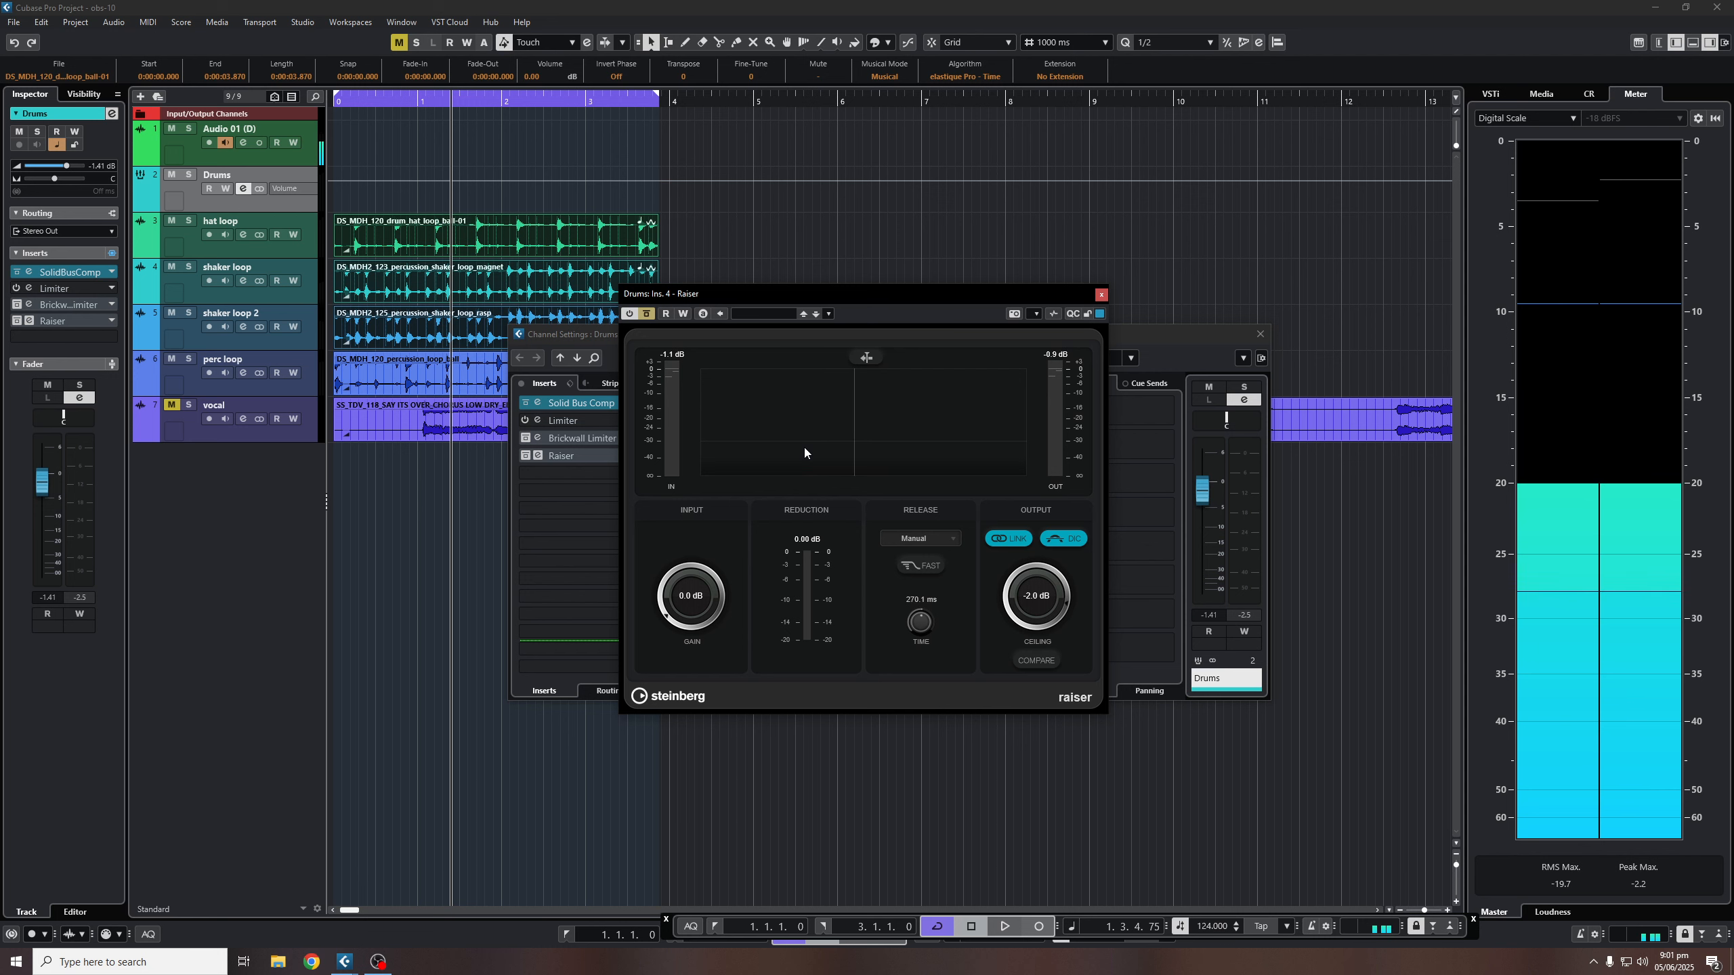
Step: Activate the Raiser with a 0.0 dB ceiling and, during playback, set its input gain to 3.4 dB and ceiling to -2.5 dB
{"action": "left_click", "coordinate": [648, 312]}
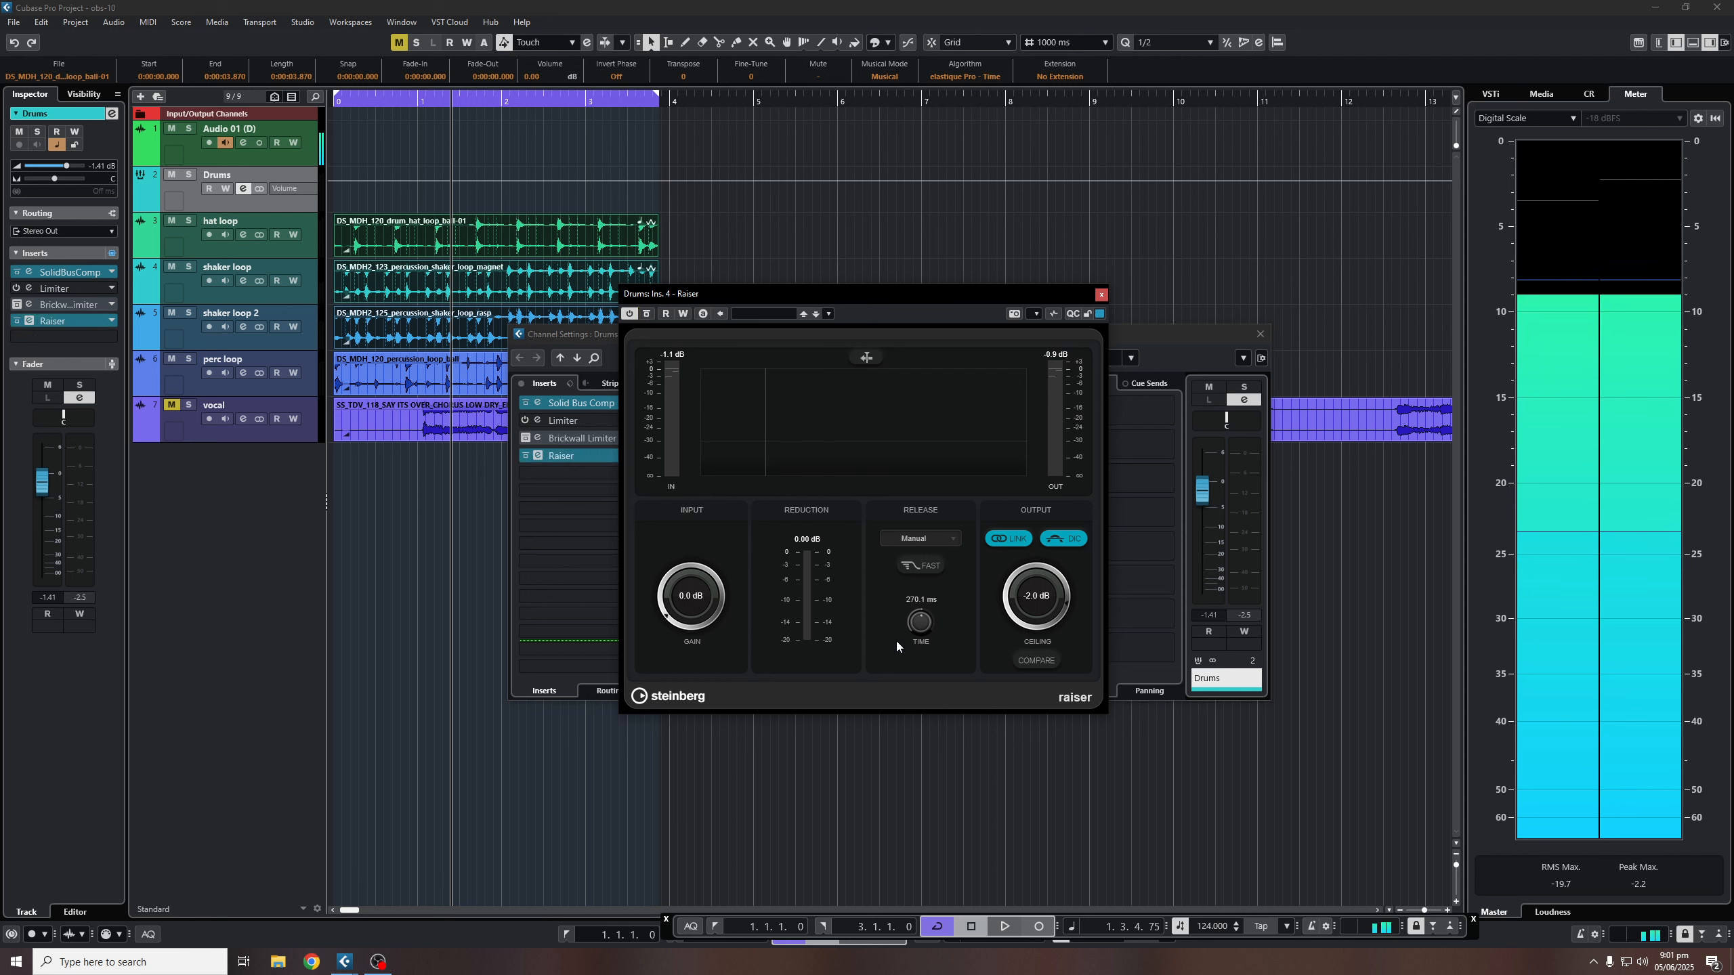
{"action": "left_click_drag", "start_coordinate": [1059, 603], "coordinate": [1018, 490]}
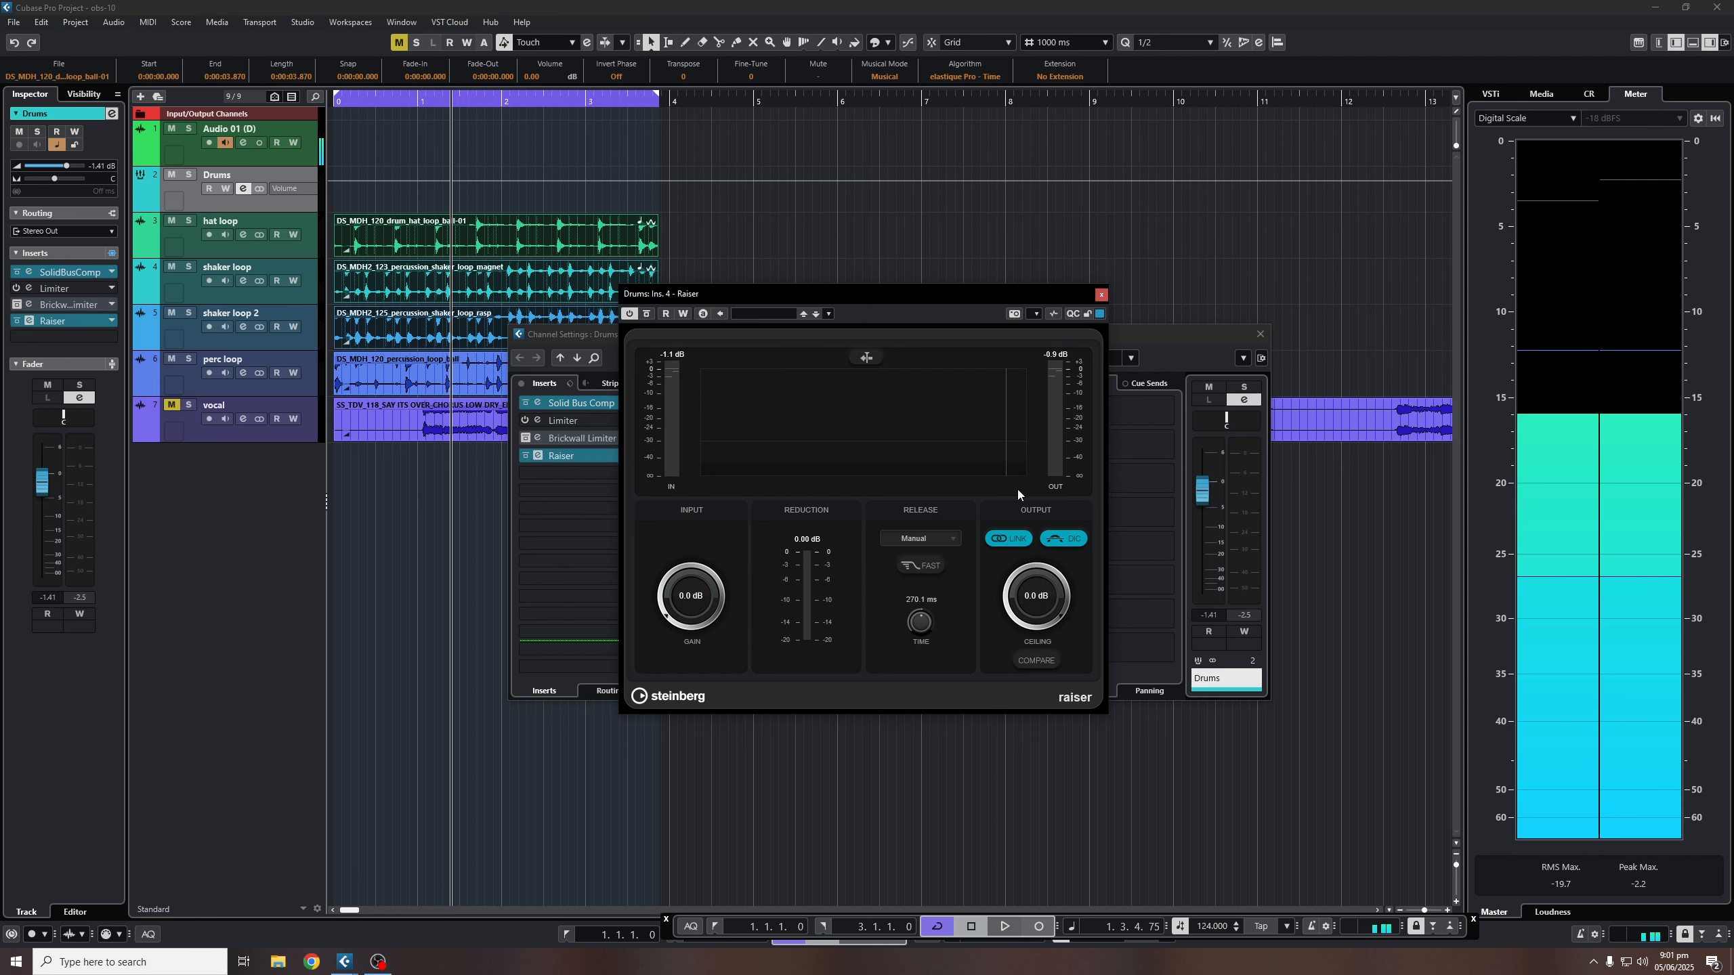
{"action": "key", "text": "space"}
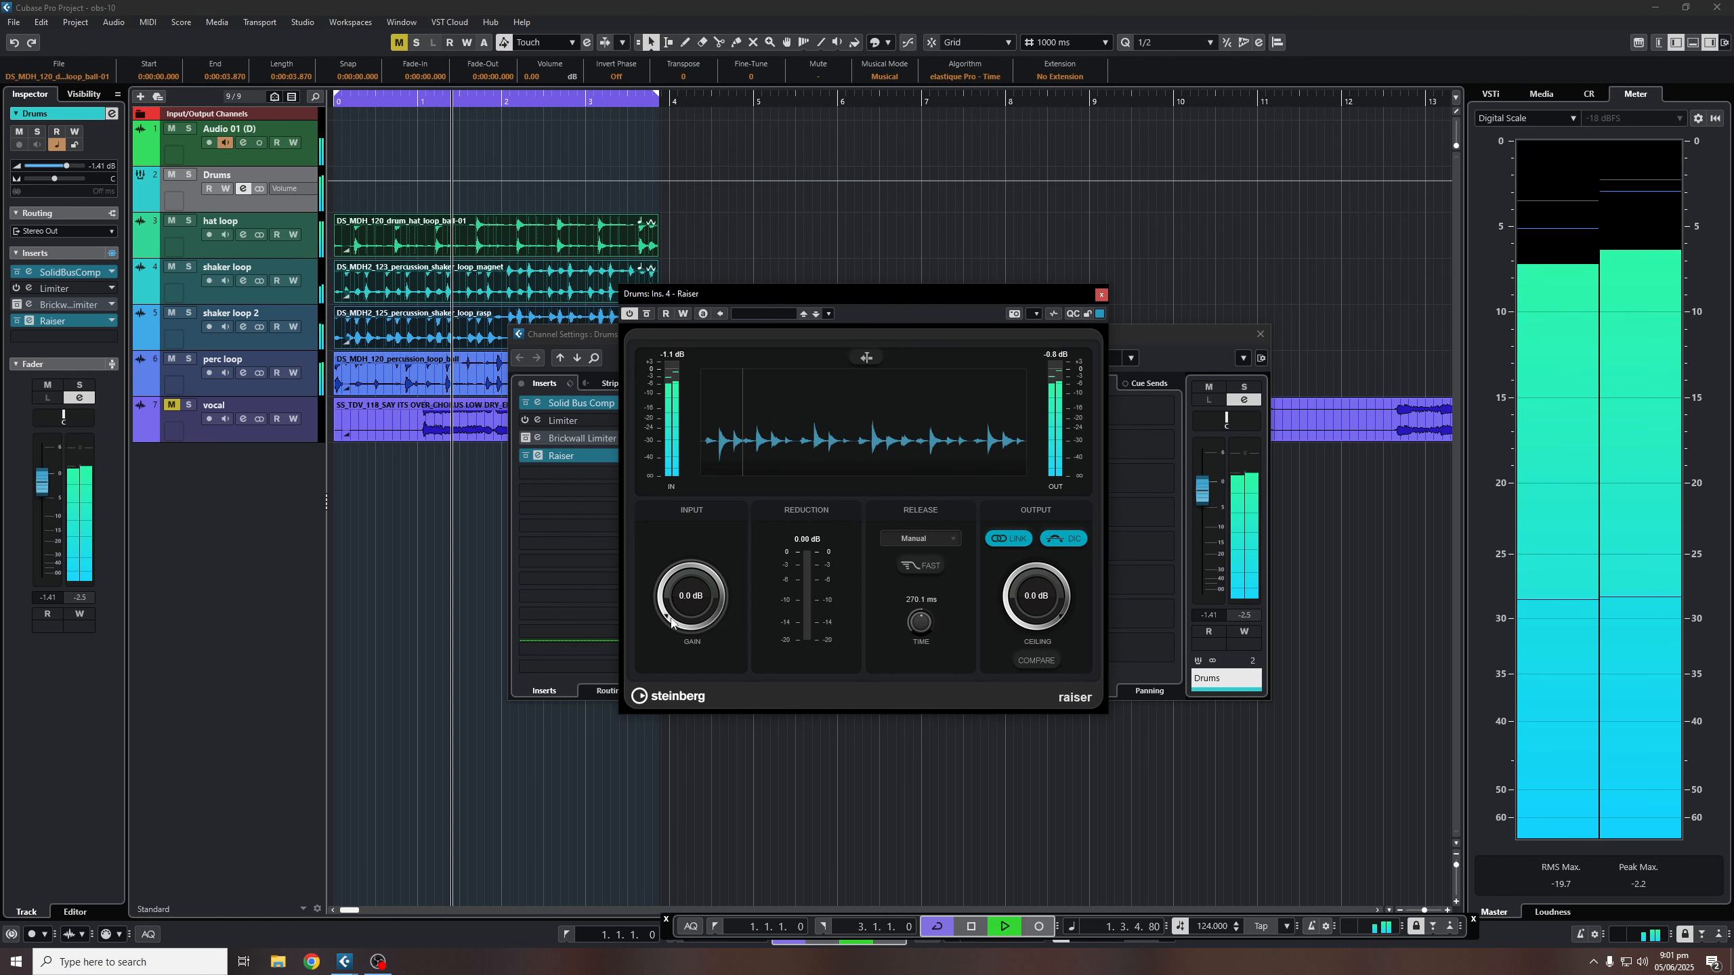
{"action": "left_click_drag", "start_coordinate": [666, 621], "coordinate": [668, 598]}
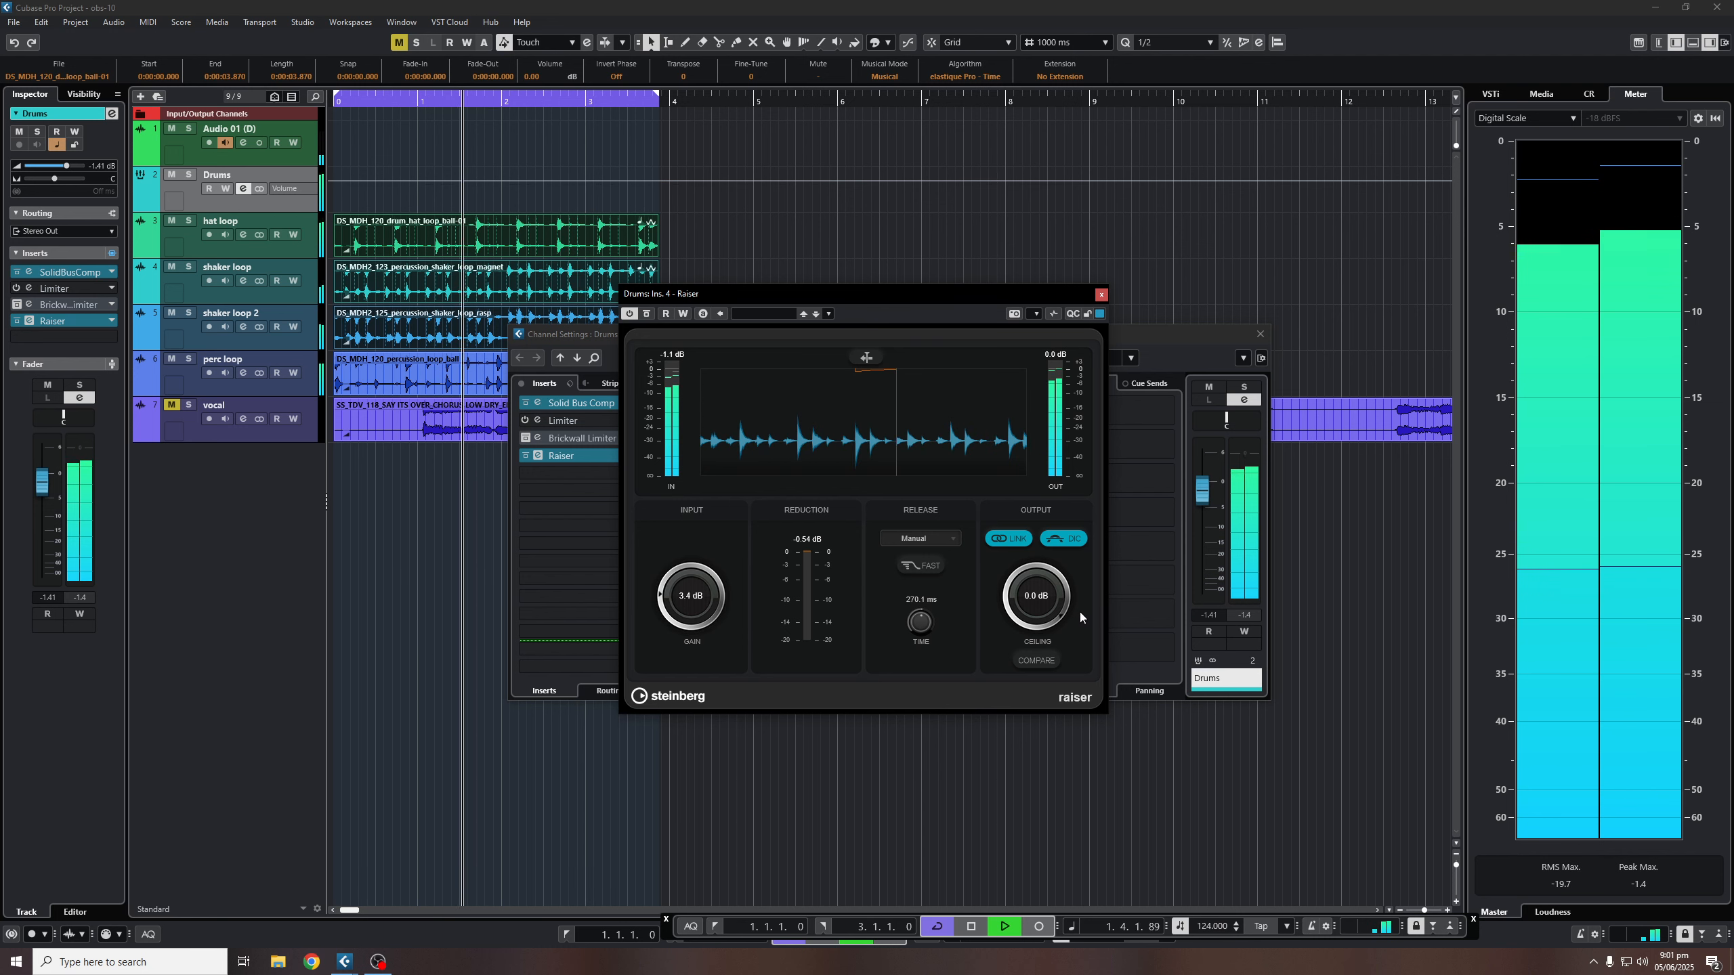
{"action": "left_click_drag", "start_coordinate": [1056, 618], "coordinate": [1060, 637]}
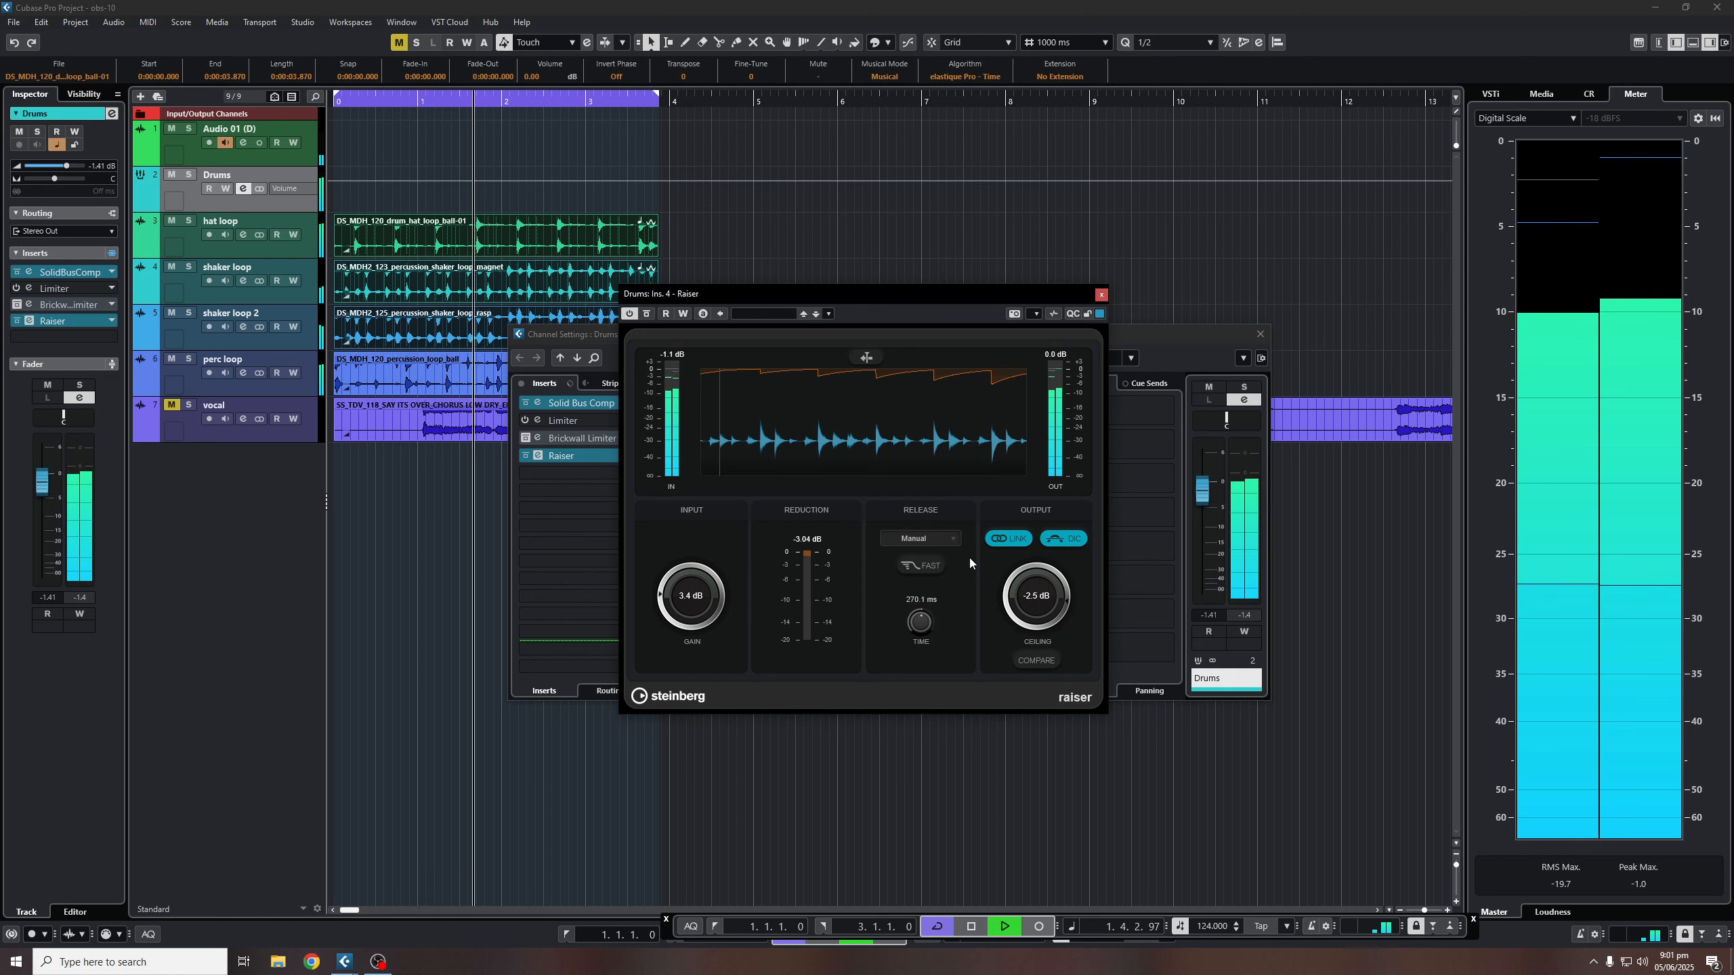
Step: Try the Raiser's Aggressive release mode on the playing drums with the ceiling at -5.0 dB and at 0.0 dB
{"action": "left_click", "coordinate": [956, 540]}
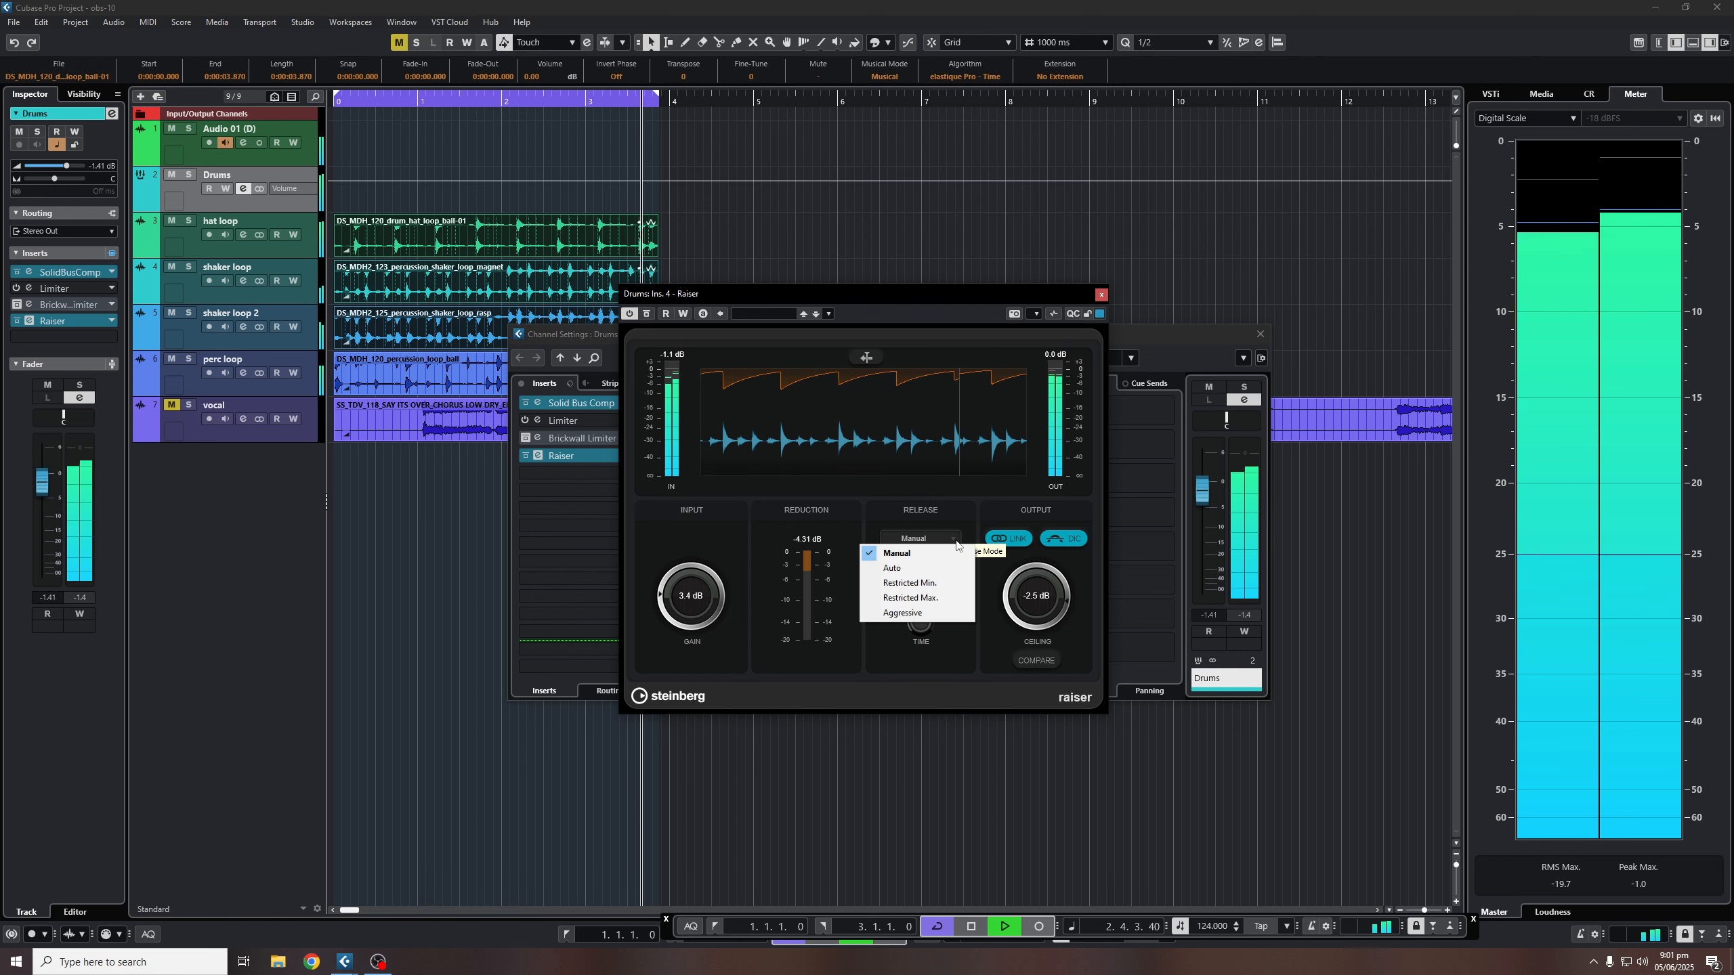
{"action": "left_click", "coordinate": [953, 614]}
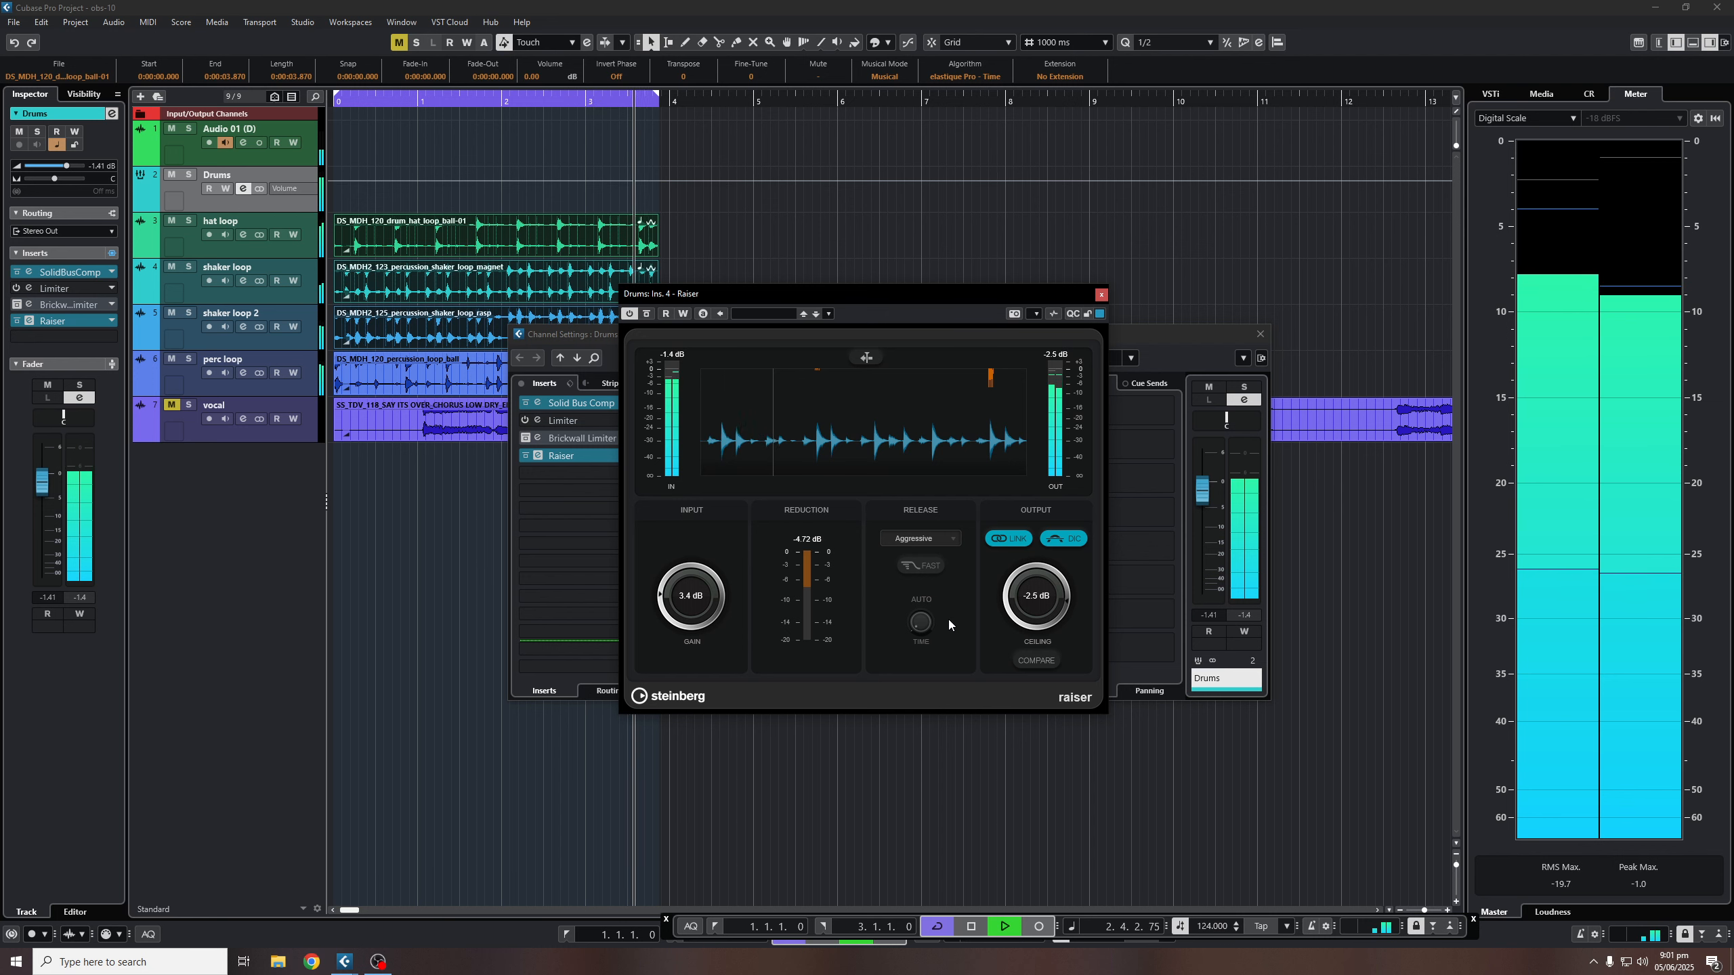
{"action": "left_click_drag", "start_coordinate": [1043, 607], "coordinate": [1065, 614]}
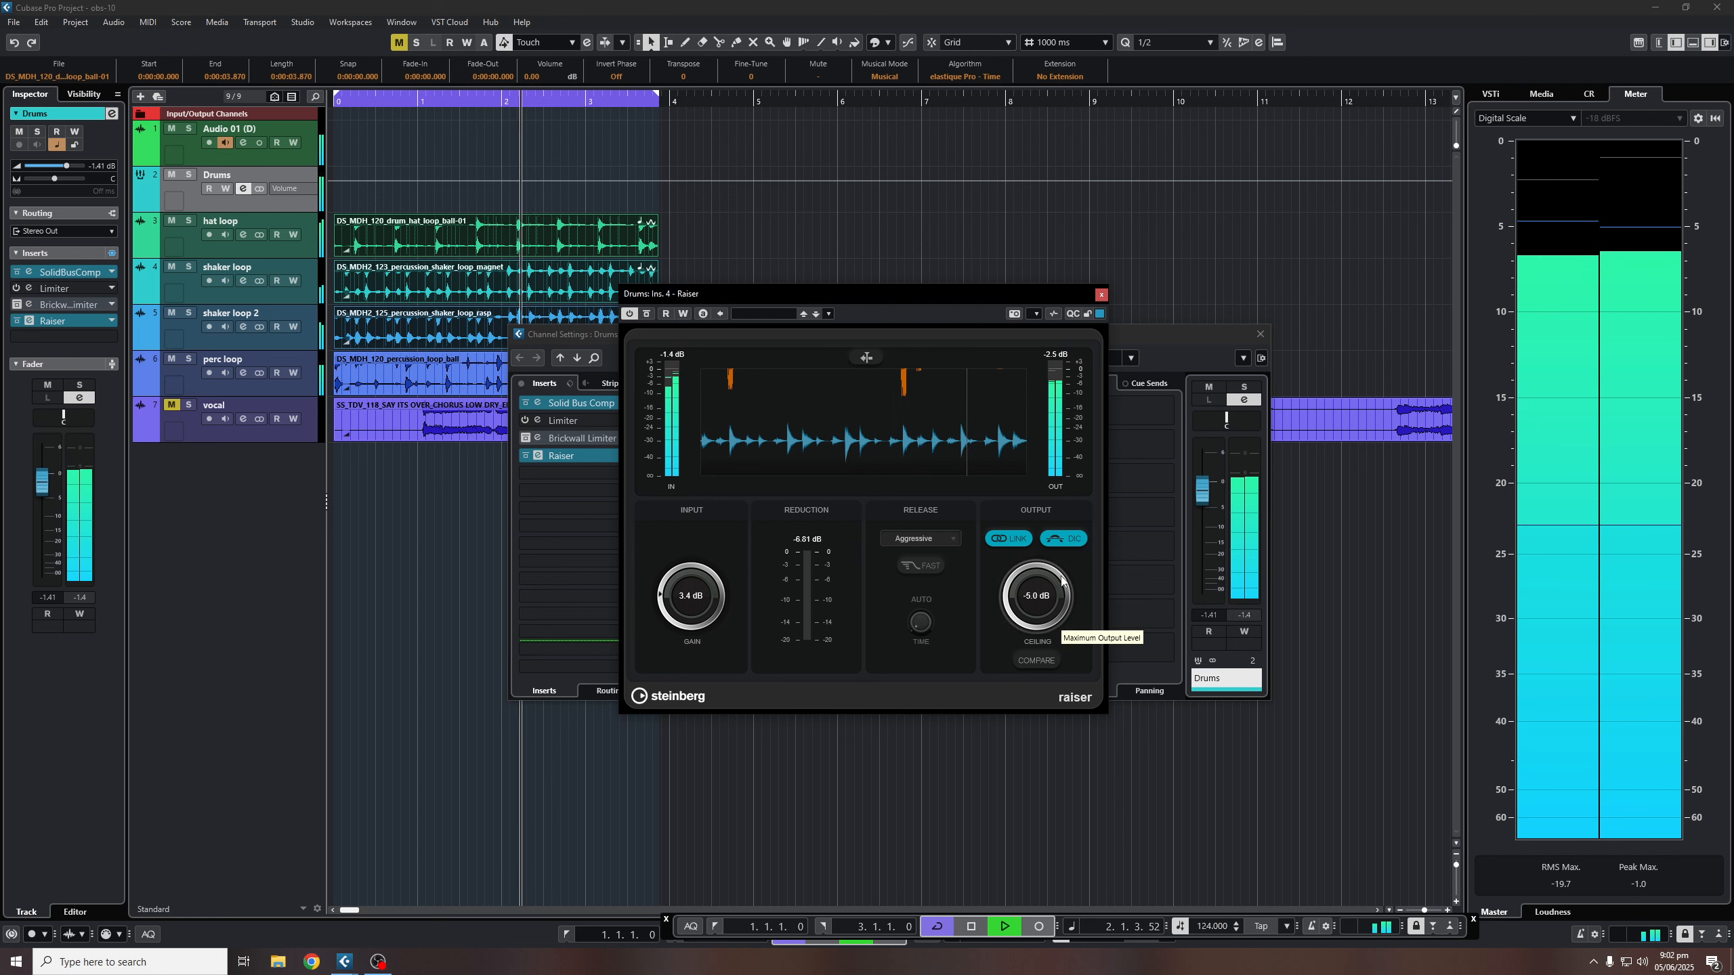
{"action": "left_click_drag", "start_coordinate": [1059, 596], "coordinate": [1050, 480]}
Step: Try the Raiser's Auto release mode during playback, adjusting the ceiling and leaving it at 0.0 dB
{"action": "left_click", "coordinate": [936, 540]}
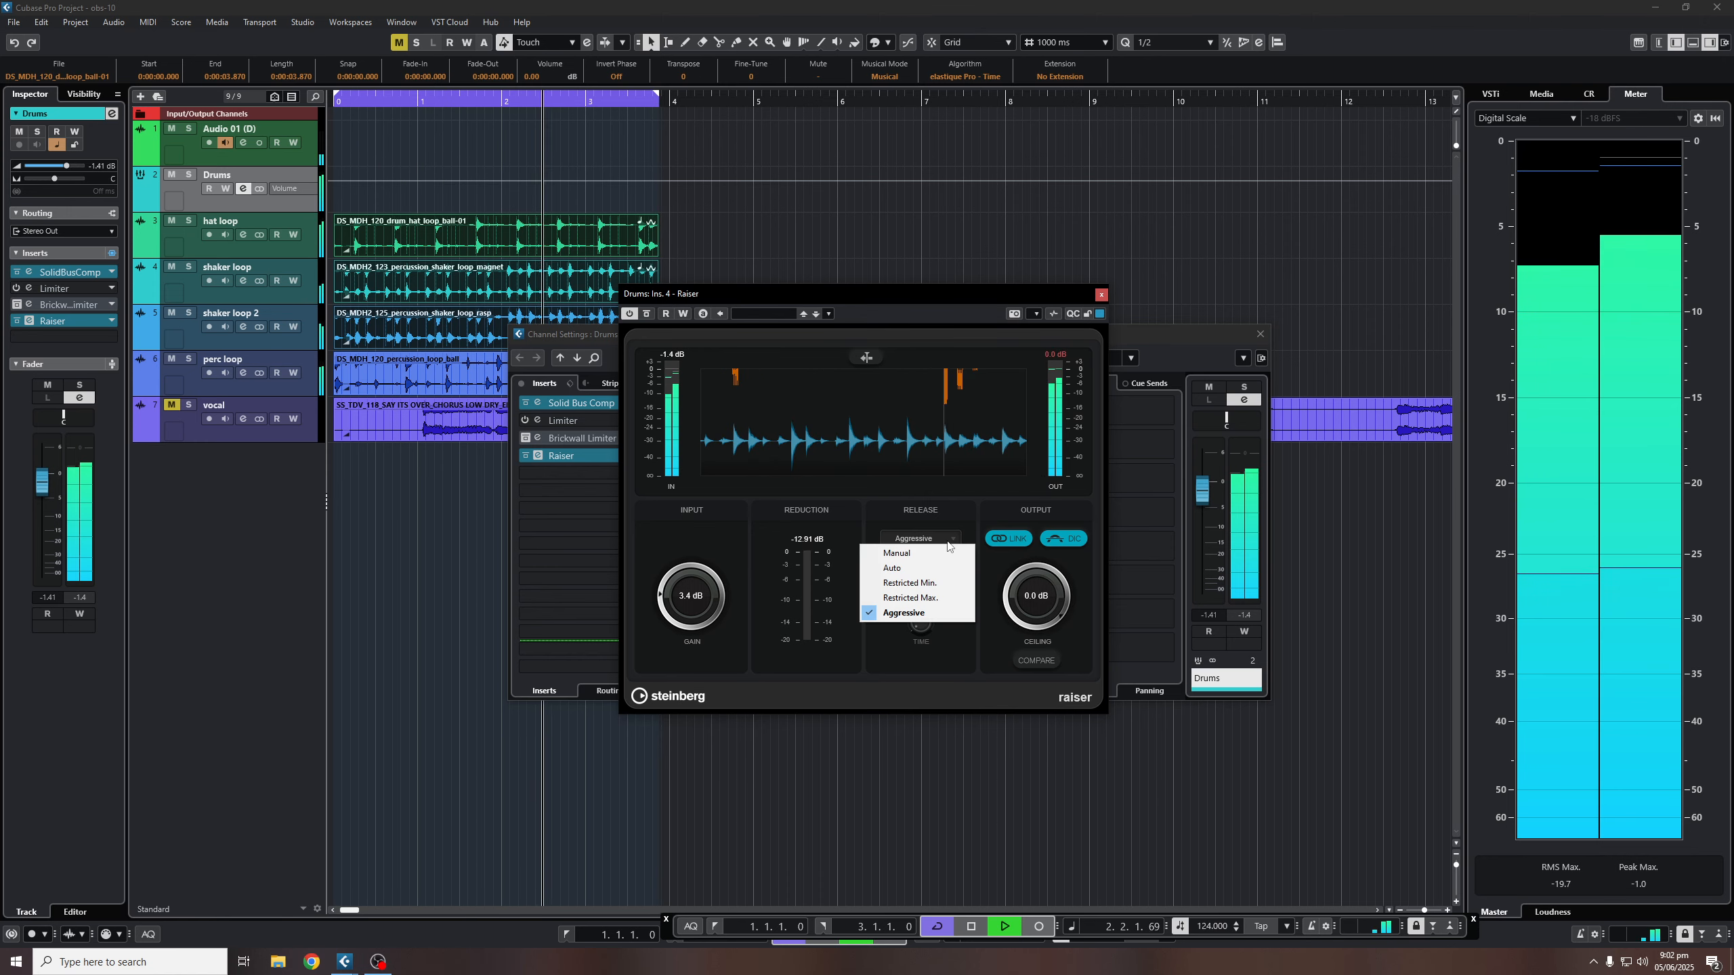
{"action": "left_click", "coordinate": [894, 568]}
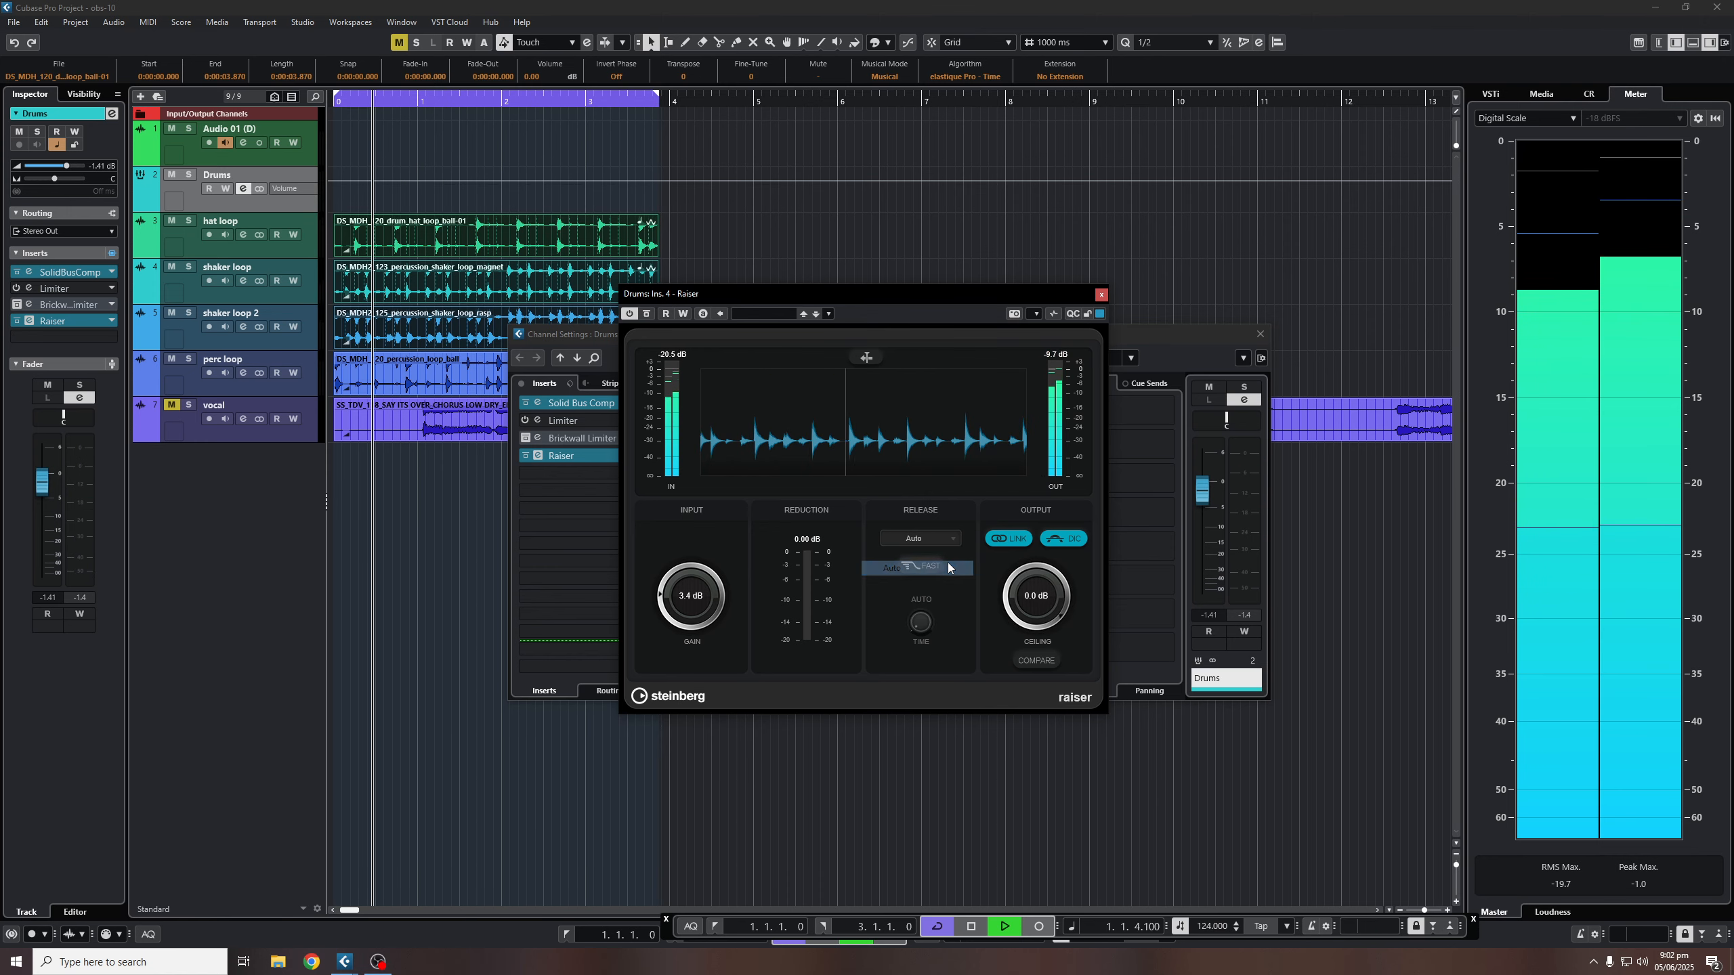
{"action": "mouse_move", "coordinate": [1062, 620]}
{"action": "left_mouse_down"}
{"action": "mouse_move", "coordinate": [1067, 666]}
{"action": "mouse_move", "coordinate": [1067, 605]}
{"action": "left_mouse_up"}
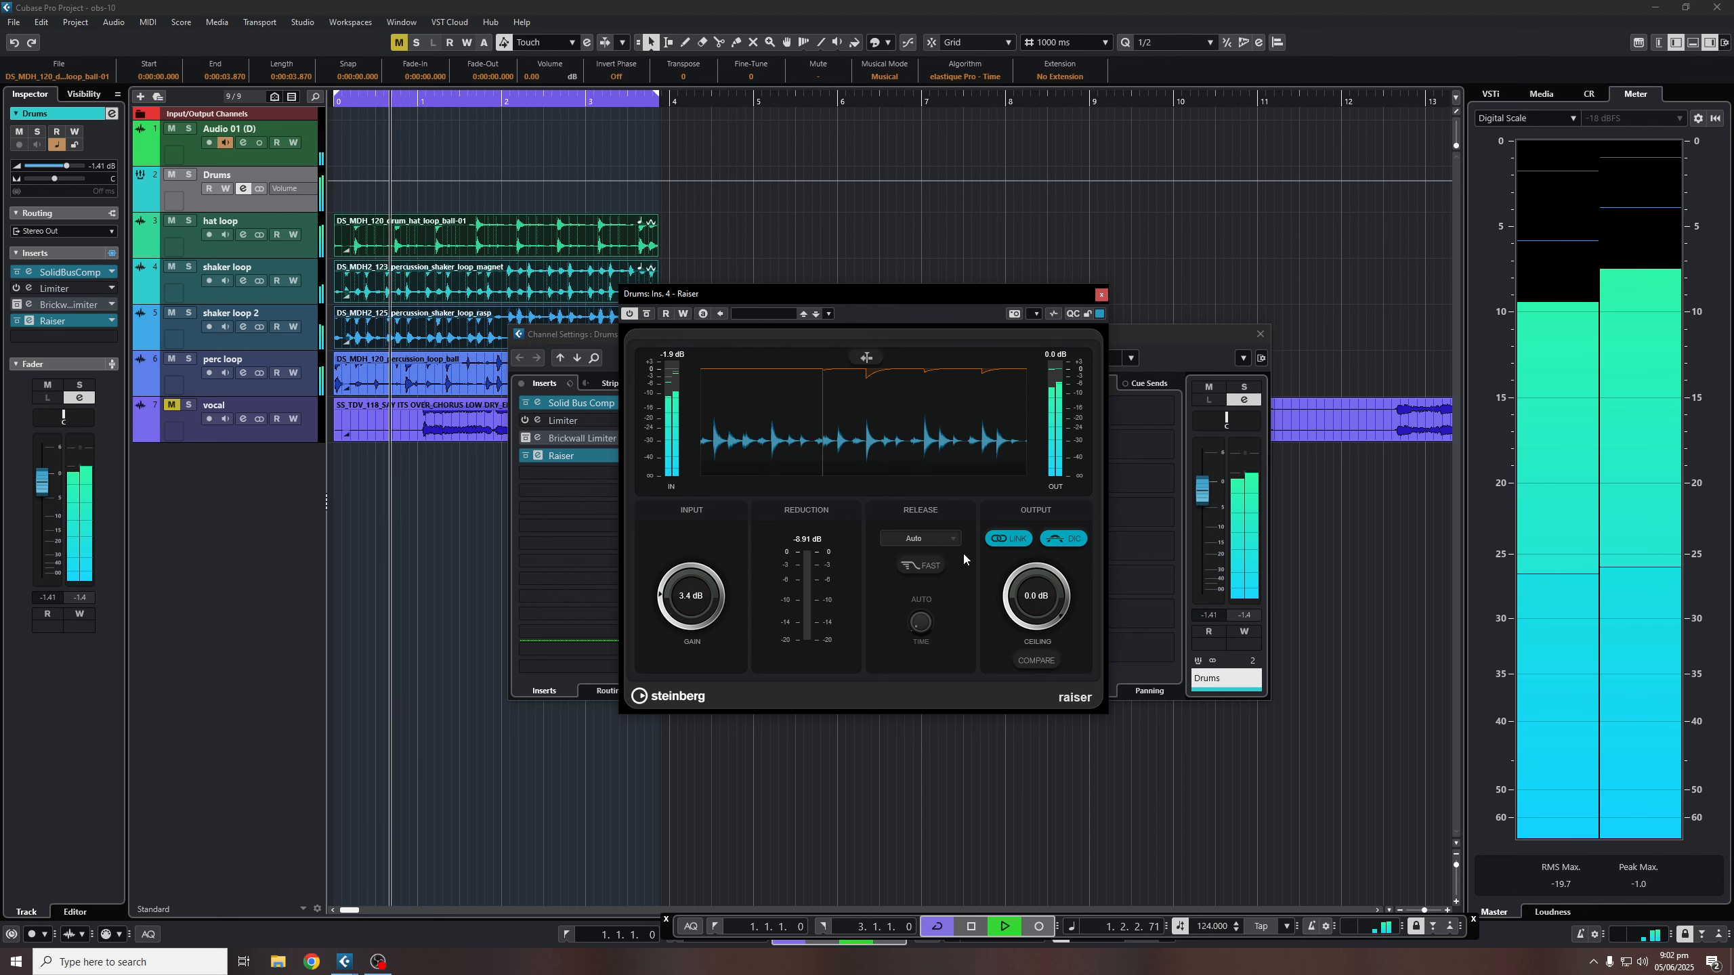
Step: Set the Raiser's release mode to Aggressive and ceiling to -4.6 dB, and compare the drums with the plug-in off and on
{"action": "left_click", "coordinate": [919, 539]}
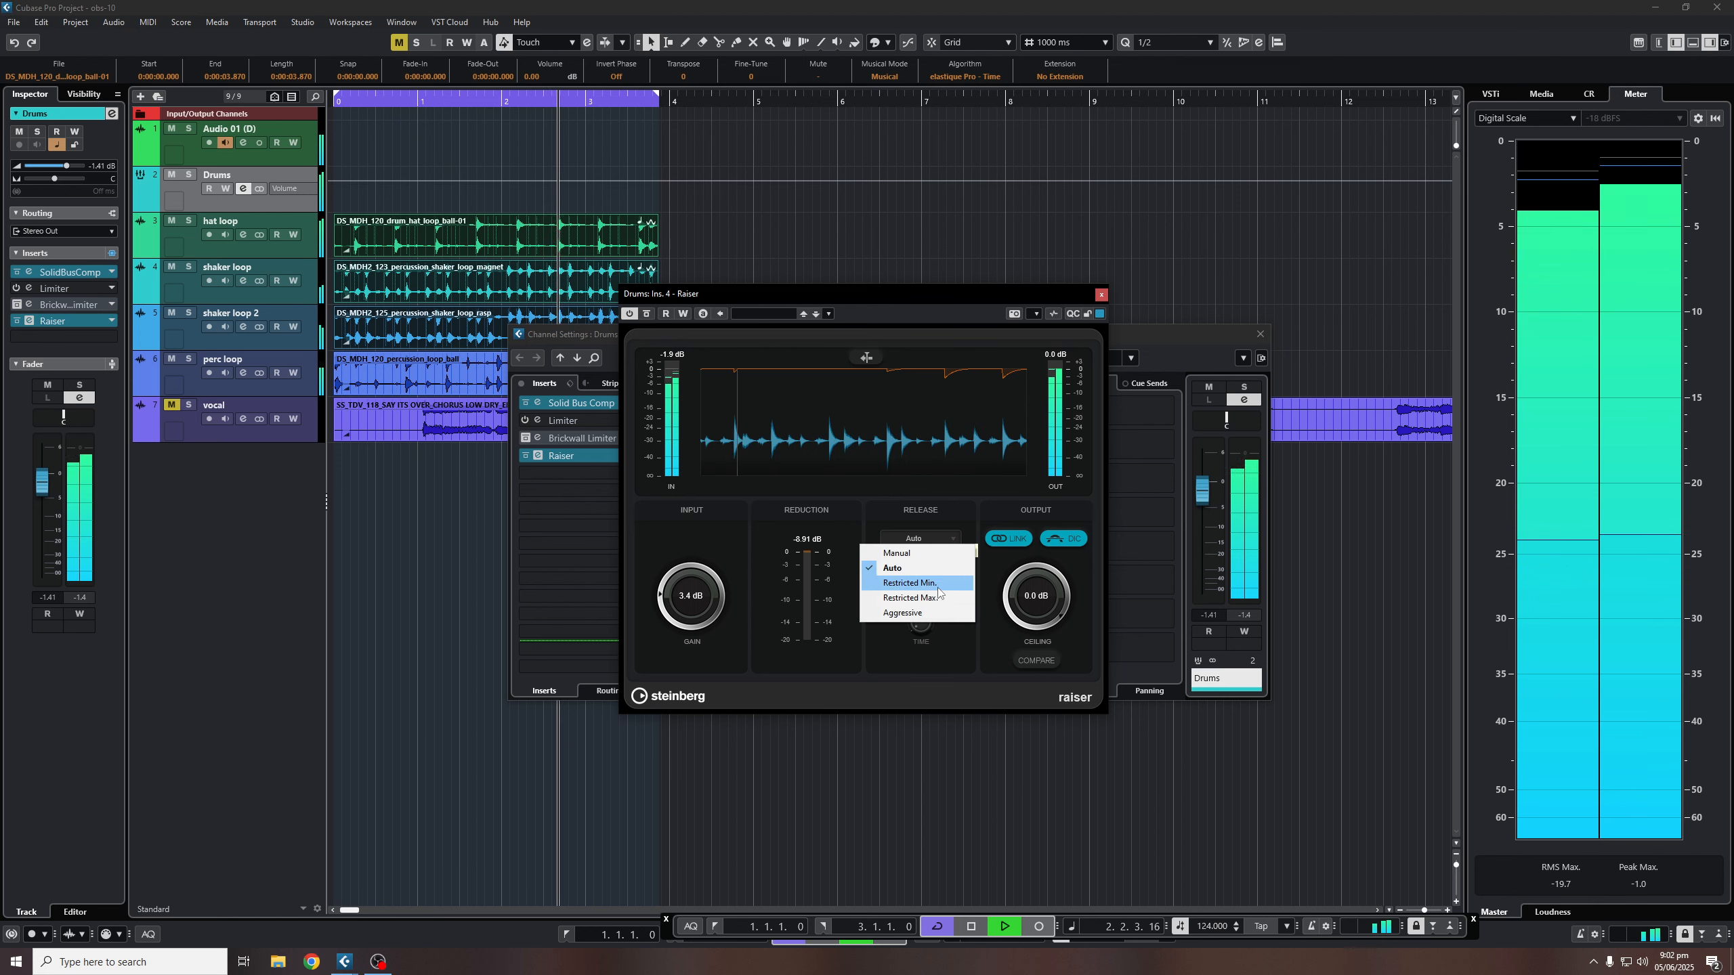
{"action": "left_click", "coordinate": [915, 614]}
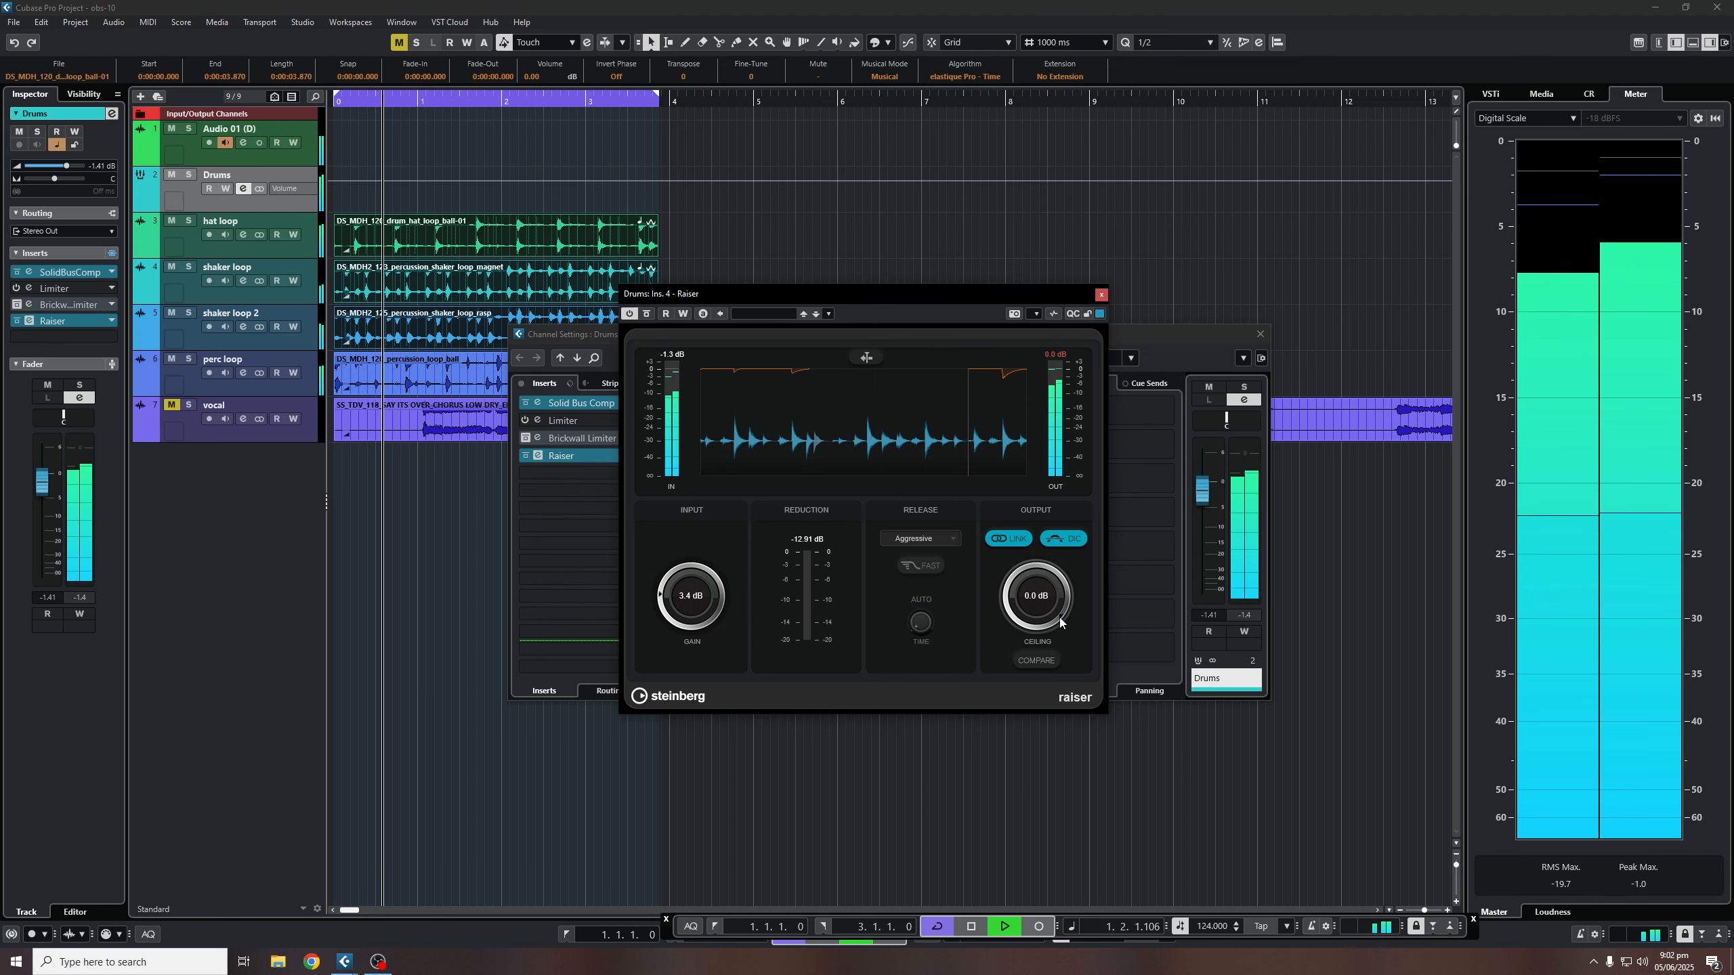
{"action": "left_click_drag", "start_coordinate": [1062, 622], "coordinate": [1065, 644]}
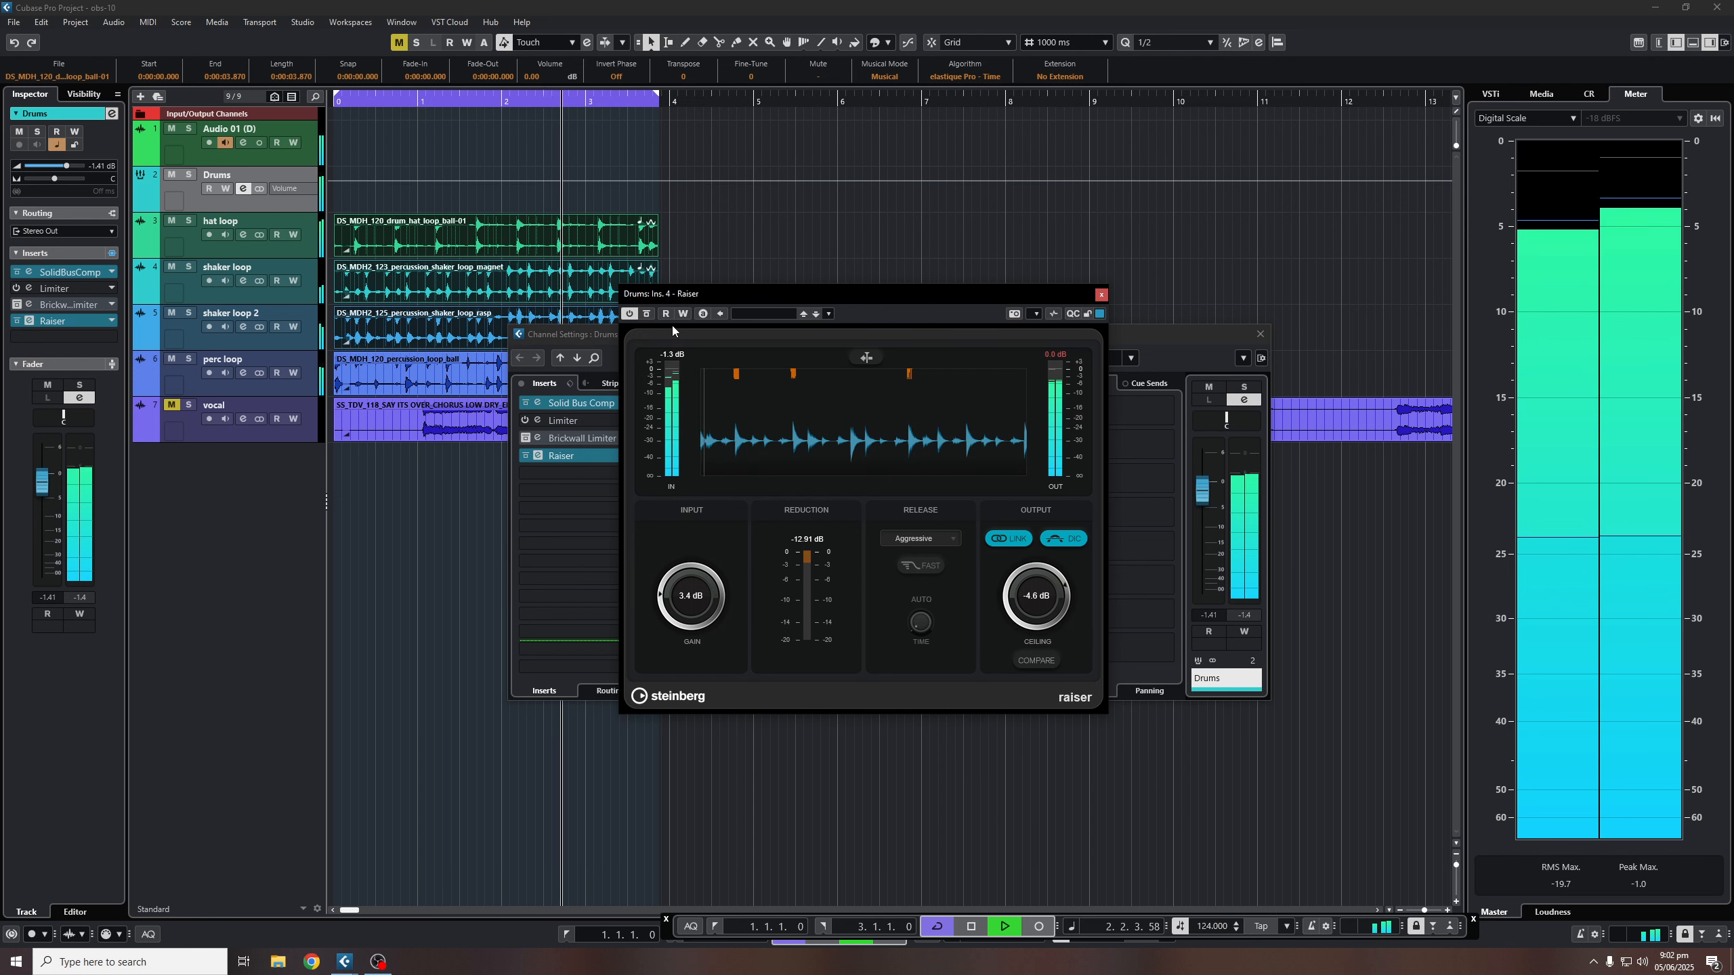
{"action": "left_click", "coordinate": [629, 313]}
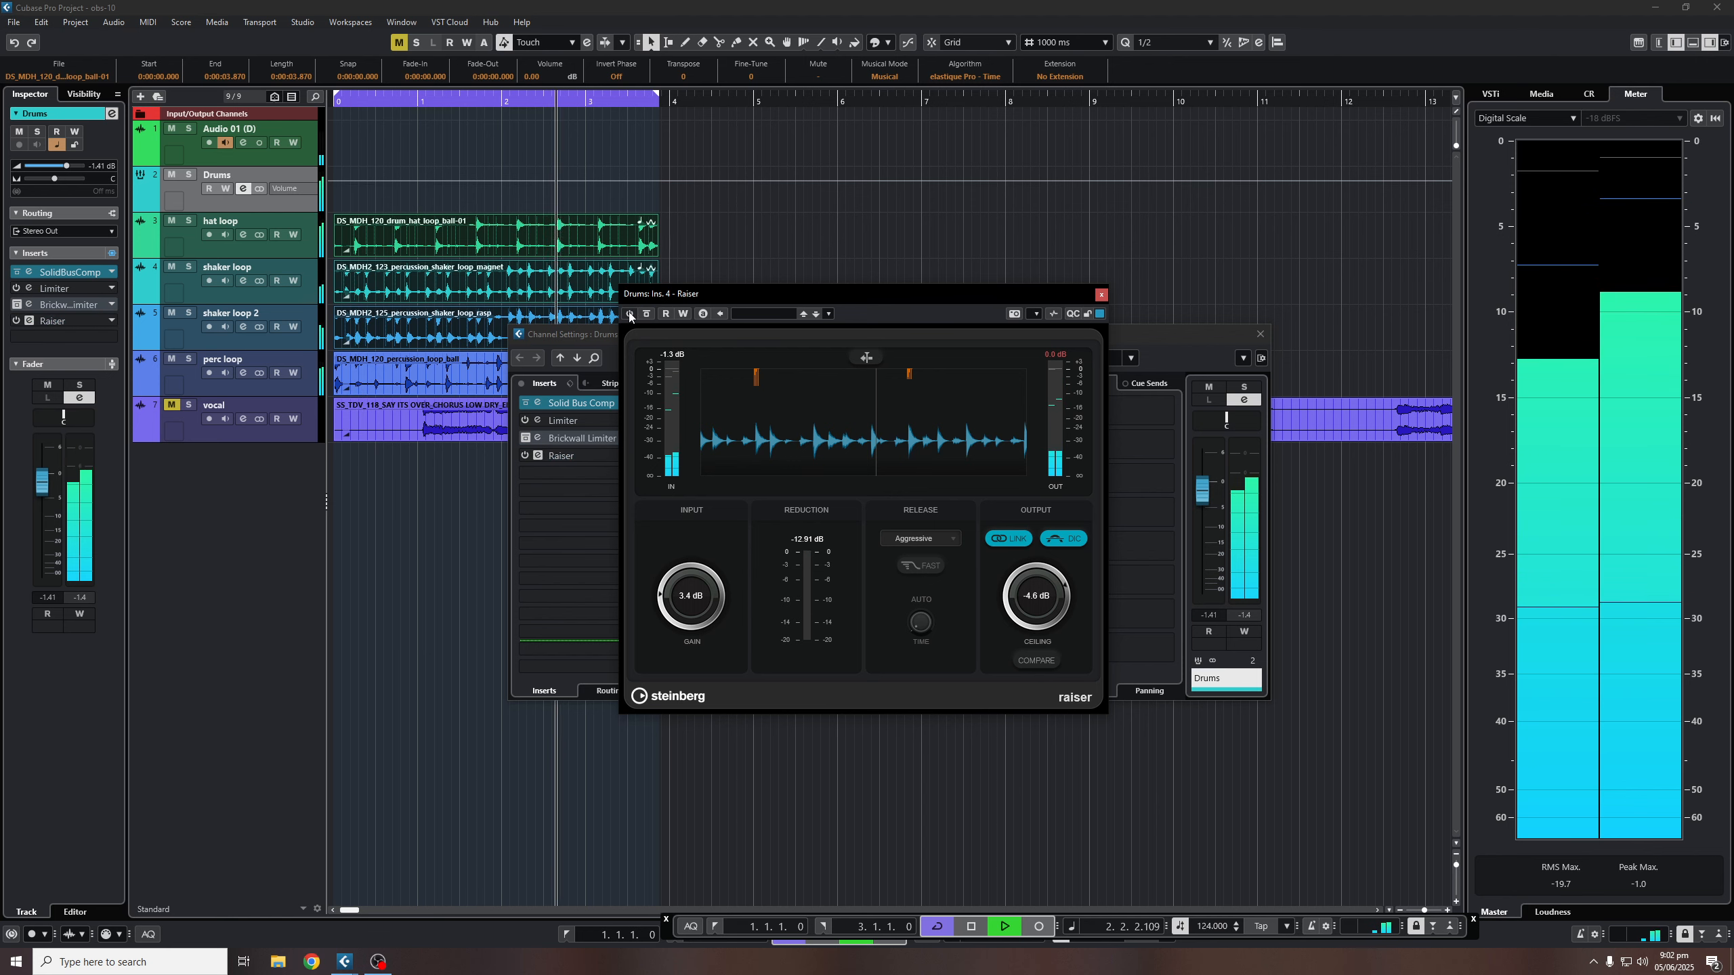
{"action": "left_click", "coordinate": [629, 313]}
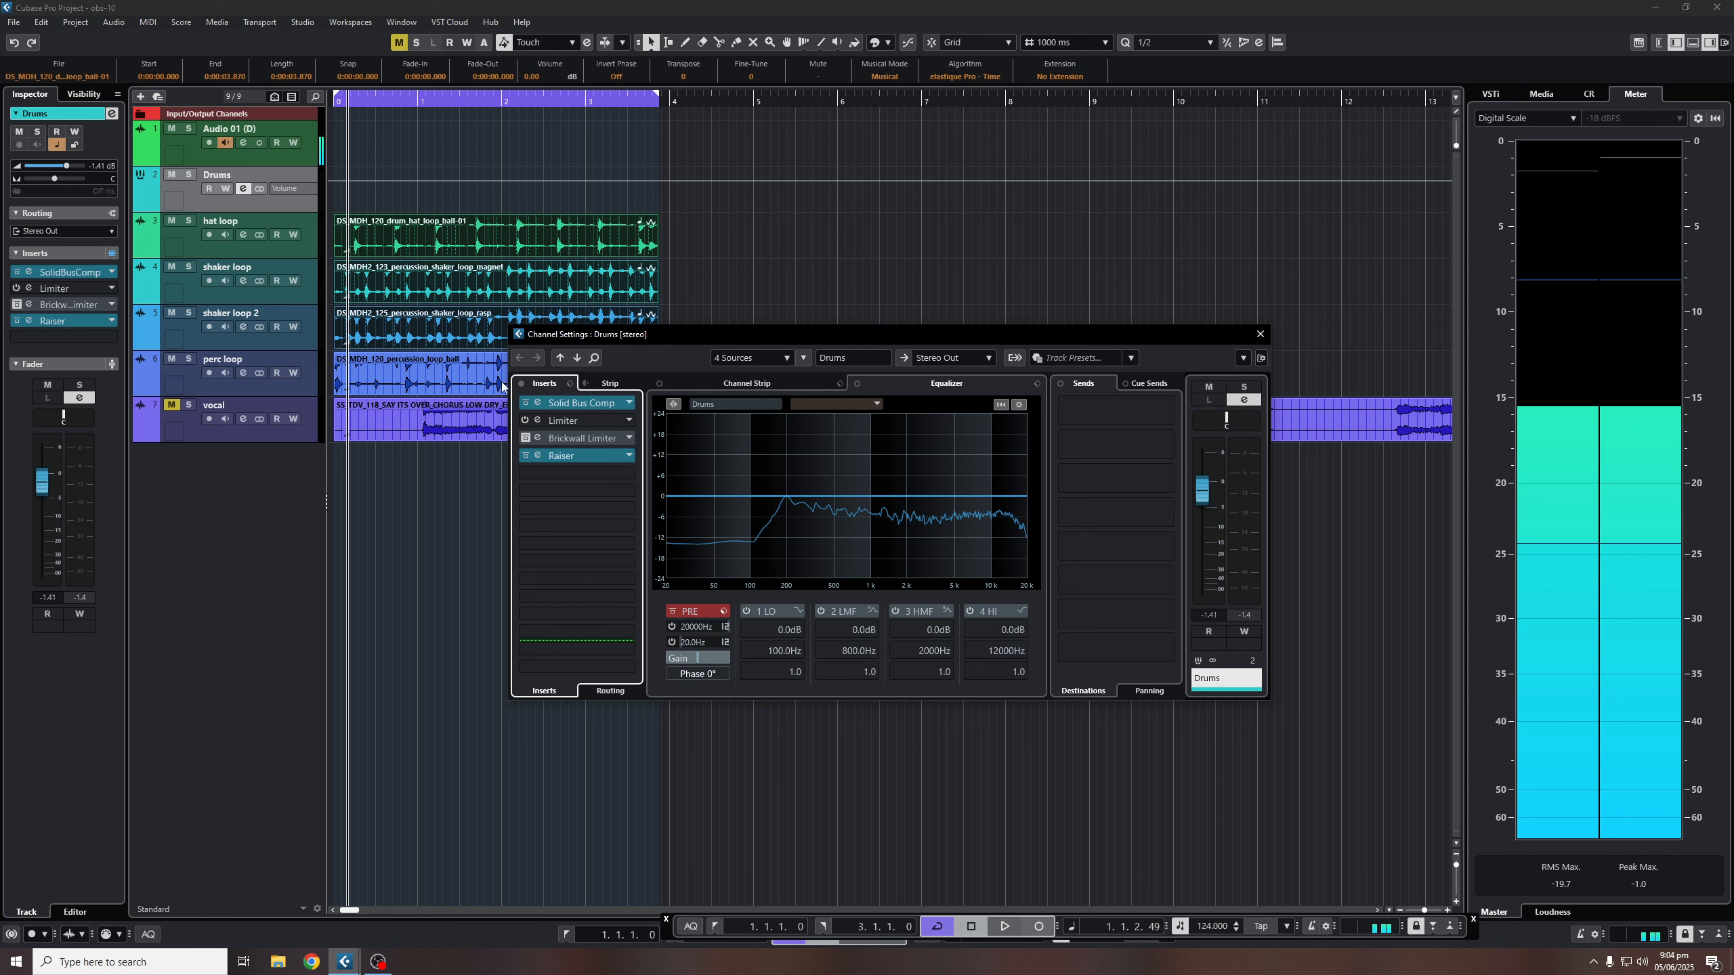
Step: Bypass the Raiser and add a stereo Brickwall Limiter effect track named "parralel compressor" to the Drums channel's first send
{"action": "left_click", "coordinate": [526, 456]}
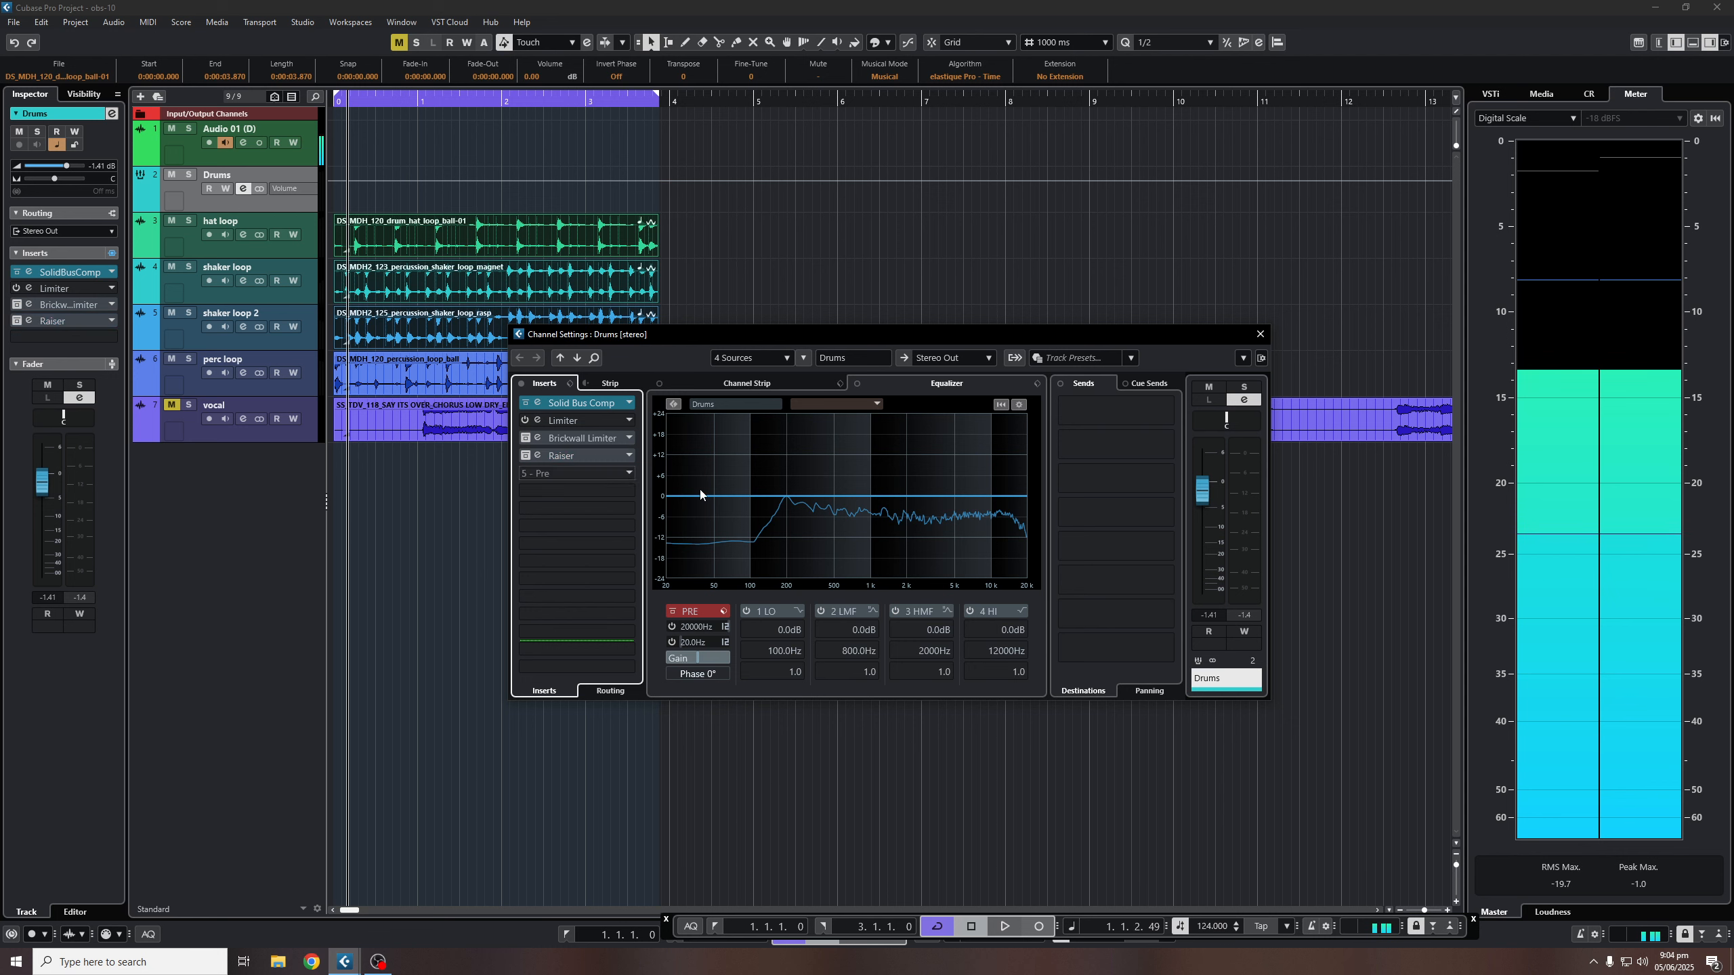
{"action": "right_click", "coordinate": [1105, 405]}
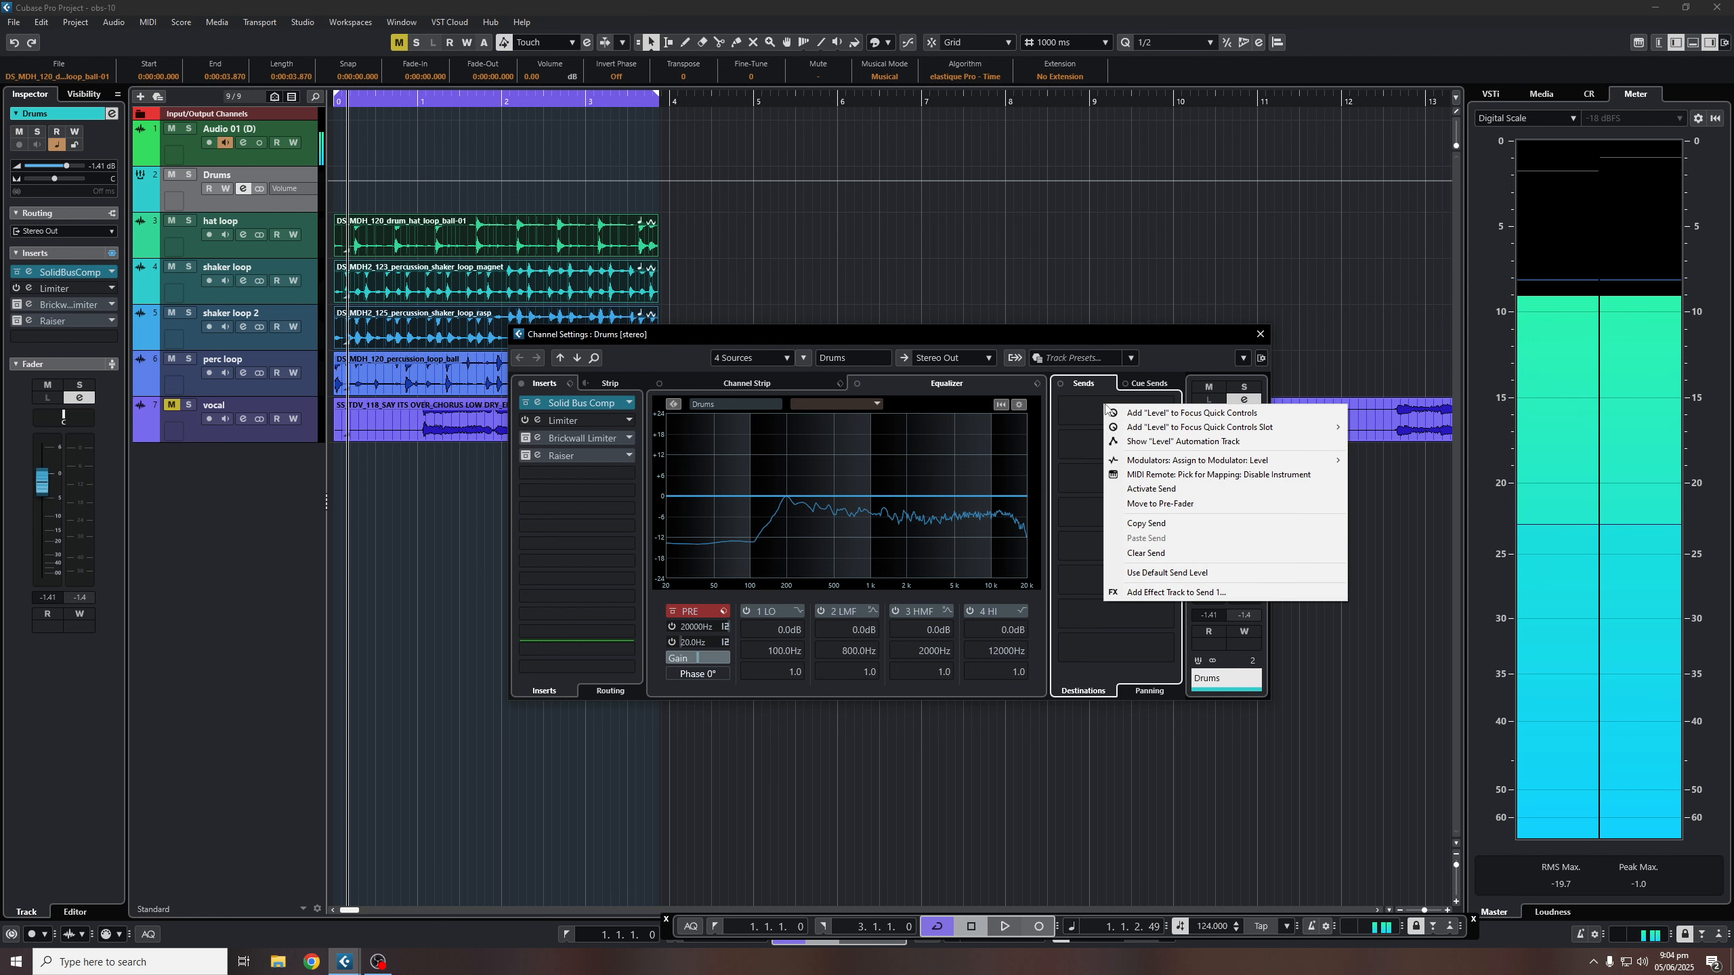
{"action": "left_click", "coordinate": [1236, 592]}
{"action": "left_click", "coordinate": [741, 219]}
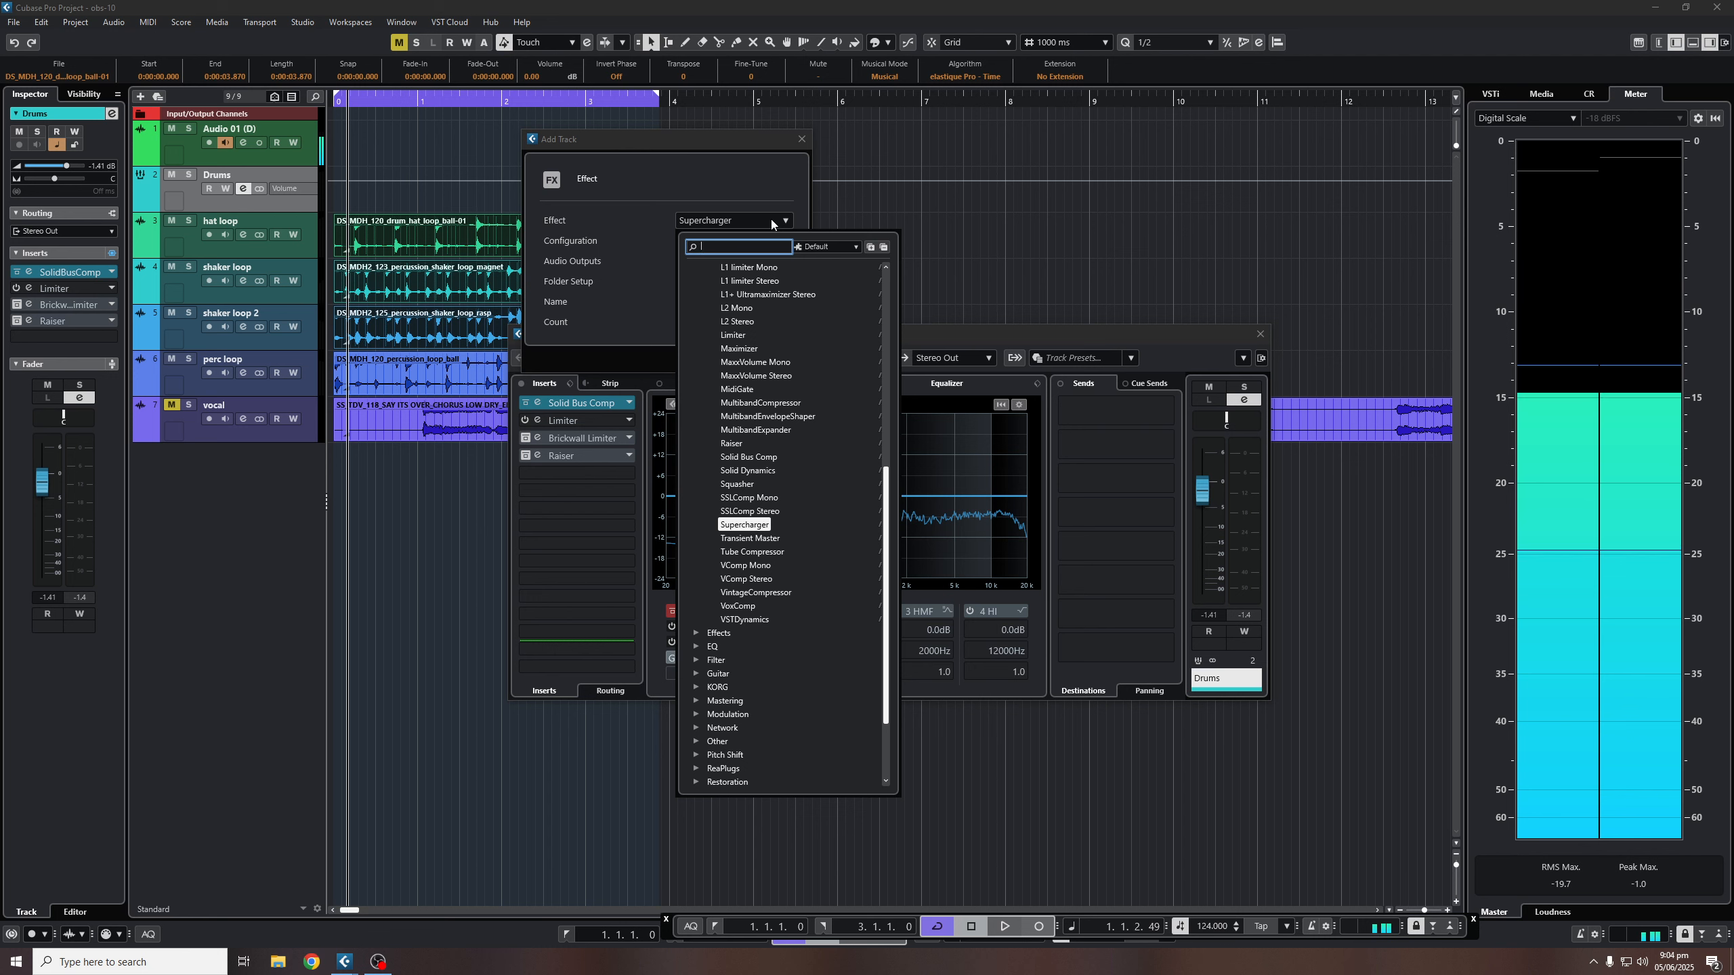
{"action": "type", "text": "bri"}
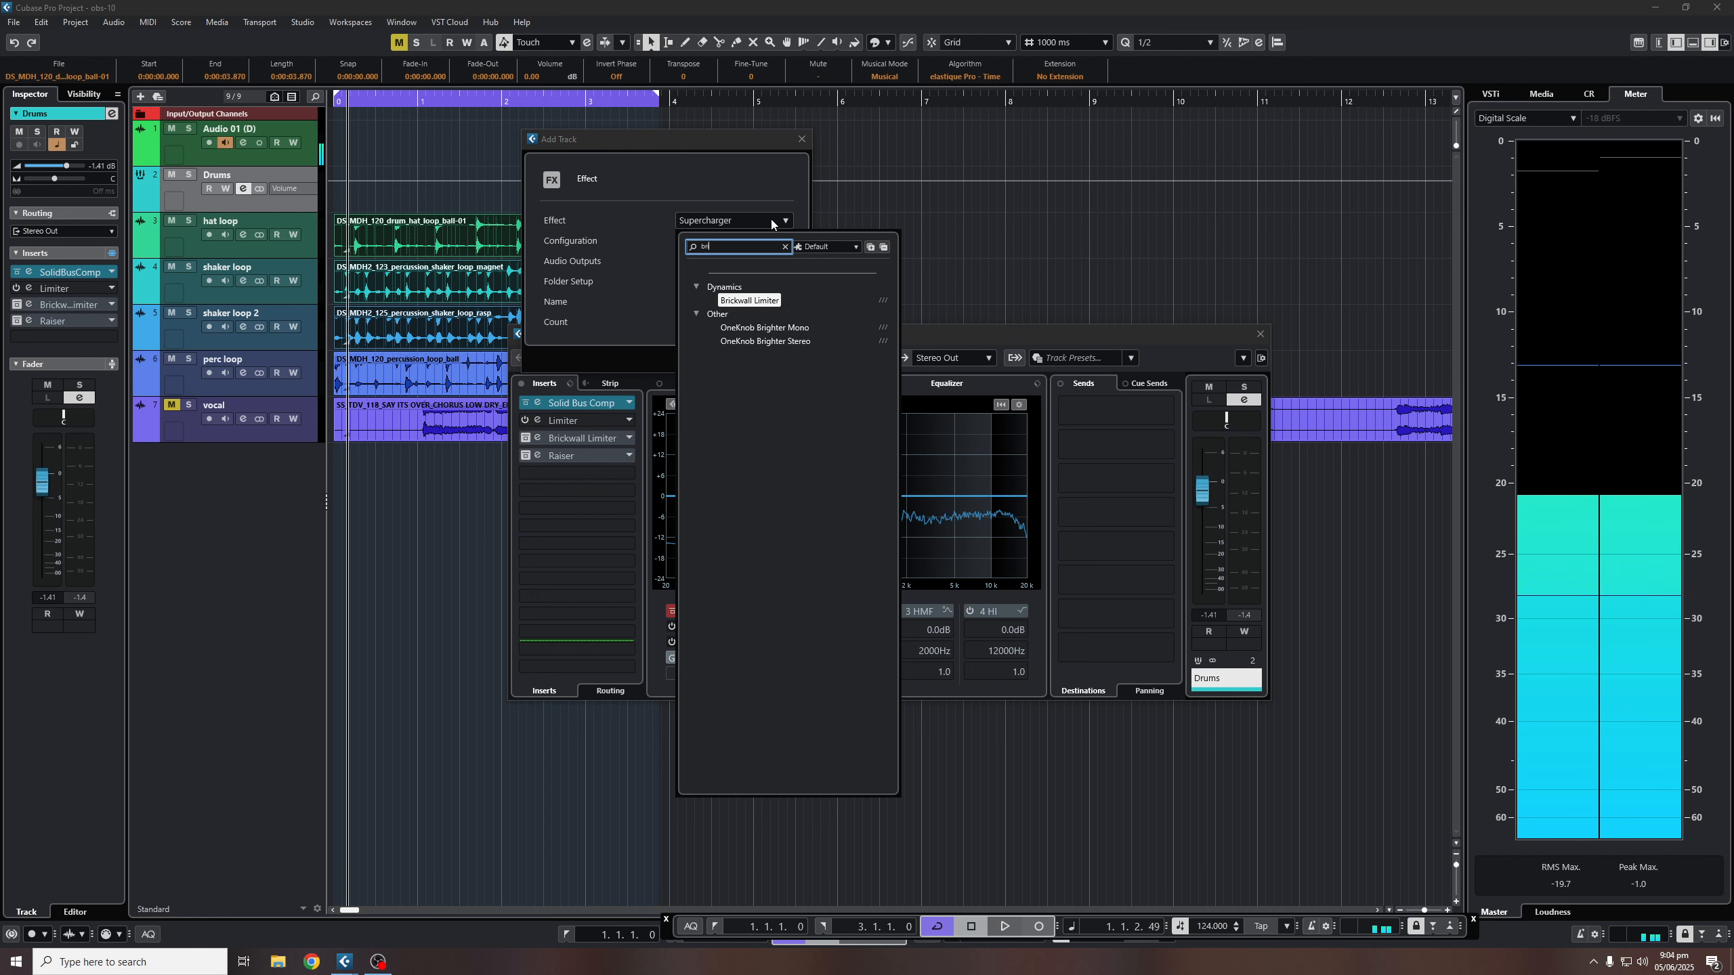
{"action": "left_click", "coordinate": [751, 300]}
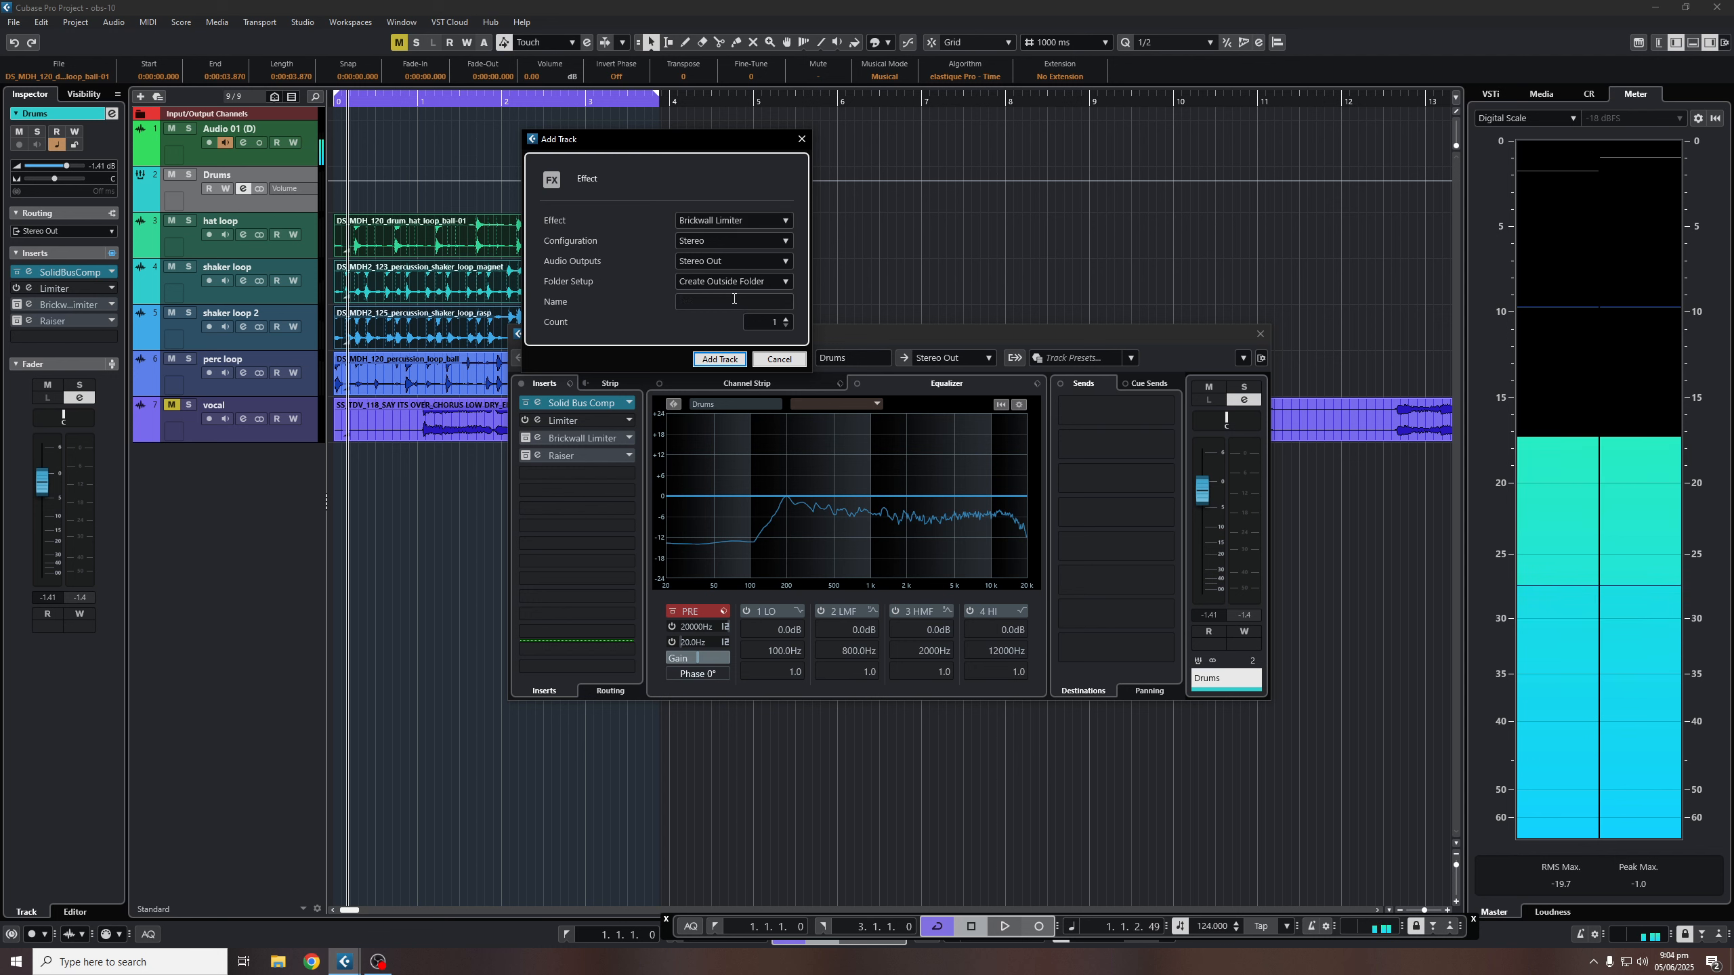
{"action": "left_click", "coordinate": [734, 299]}
{"action": "type", "text": "parral"}
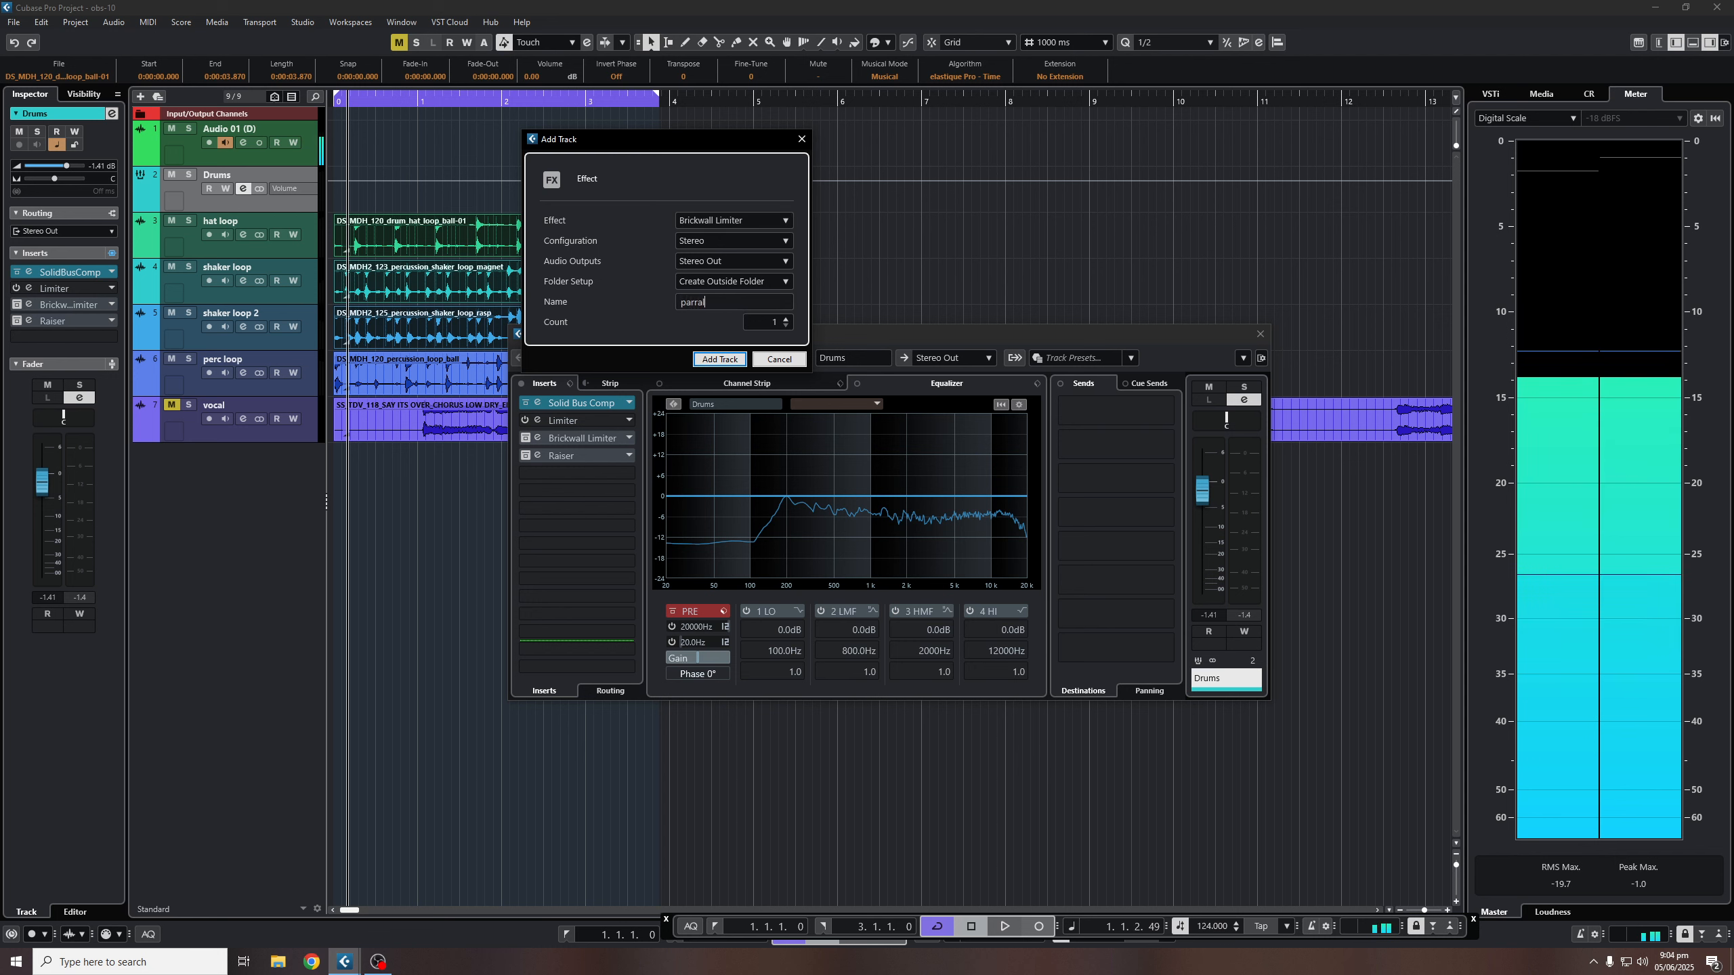
{"action": "type", "text": "ele  compresso"}
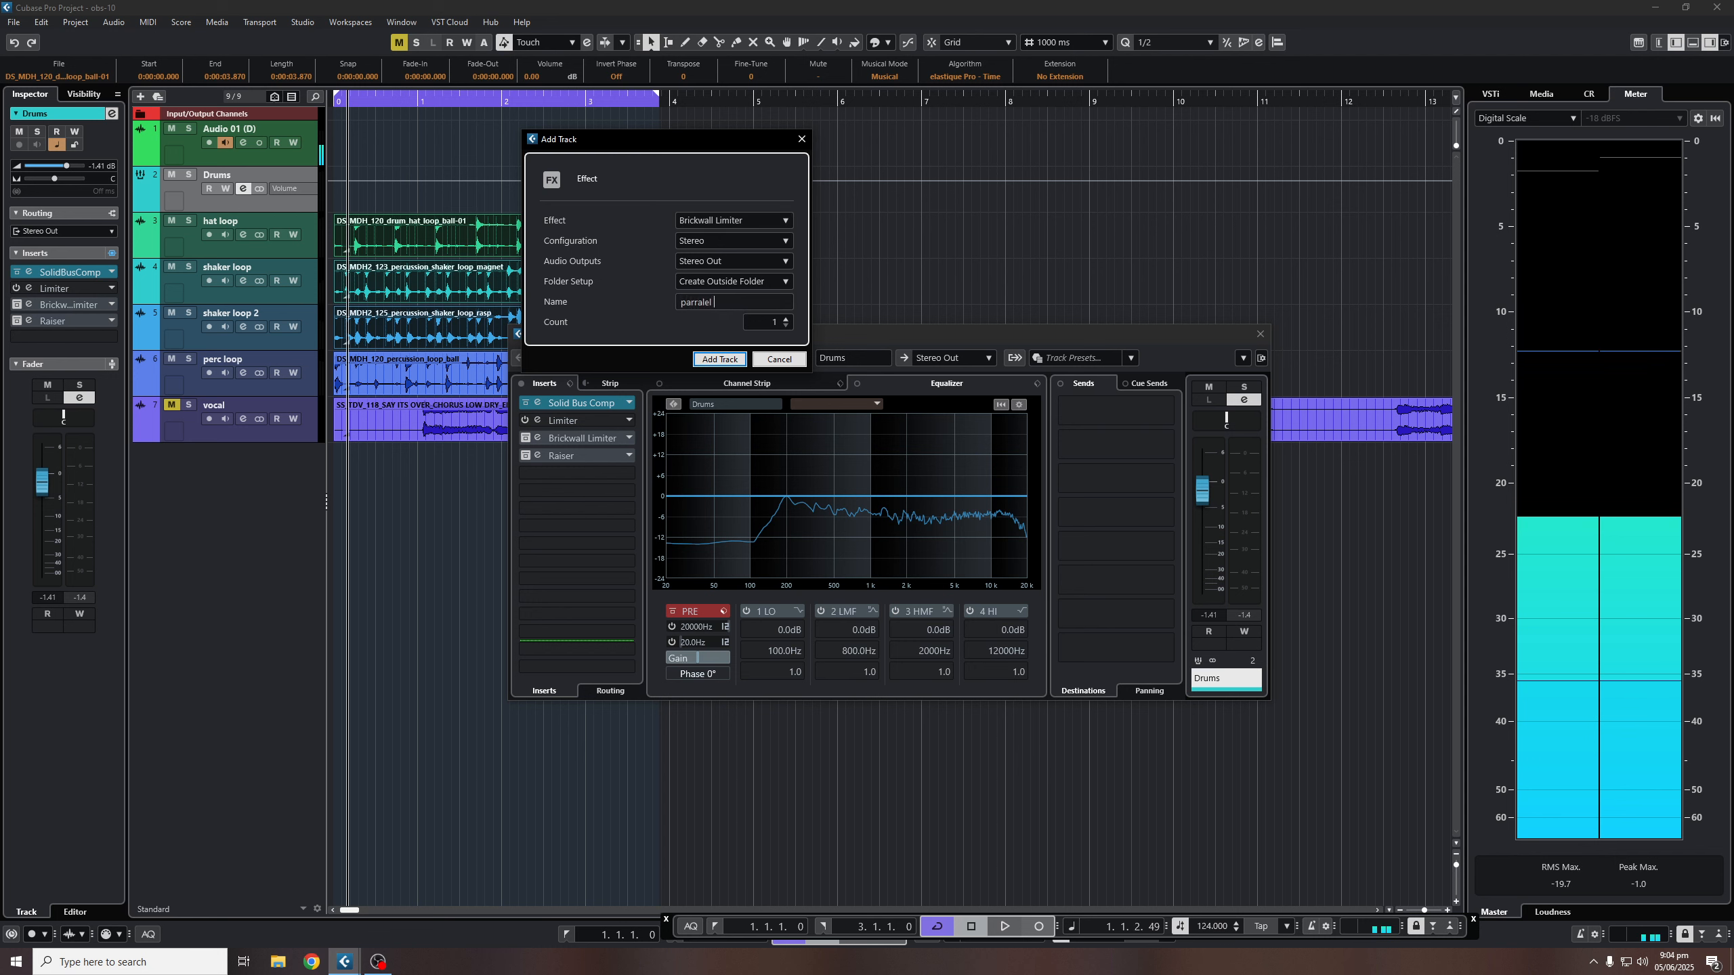
{"action": "type", "text": "r"}
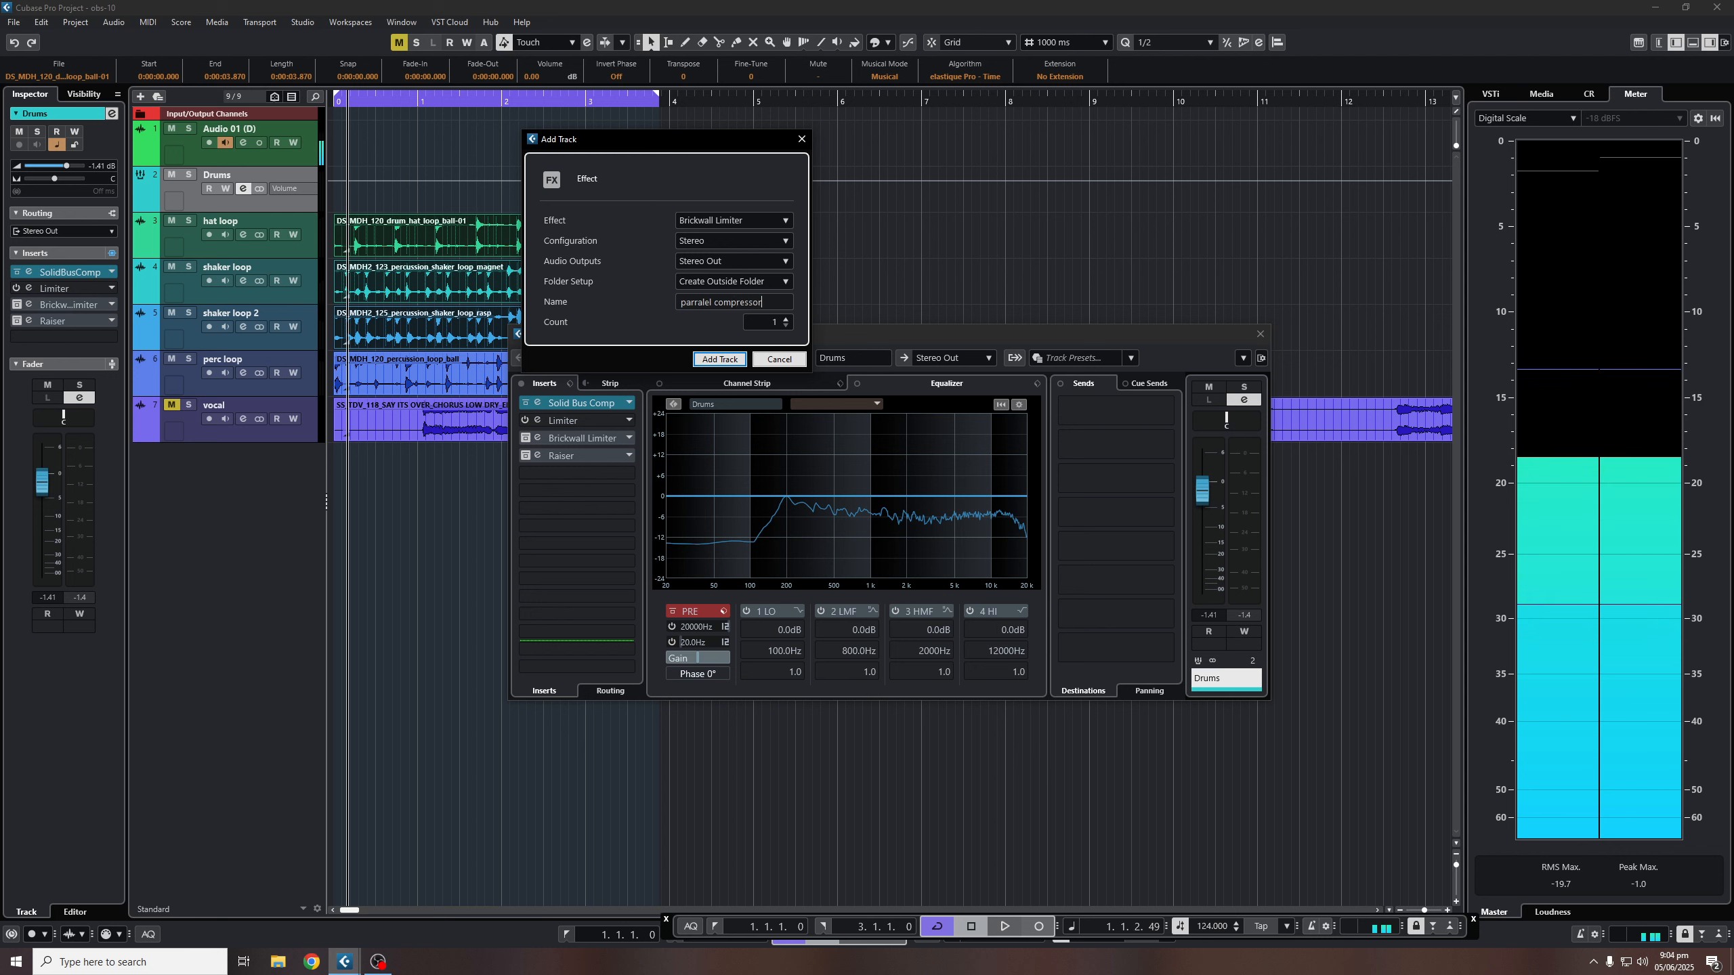
{"action": "left_click", "coordinate": [722, 359]}
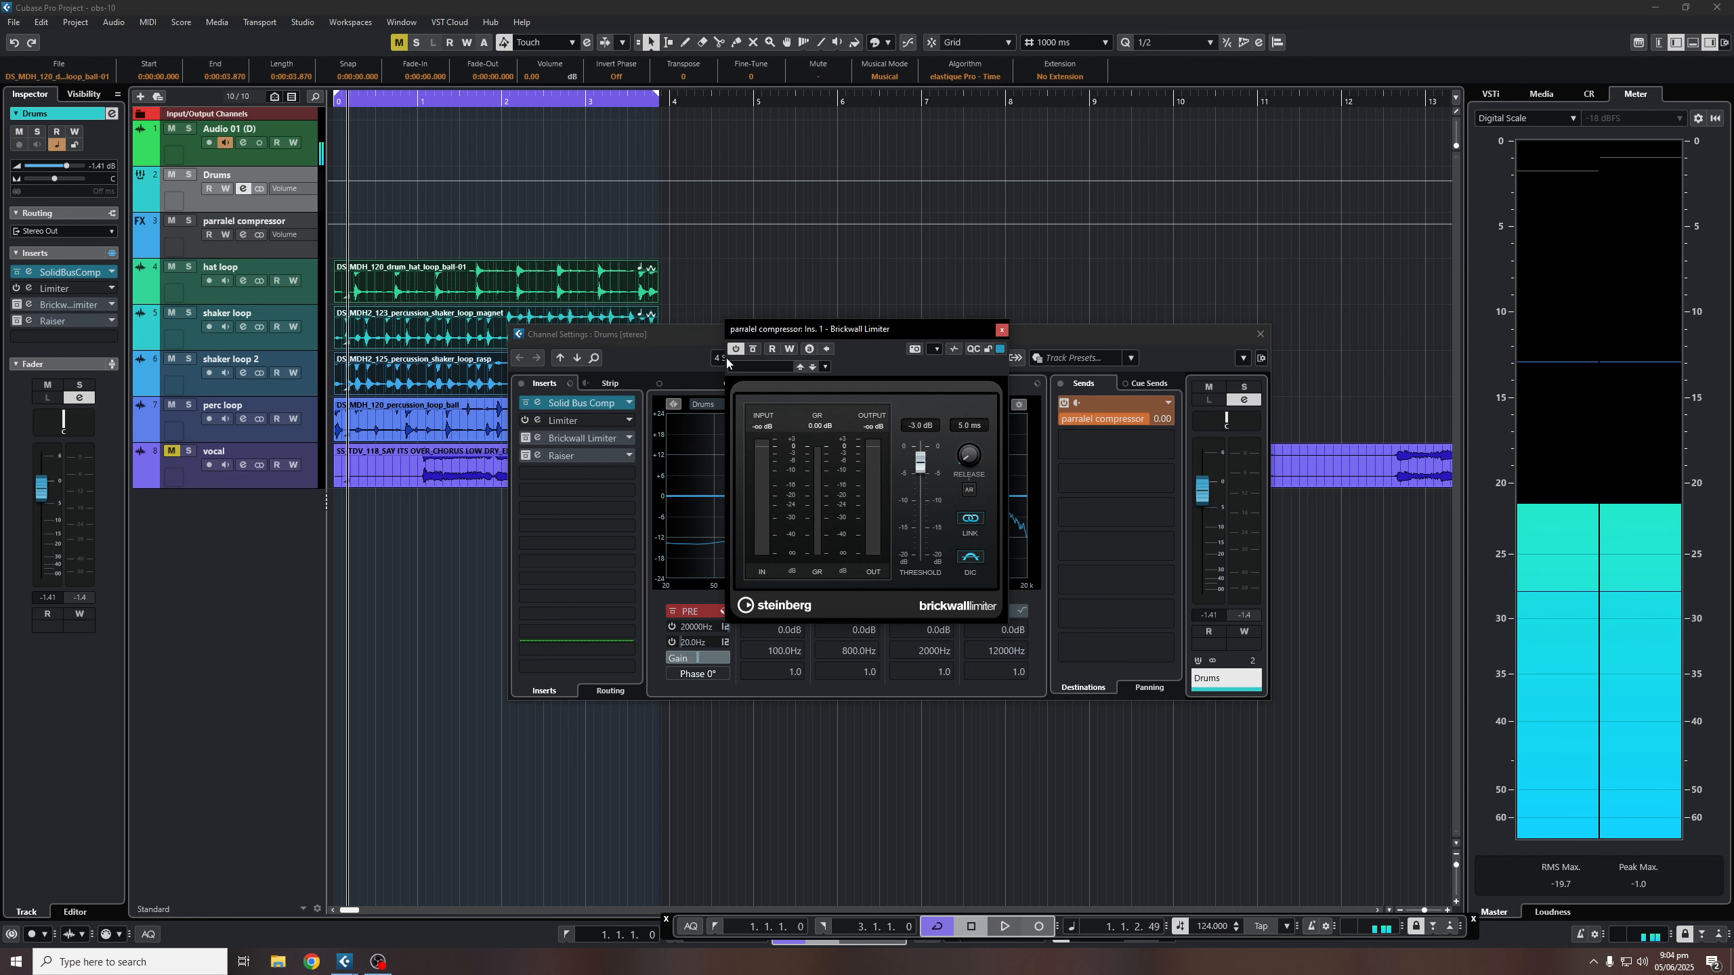
Step: Move the Drums channel's parralel compressor send to pre-fader, and select the effect track during playback
{"action": "left_click", "coordinate": [1075, 405]}
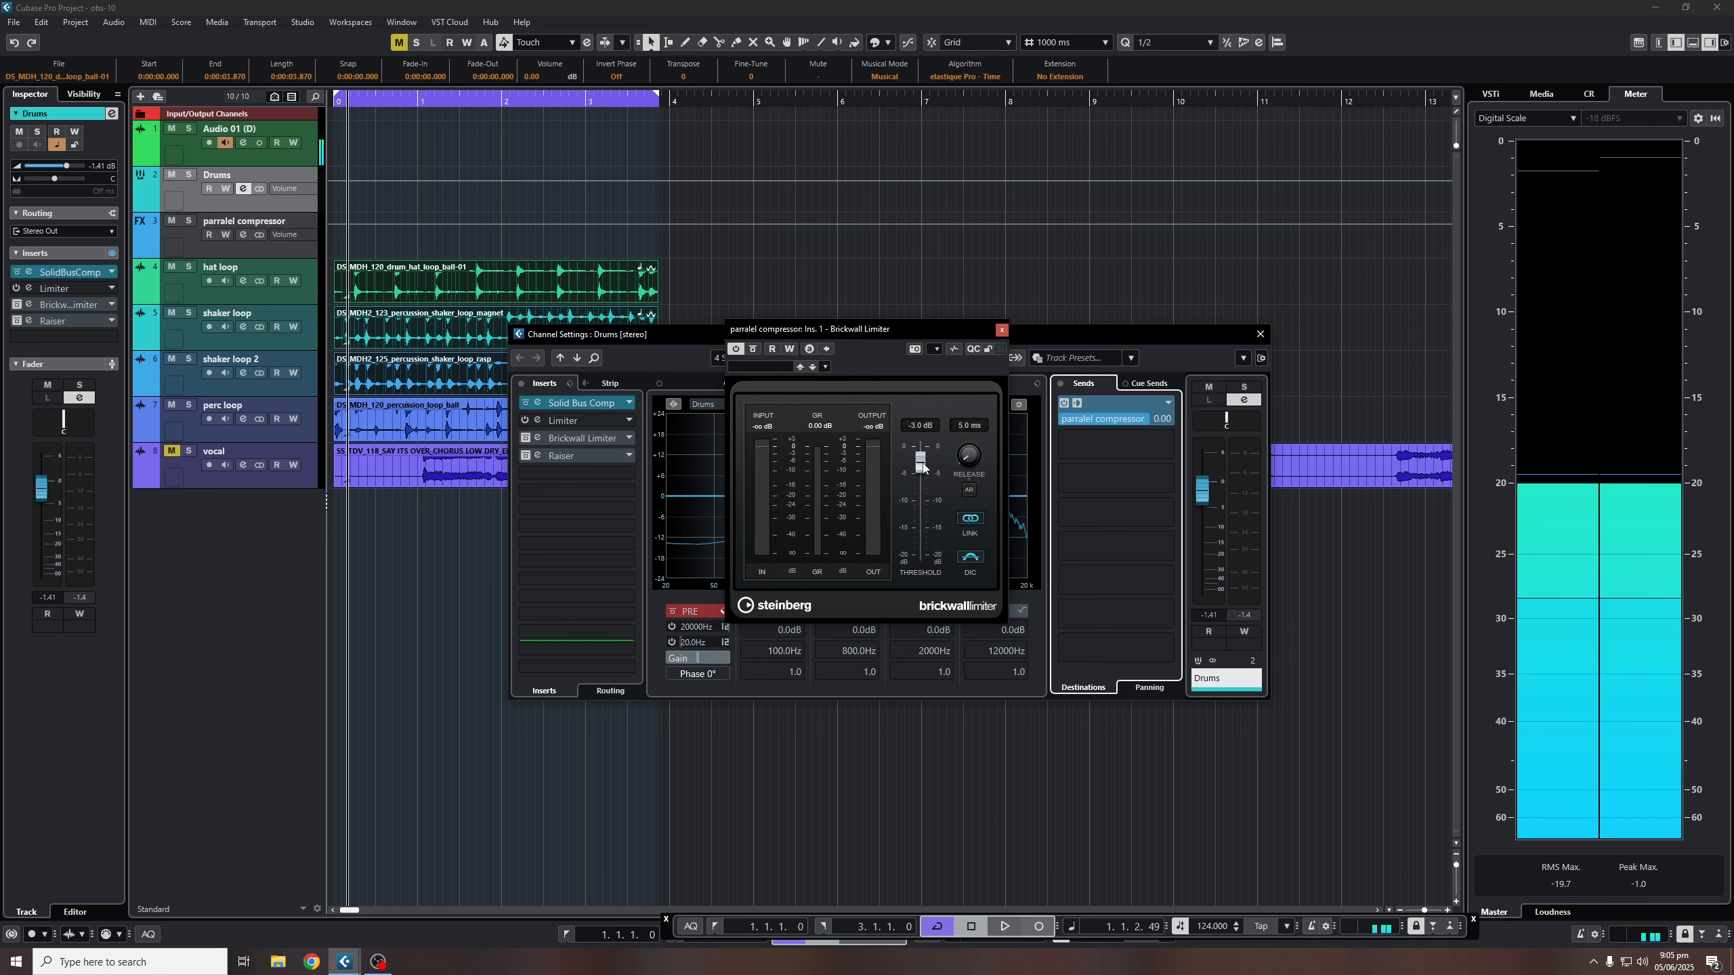
{"action": "key", "text": "space"}
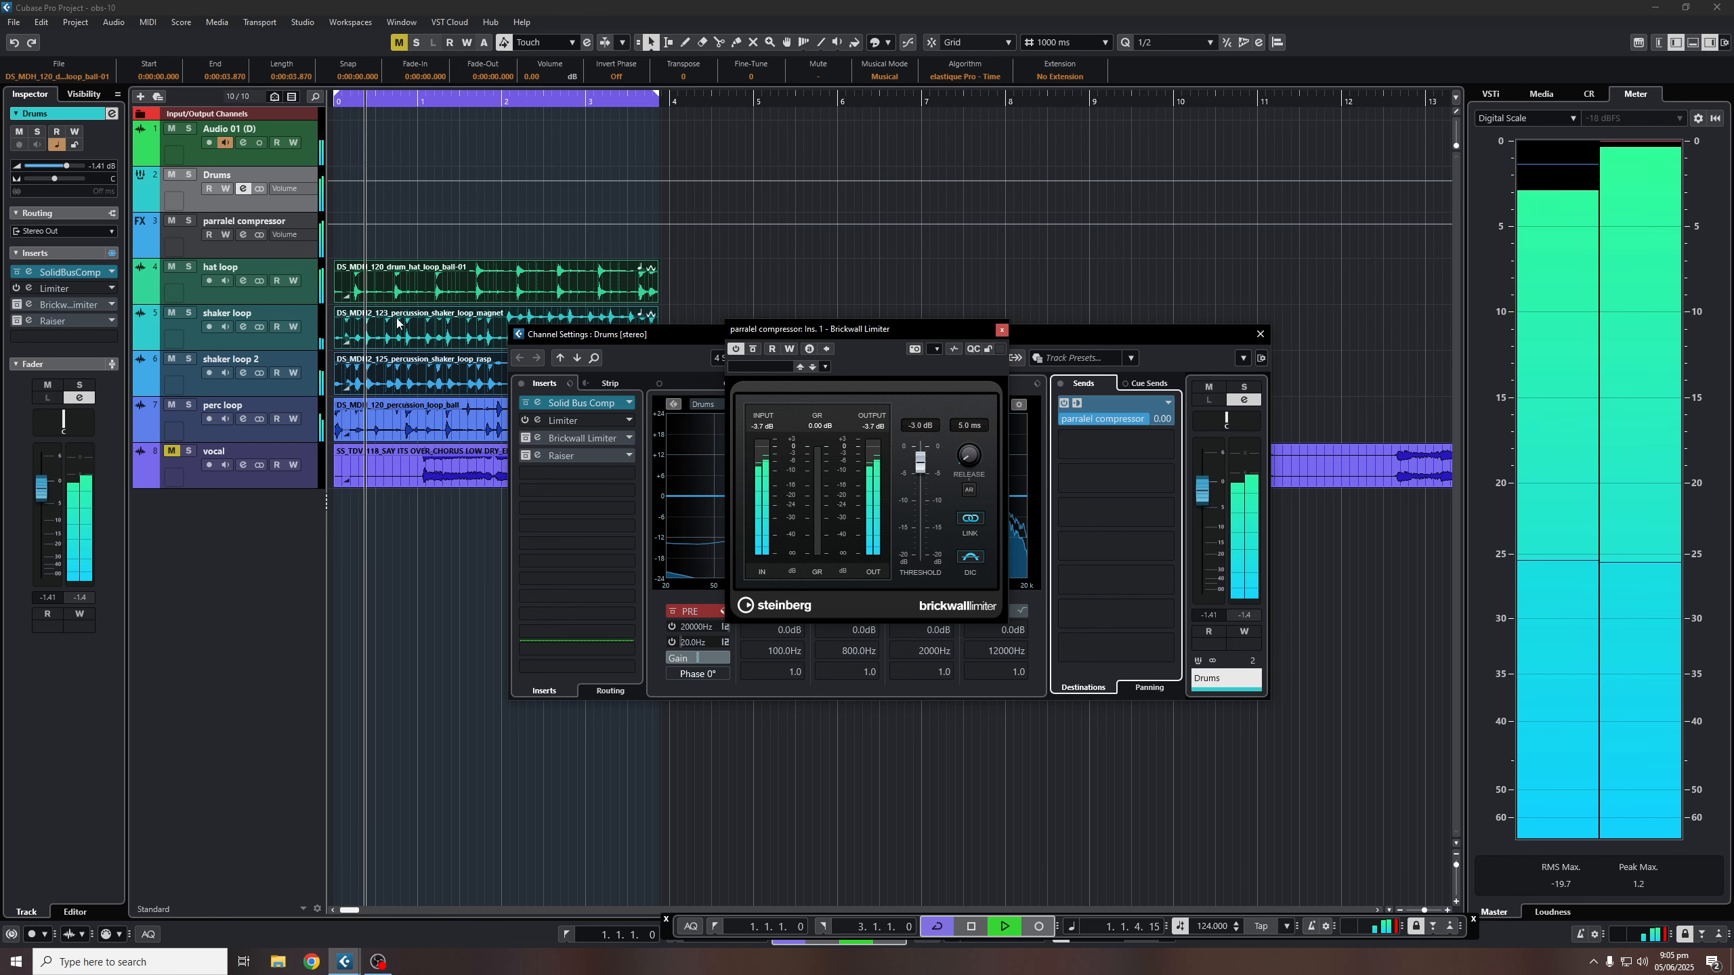
{"action": "left_click", "coordinate": [193, 235]}
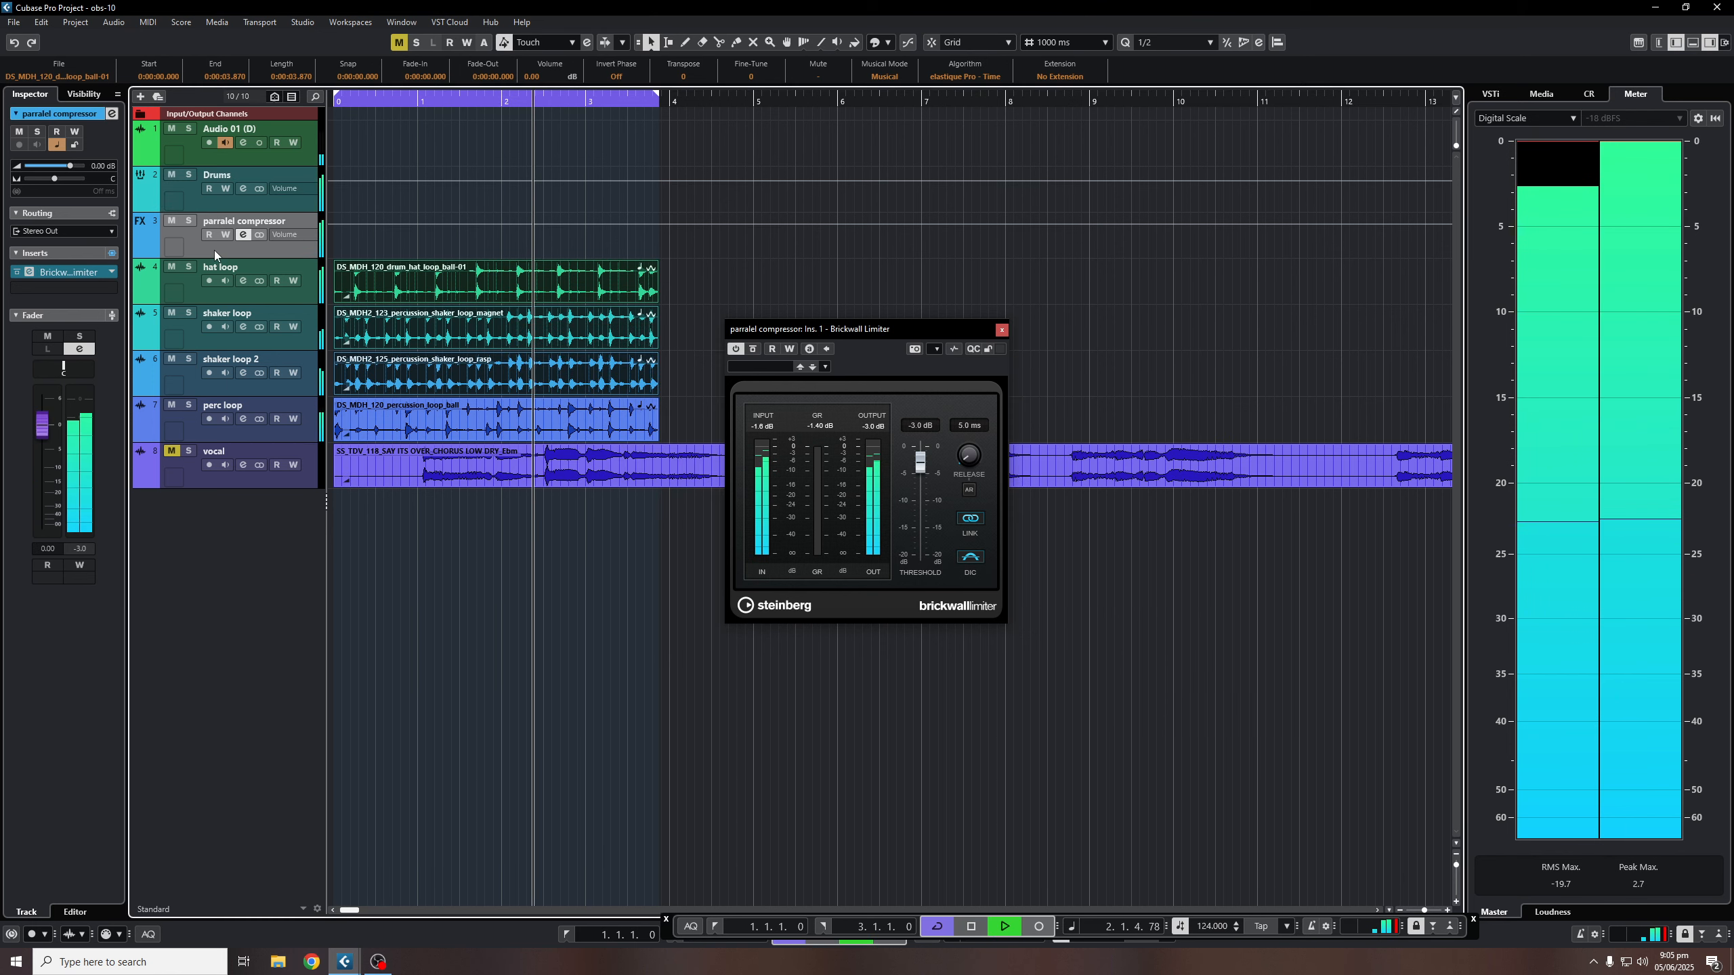
Step: With the Drums channel faded out, set the parallel track's Brickwall Limiter to a -11.1 dB threshold and 269.2 ms release, and close the plug-in
{"action": "left_click", "coordinate": [208, 204]}
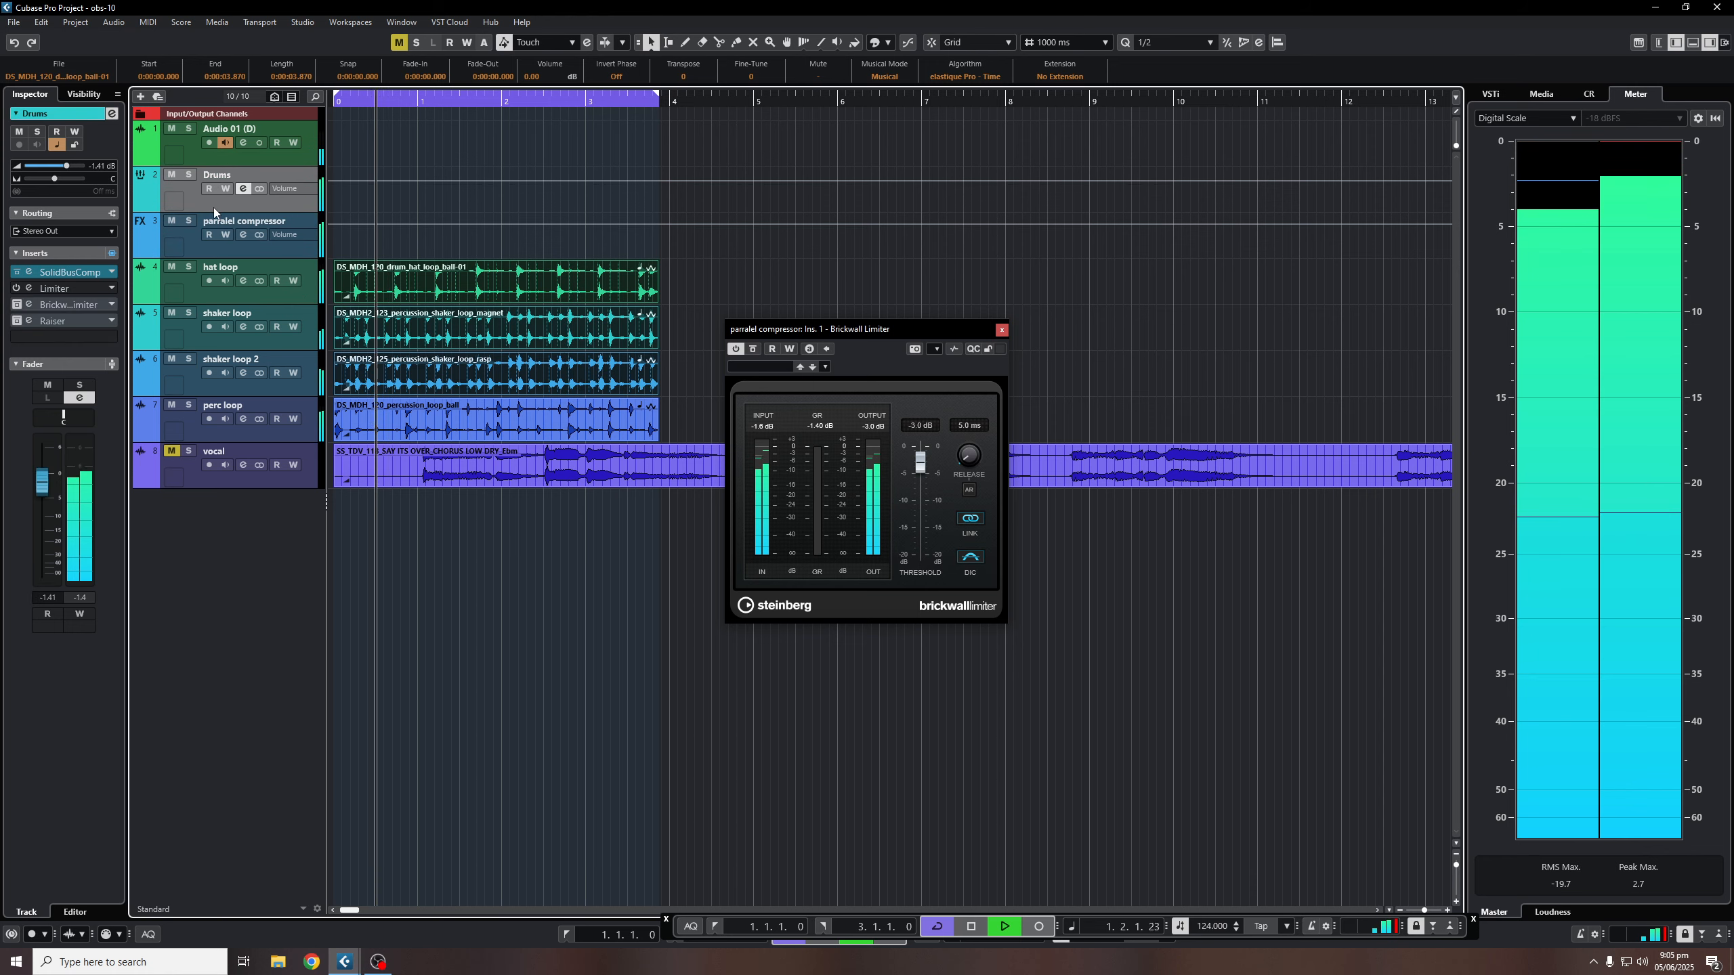
{"action": "left_click", "coordinate": [240, 250]}
{"action": "left_click_drag", "start_coordinate": [920, 464], "coordinate": [920, 521]}
{"action": "left_click_drag", "start_coordinate": [968, 459], "coordinate": [966, 422]}
{"action": "left_click_drag", "start_coordinate": [920, 518], "coordinate": [919, 506]}
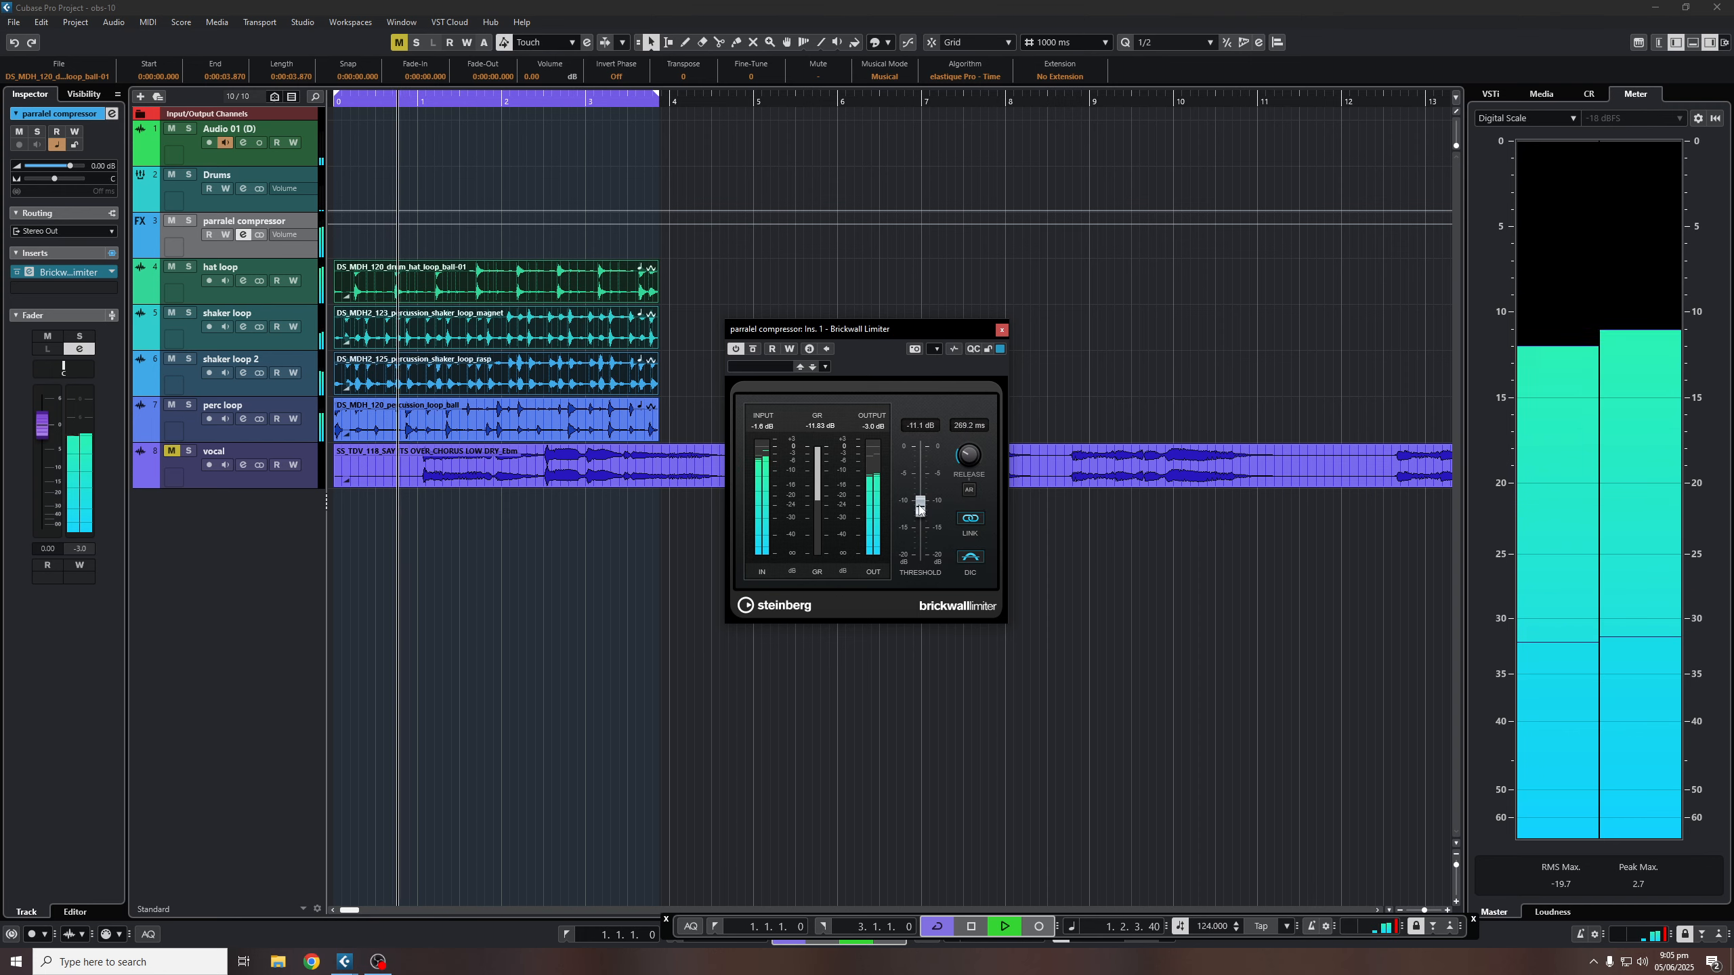
{"action": "left_click", "coordinate": [1002, 330]}
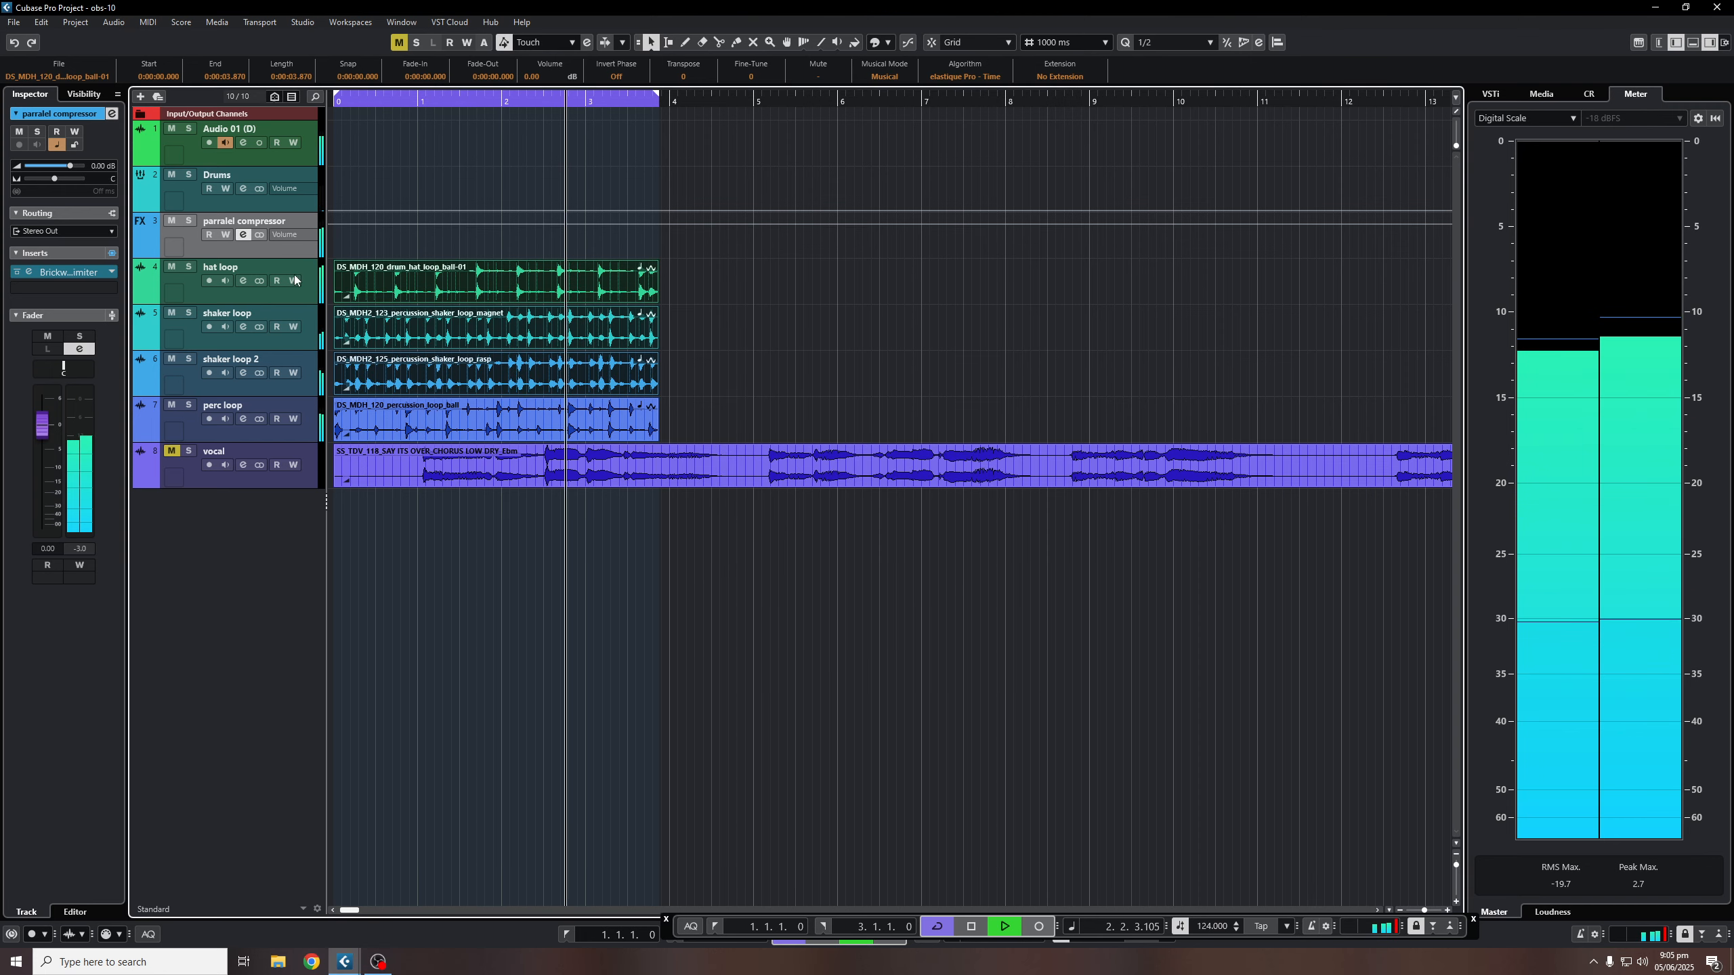
Step: Fade the parallel compressor track out completely and bring the Drums channel back up to -1.14 dB
{"action": "key", "text": "Up"}
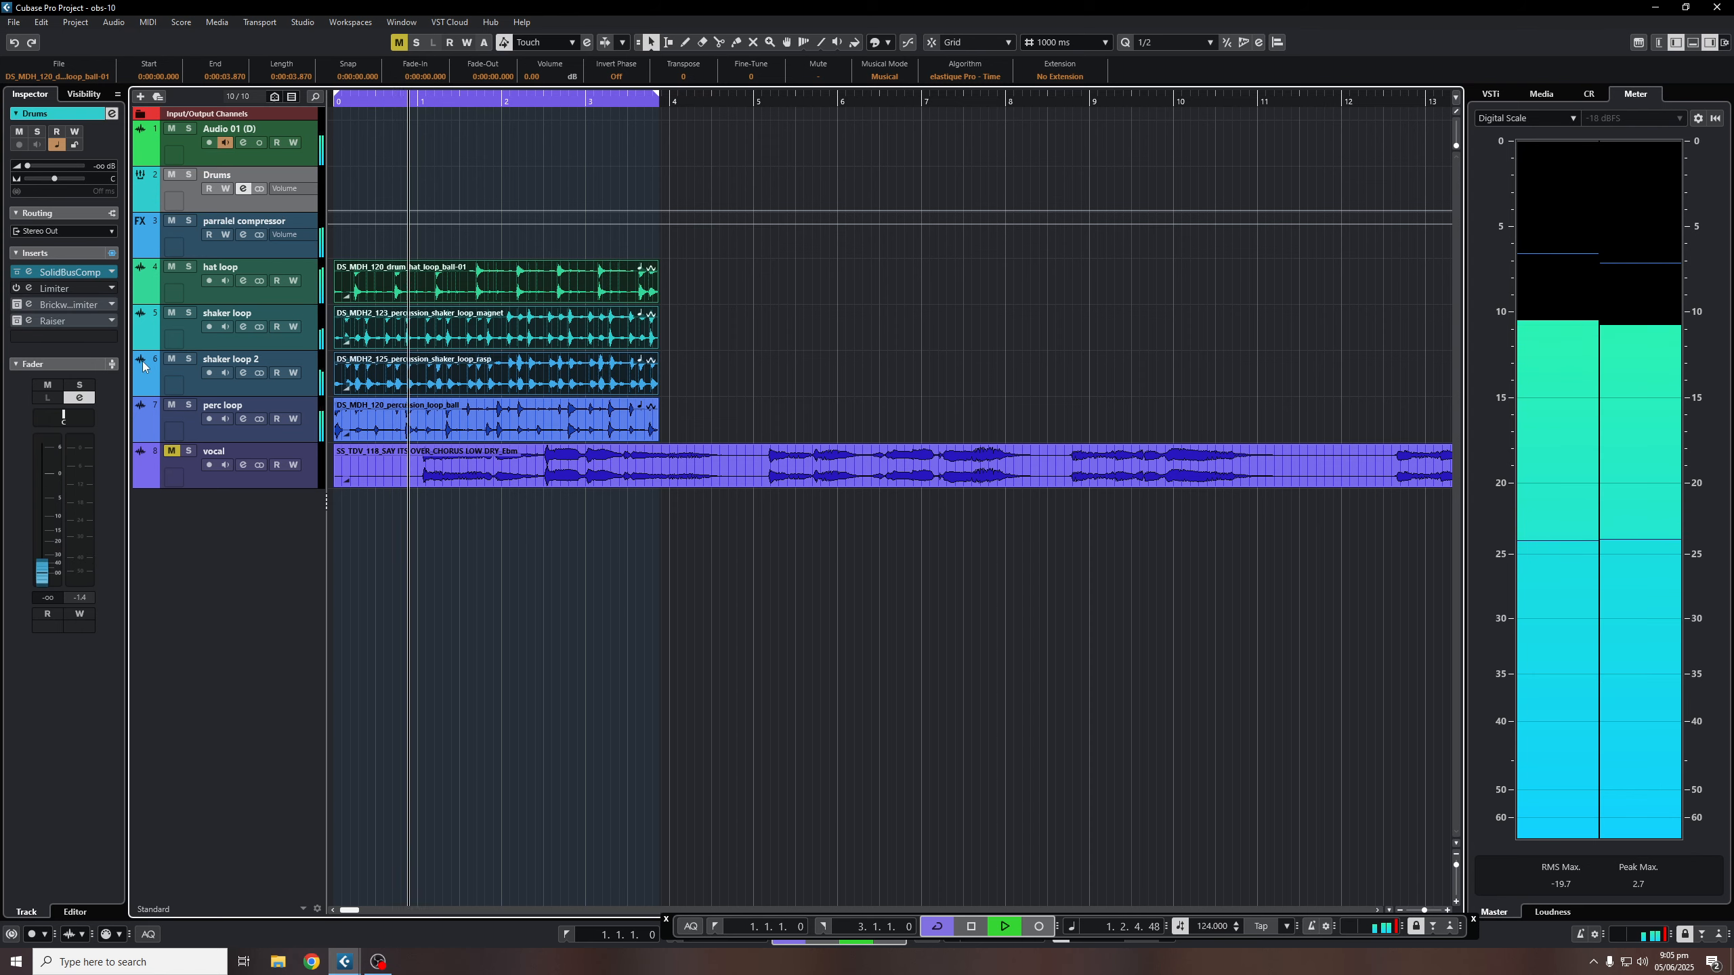
{"action": "key", "text": "Down"}
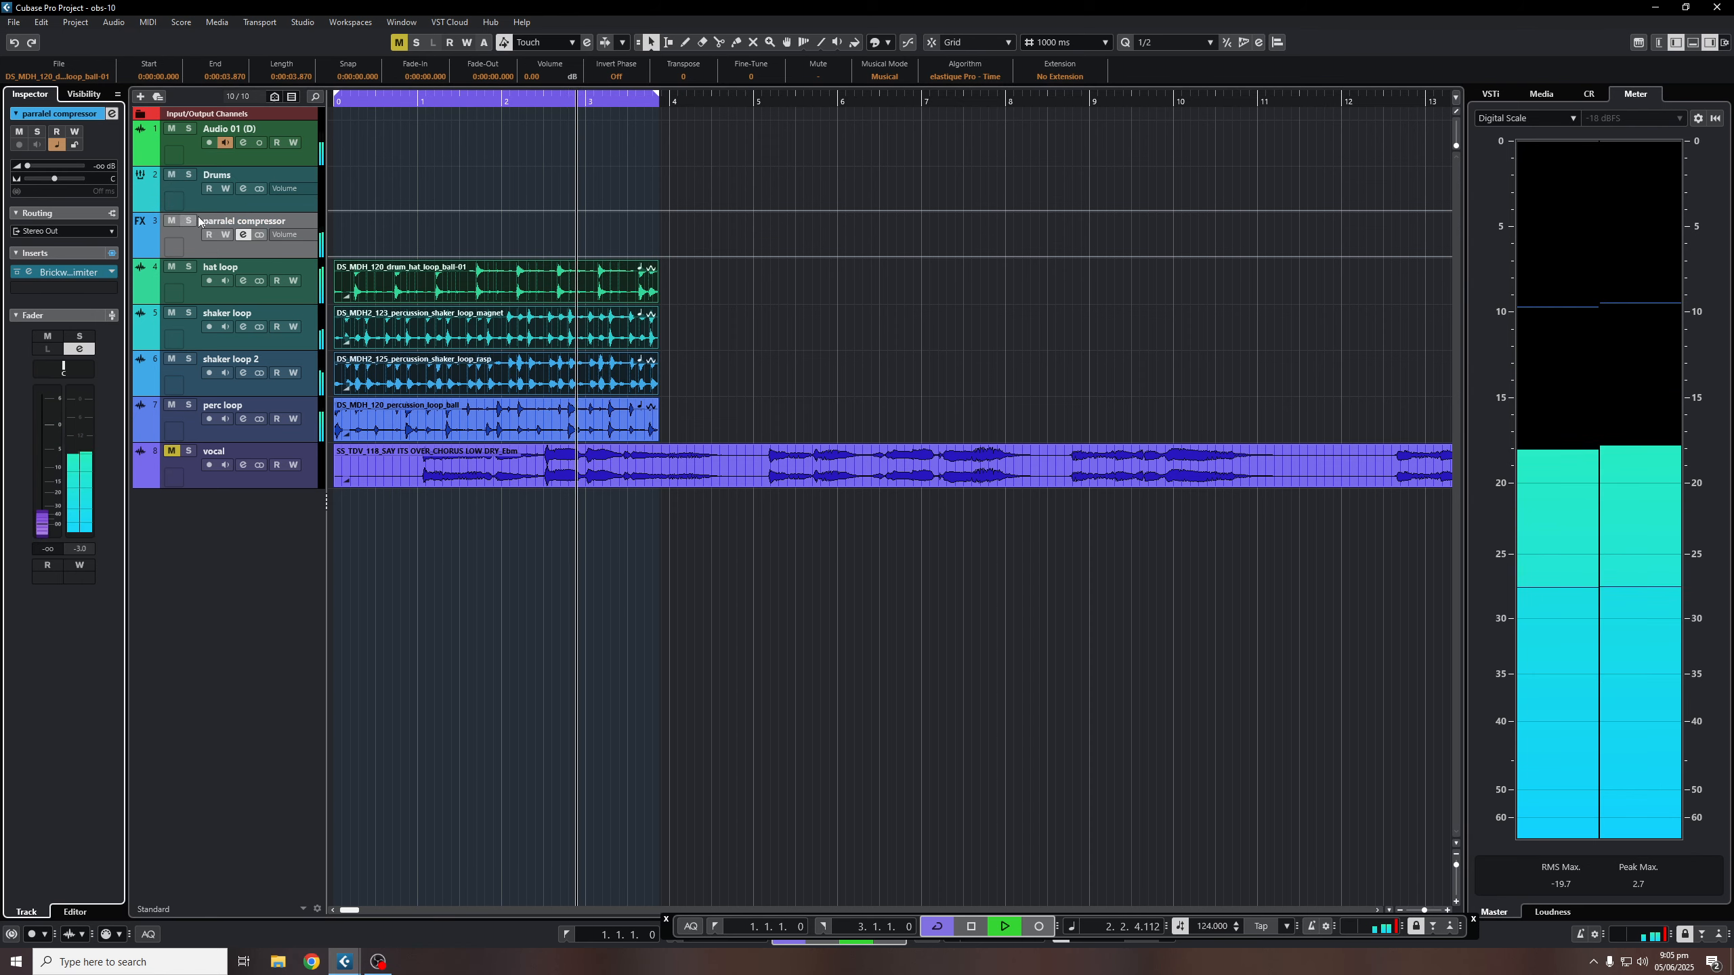
{"action": "key", "text": "Up"}
{"action": "left_click", "coordinate": [42, 512], "text": "ctrl"}
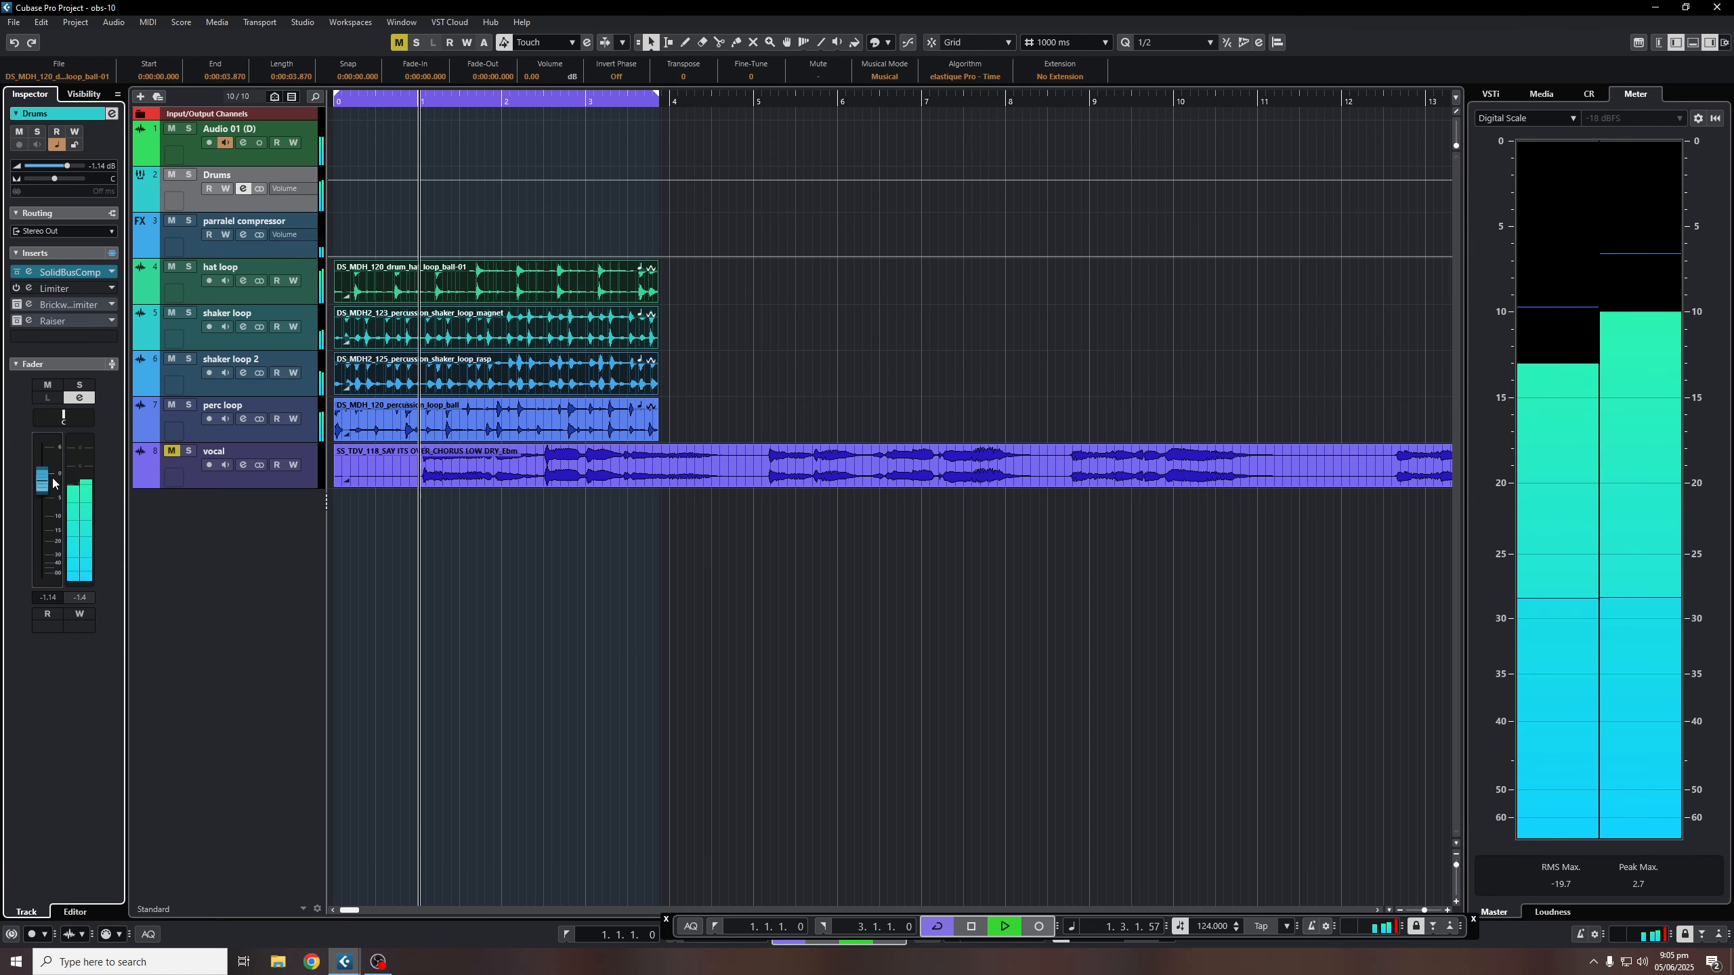
Step: Compare the drums with the parallel compressor track blended in and faded out, leave its level at -3.68 dB, and stop playback
{"action": "left_click", "coordinate": [205, 254]}
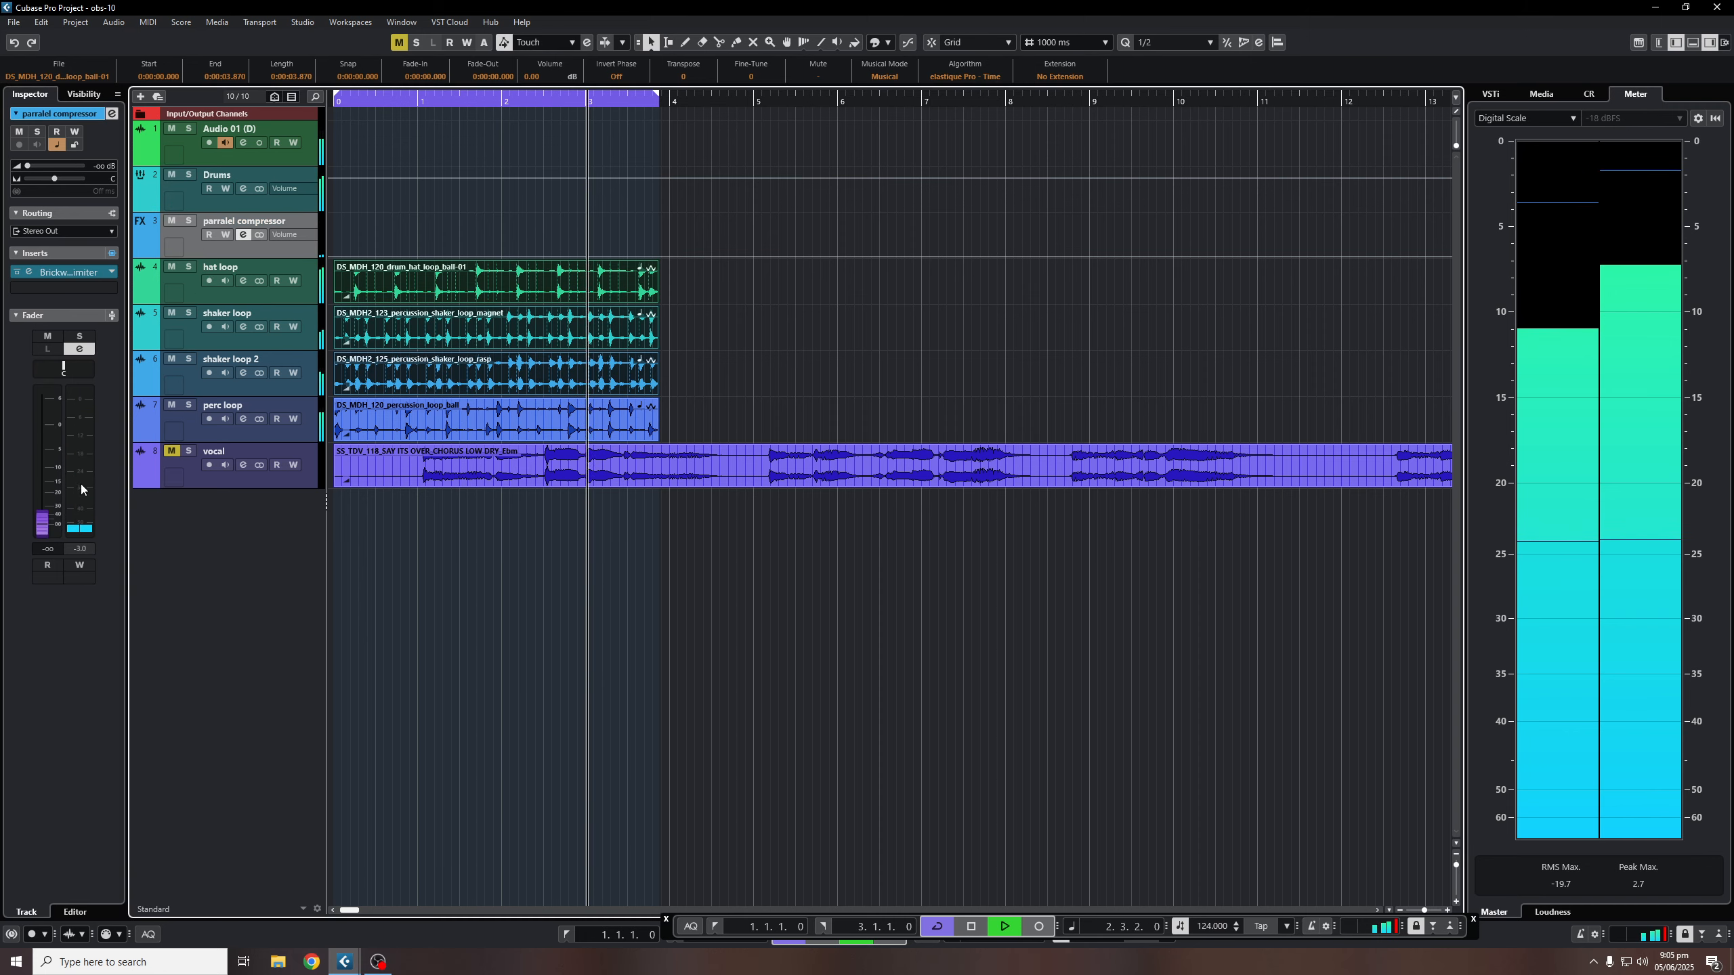
{"action": "left_click_drag", "start_coordinate": [42, 478], "coordinate": [42, 438]}
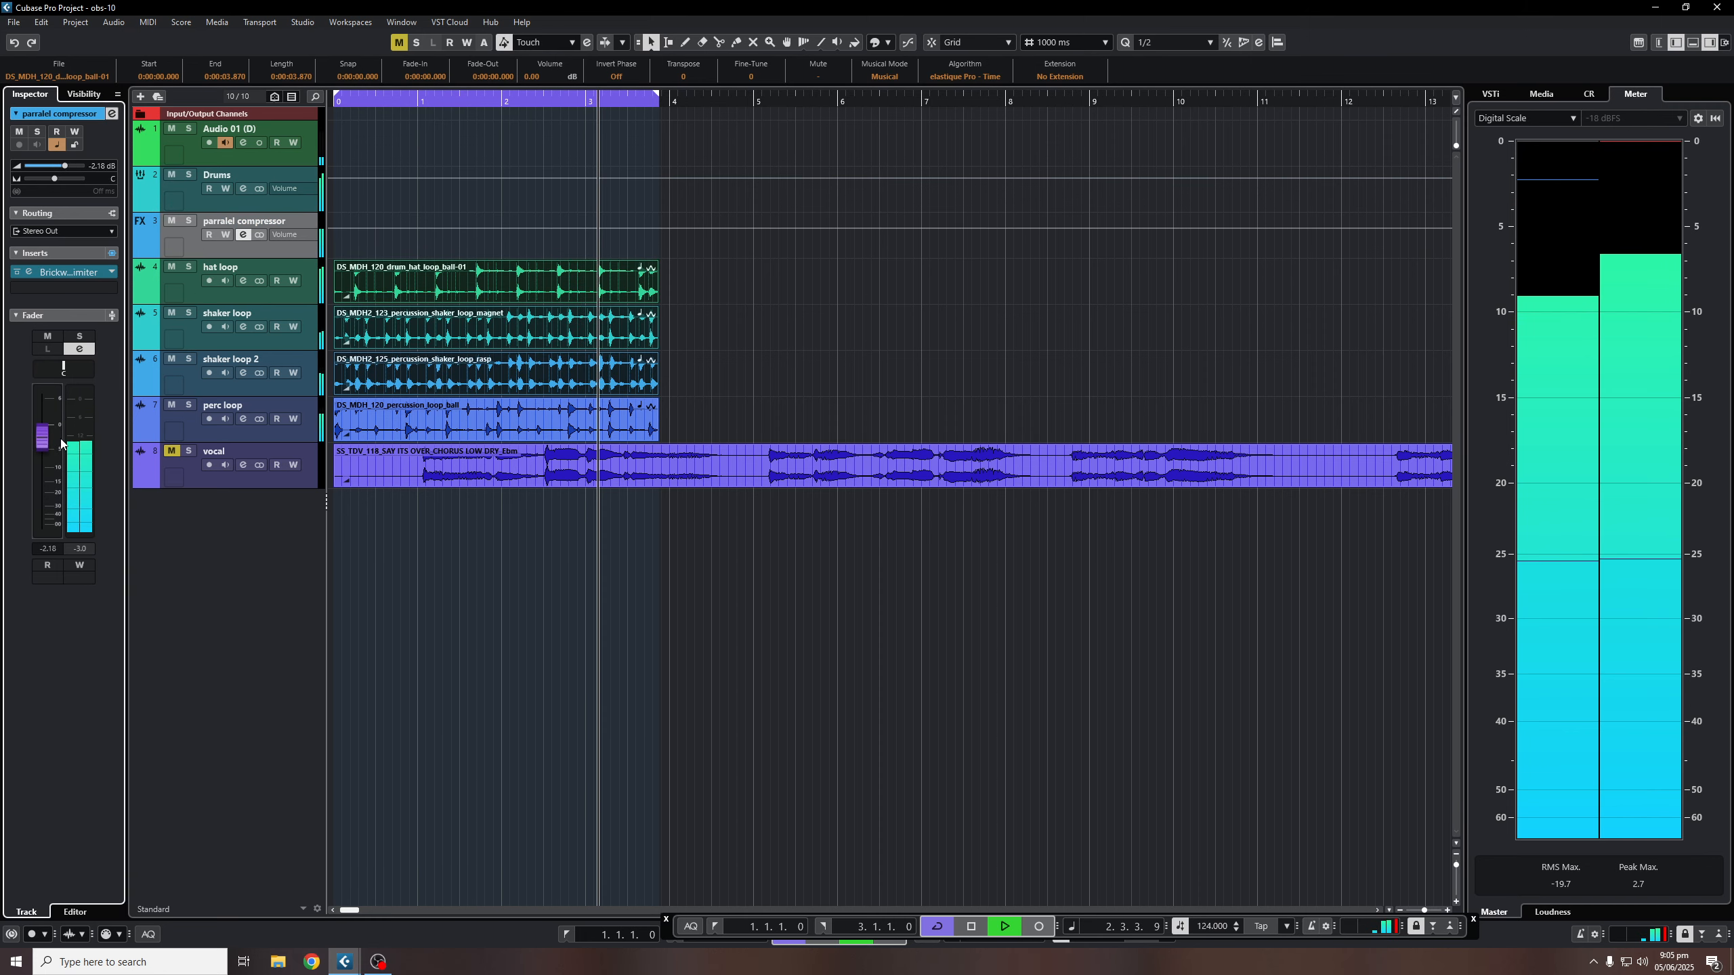
{"action": "left_click_drag", "start_coordinate": [62, 432], "coordinate": [60, 560]}
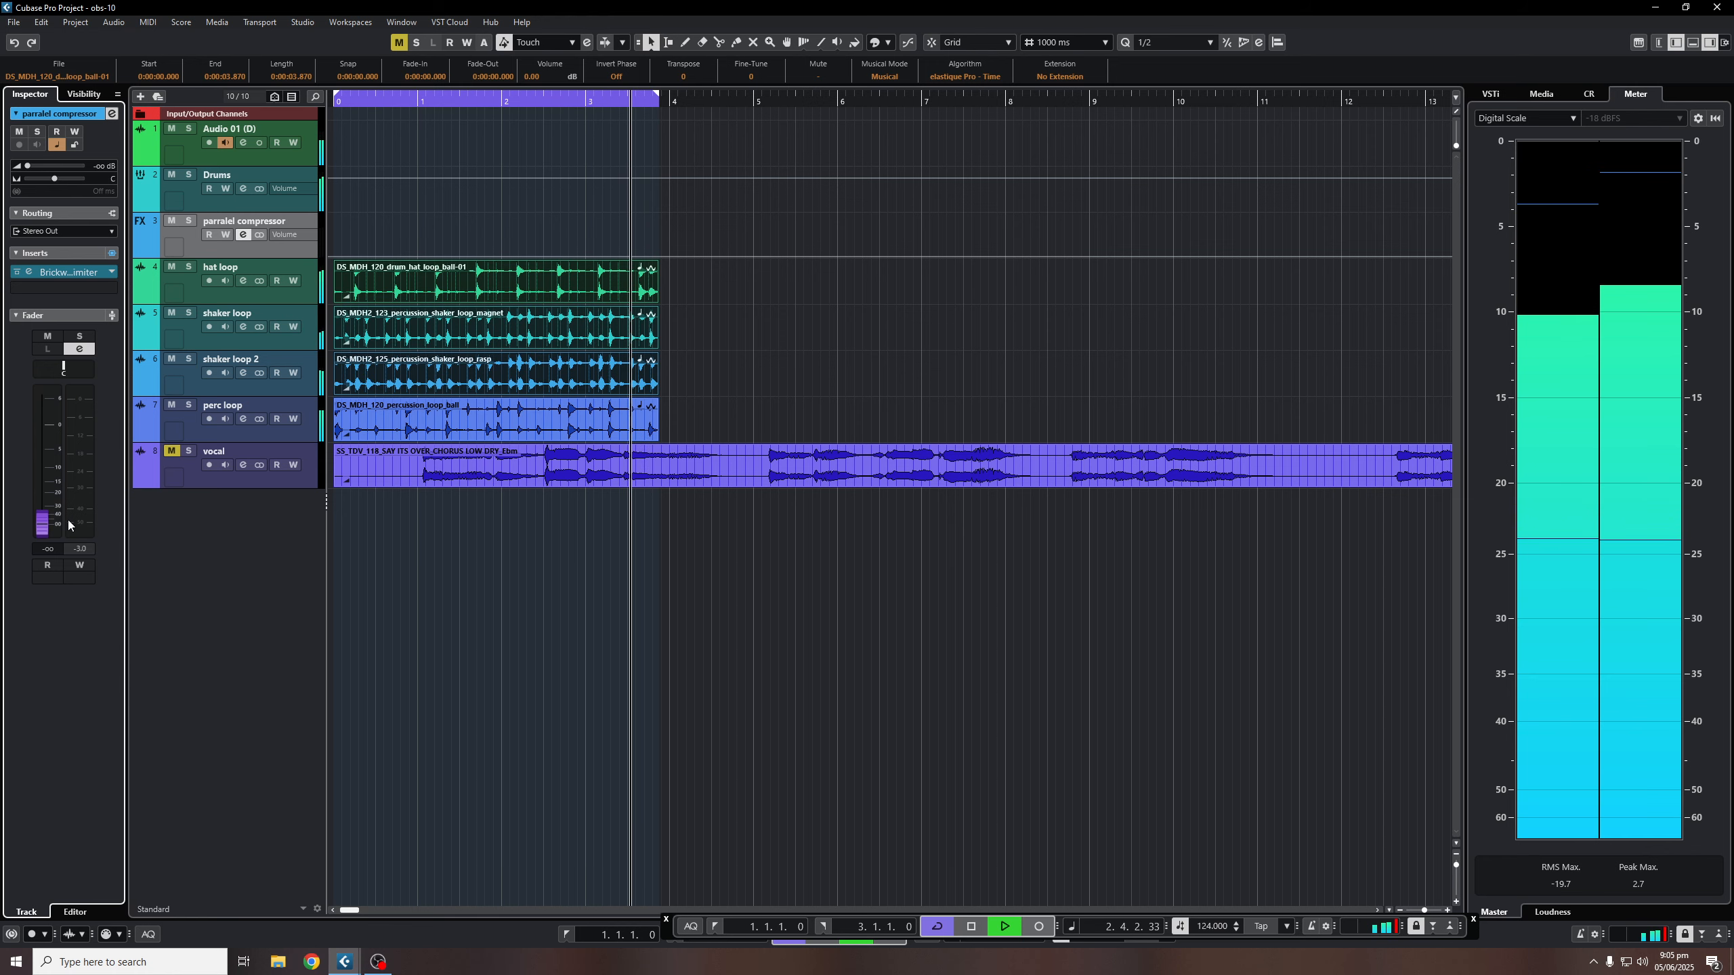
{"action": "left_click_drag", "start_coordinate": [41, 523], "coordinate": [64, 448]}
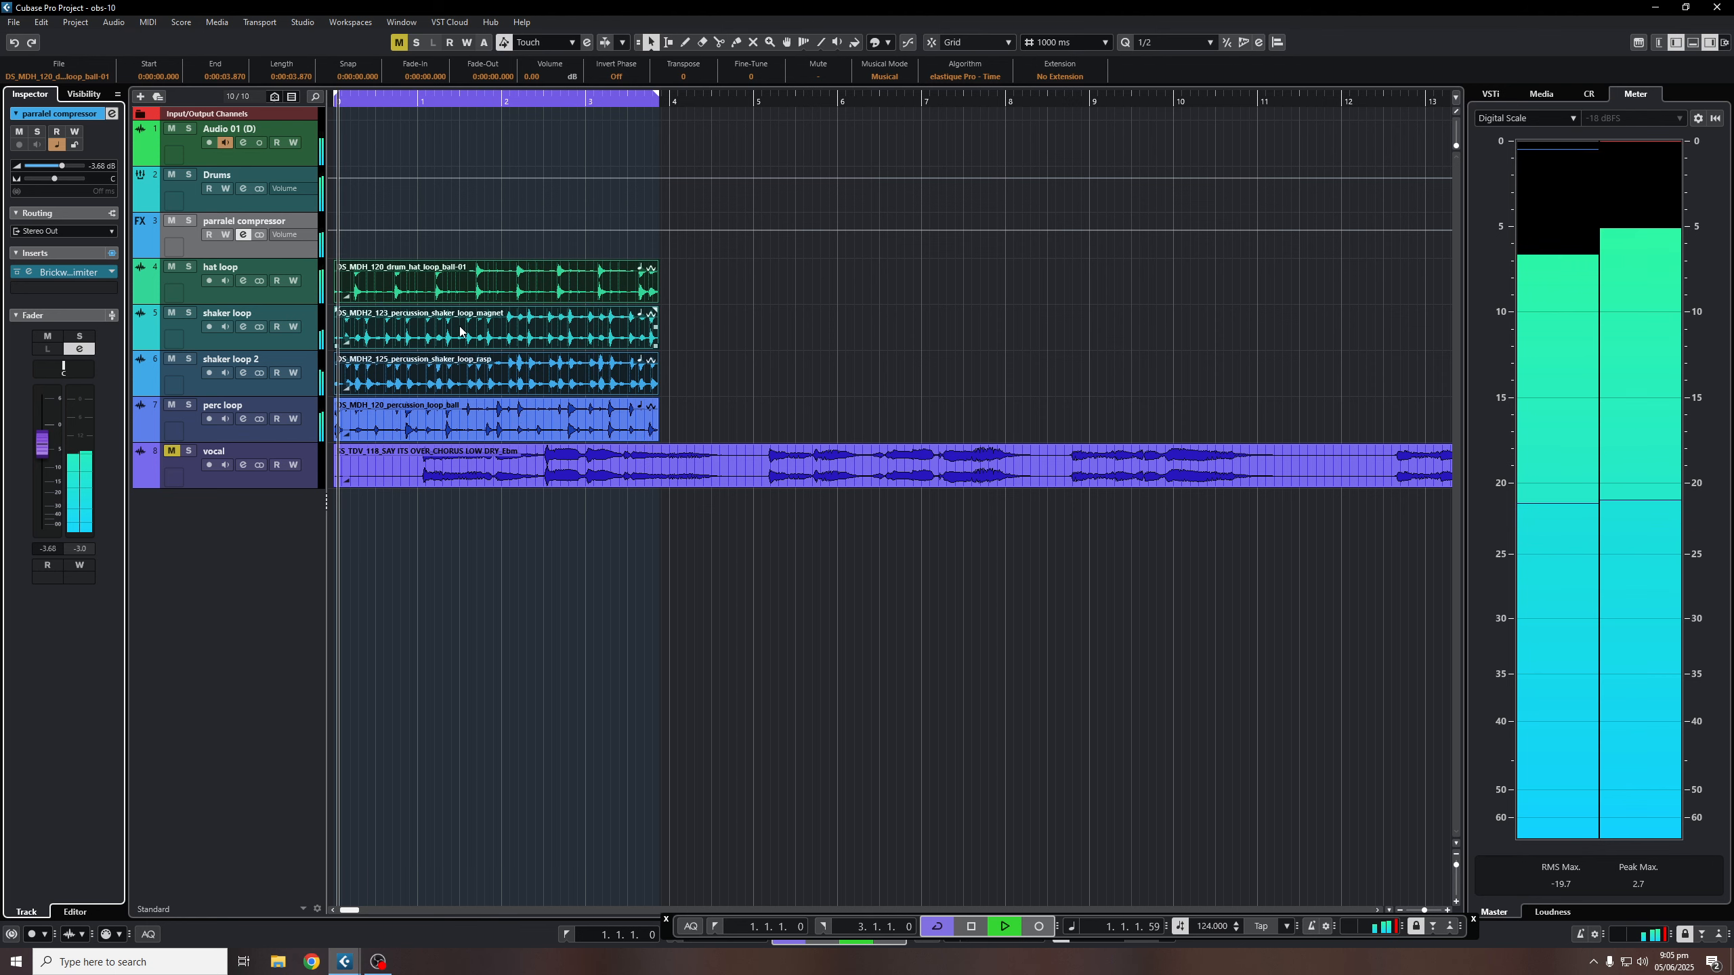
{"action": "key", "text": "space"}
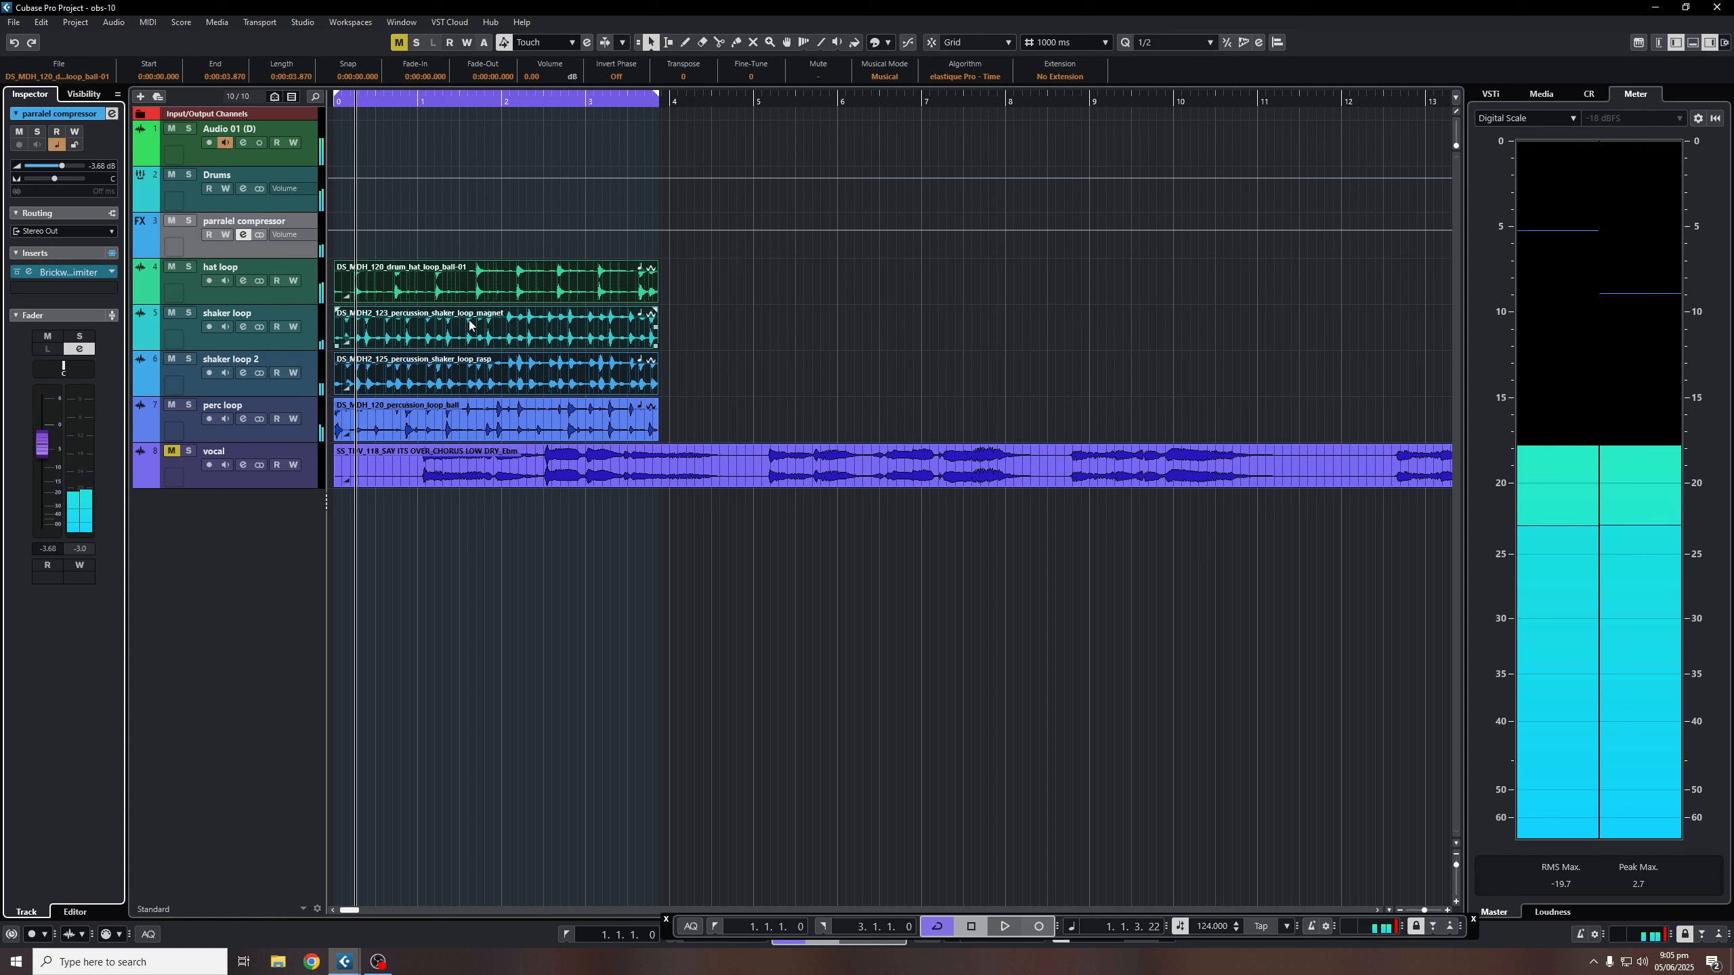